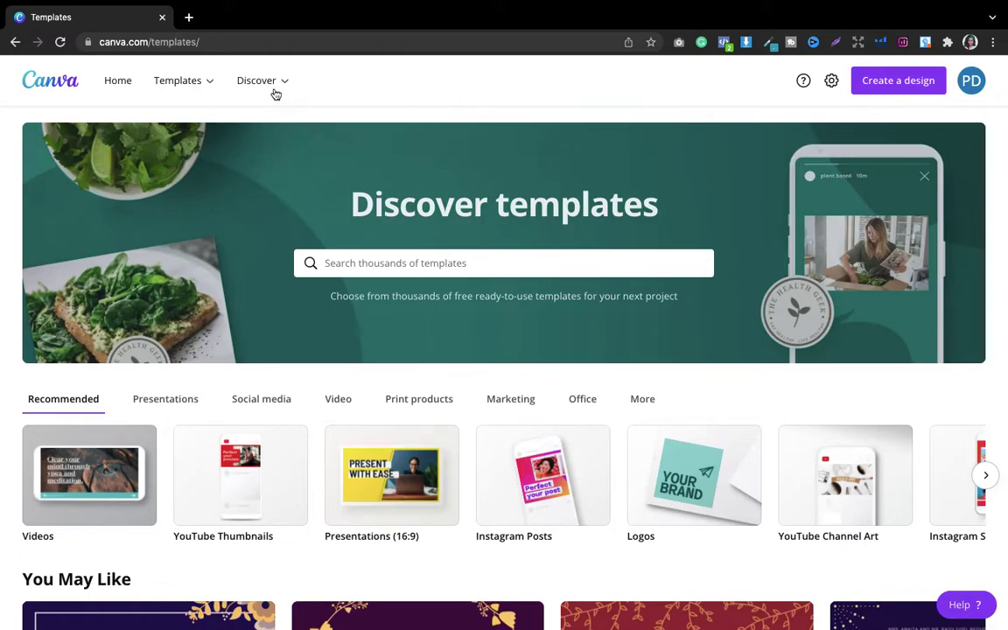
# Step: Search the web for "kdp cover template" in a new browser tab and open the KDP Cover Calculator
pyautogui.moveTo(274, 74)
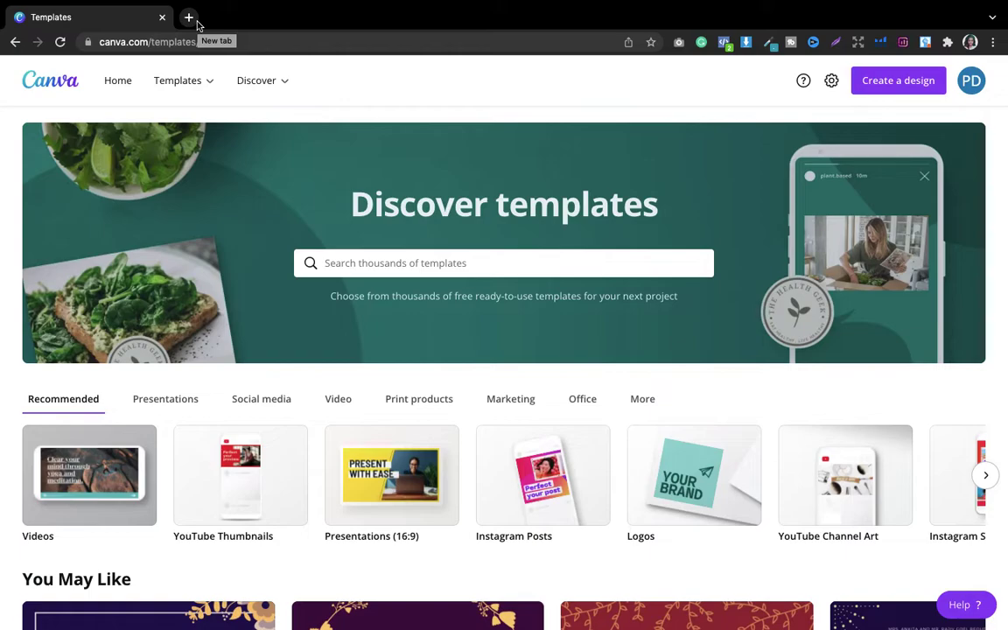
pyautogui.click(197, 25)
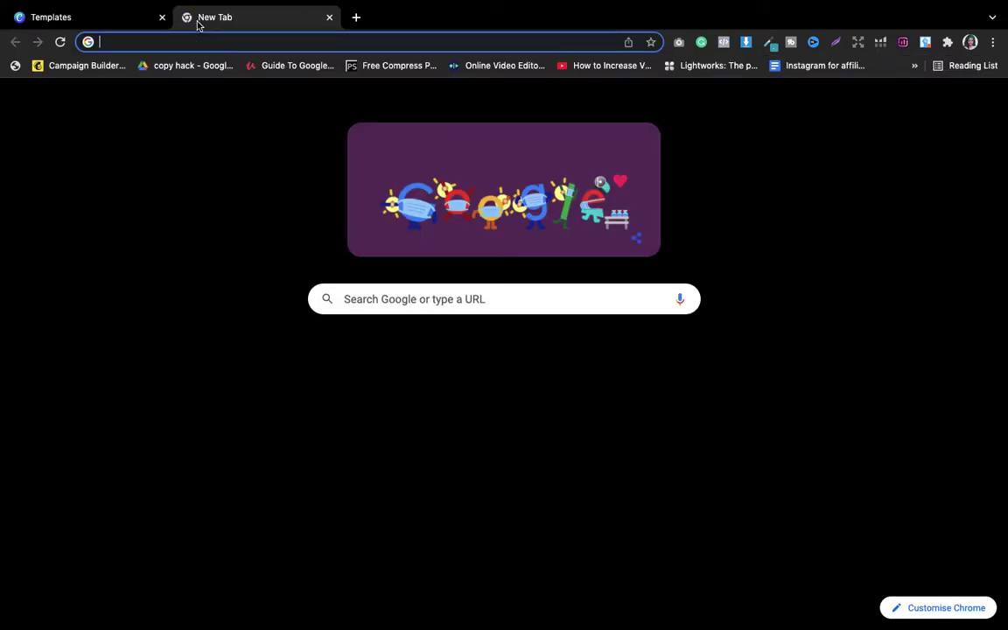
pyautogui.write('KDP')
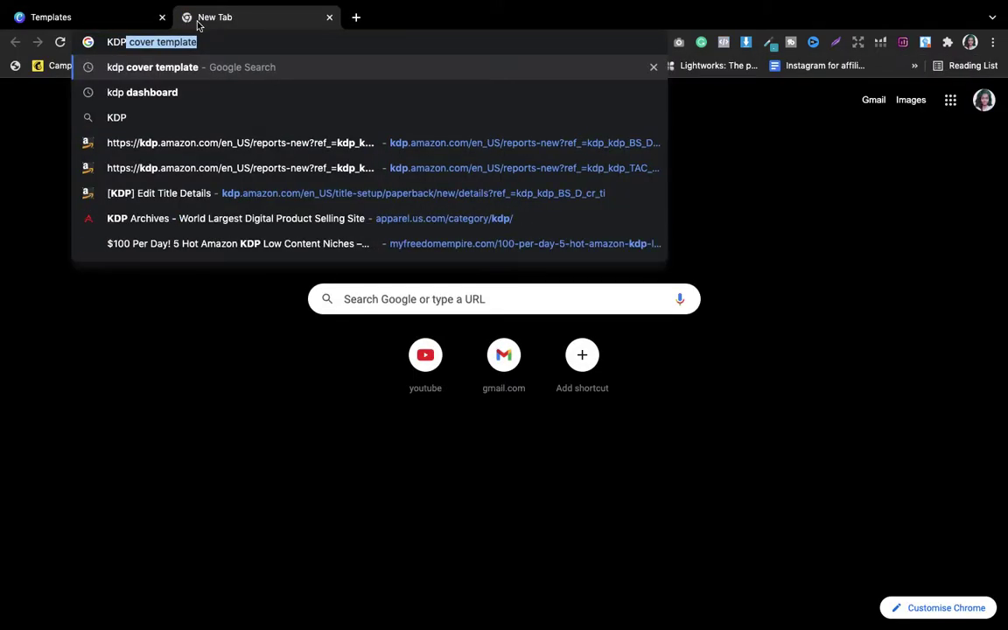
pyautogui.press('Return')
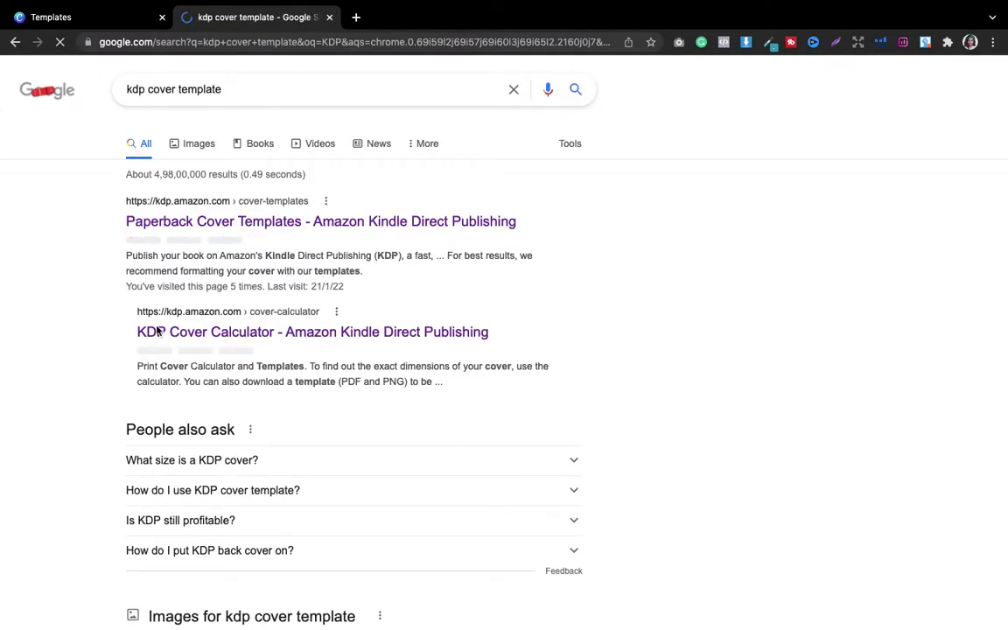
pyautogui.click(225, 338)
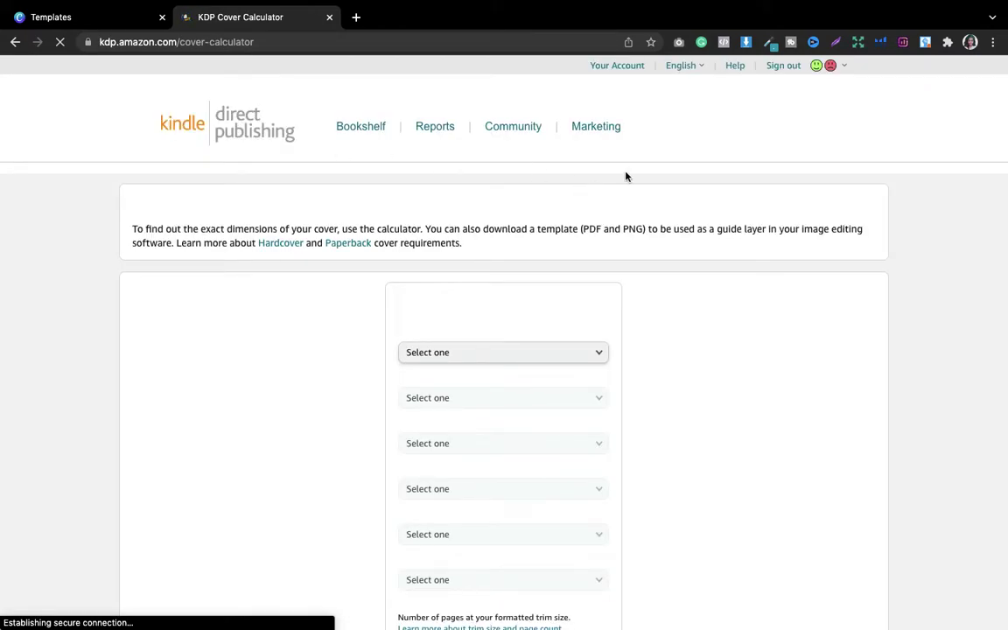
# Step: Set the book's binding type to Paperback, interior type to Black & white and paper type to White paper
pyautogui.scroll(-3, 896, 159)
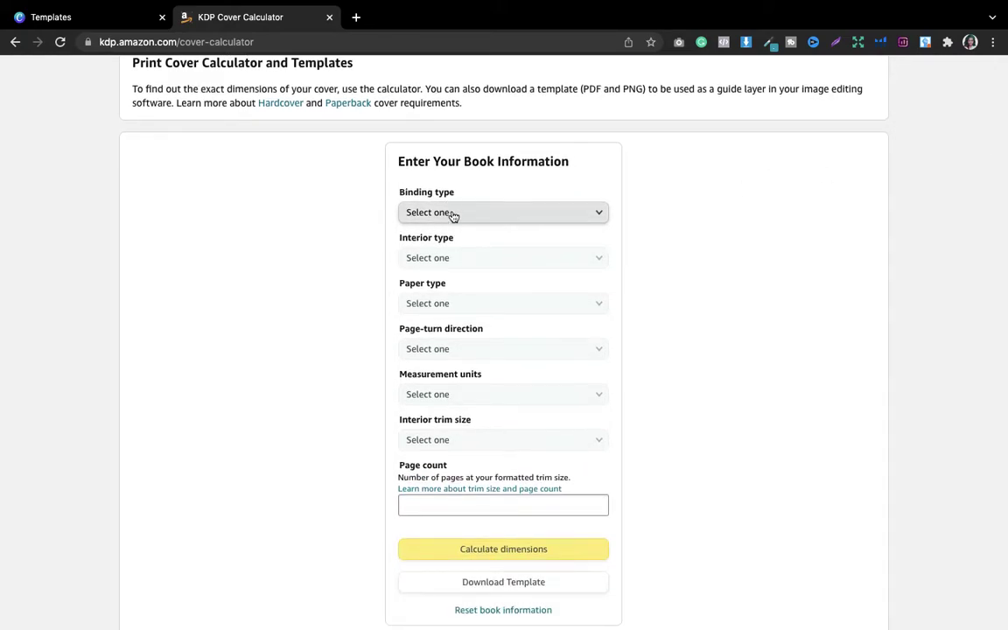
pyautogui.click(452, 214)
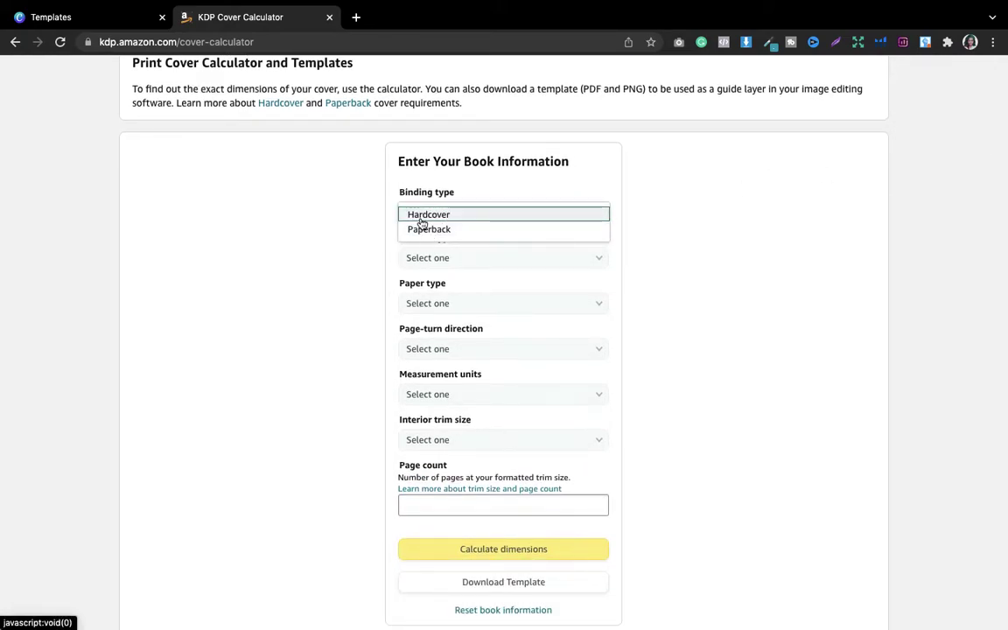
pyautogui.click(429, 229)
pyautogui.click(468, 262)
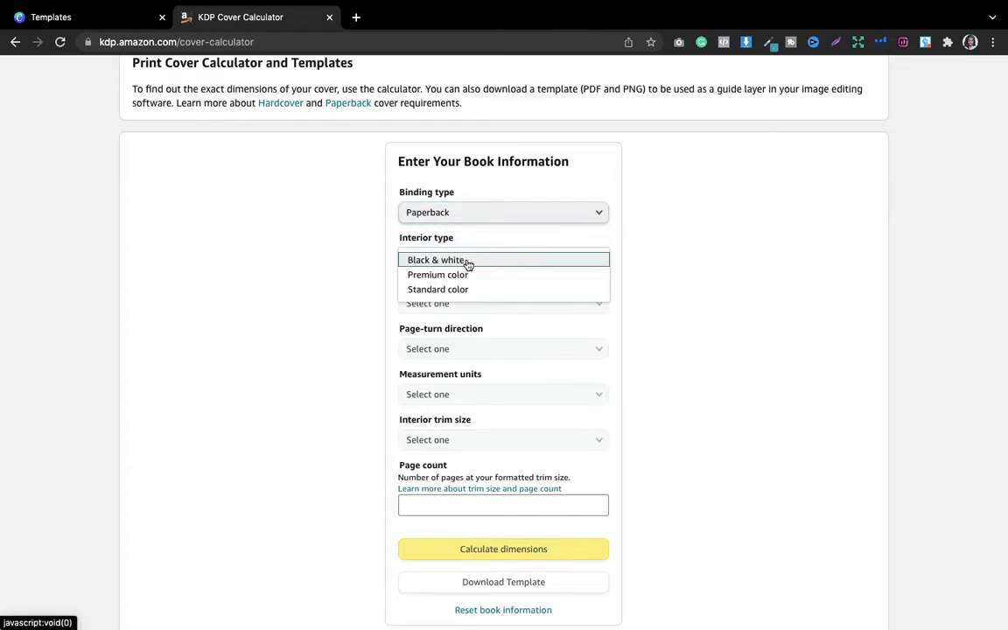
pyautogui.click(440, 263)
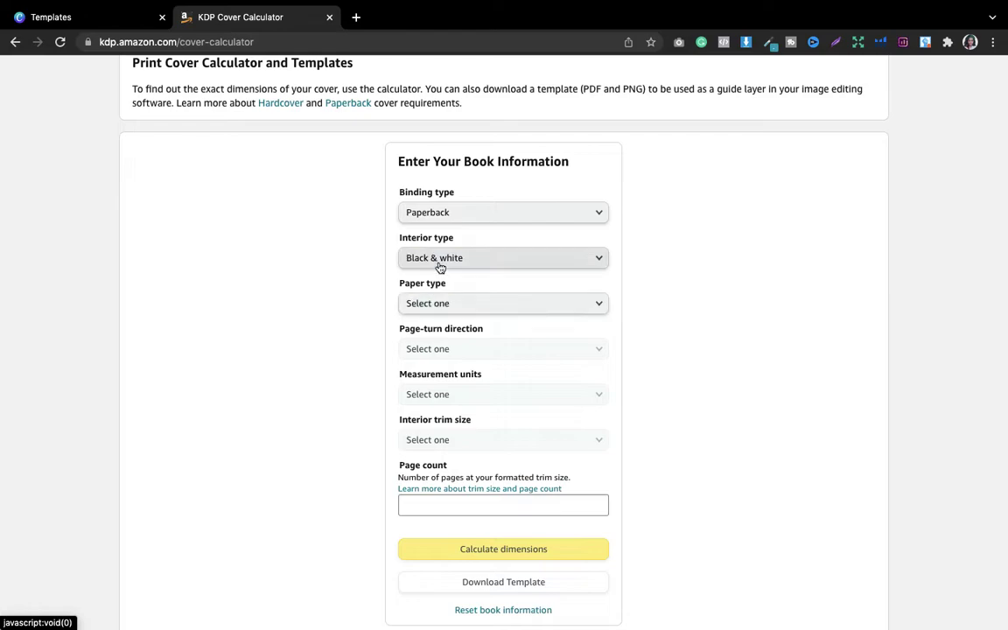
pyautogui.click(430, 307)
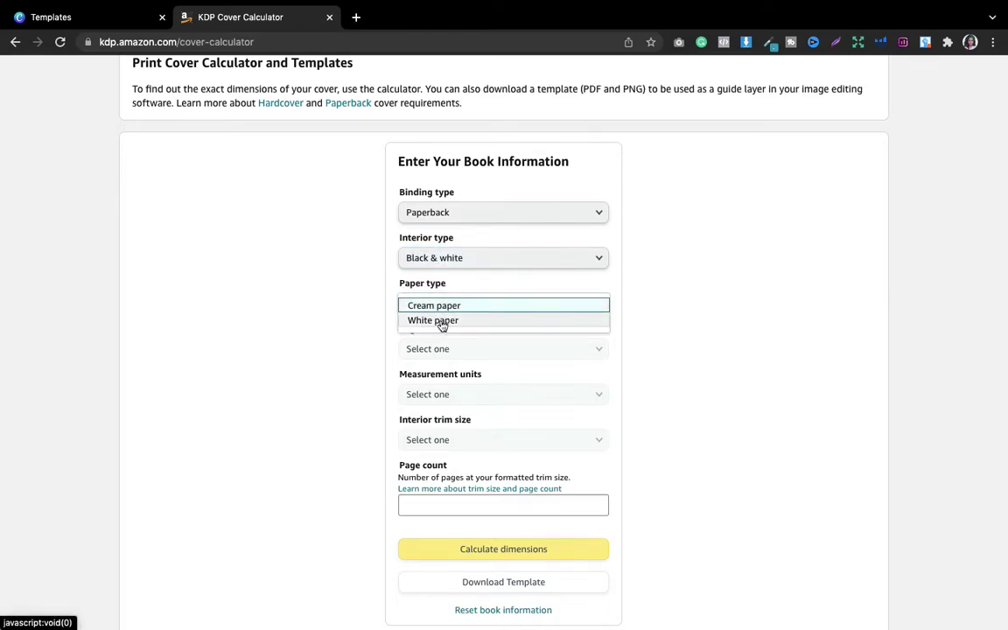
pyautogui.click(442, 321)
# Step: Set the page-turn direction to Left to Right, the measurement units to Inches and the interior trim size to 6 x 9 in
pyautogui.click(501, 352)
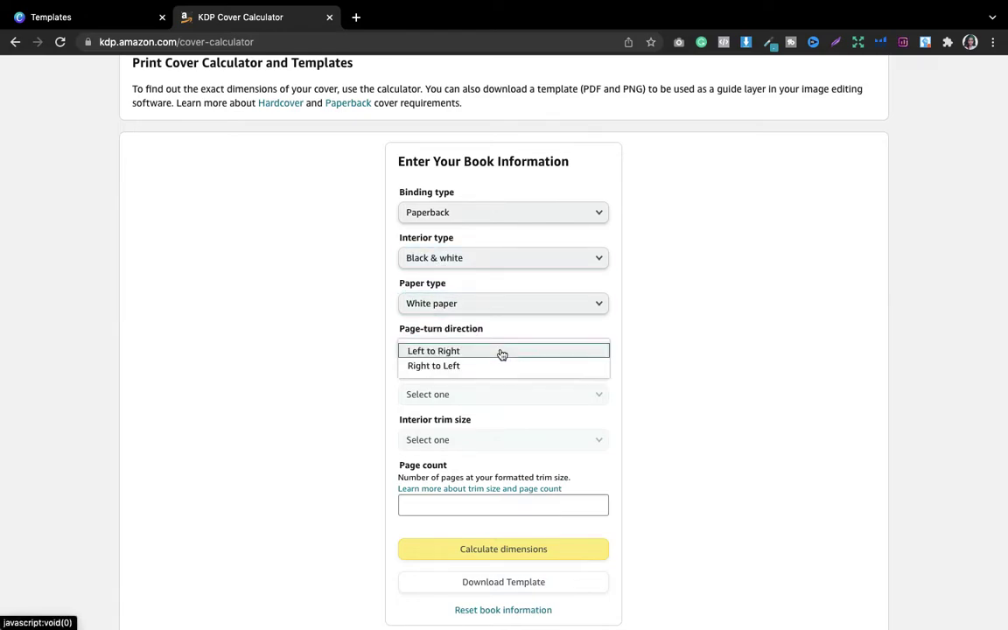
pyautogui.click(437, 355)
pyautogui.click(464, 399)
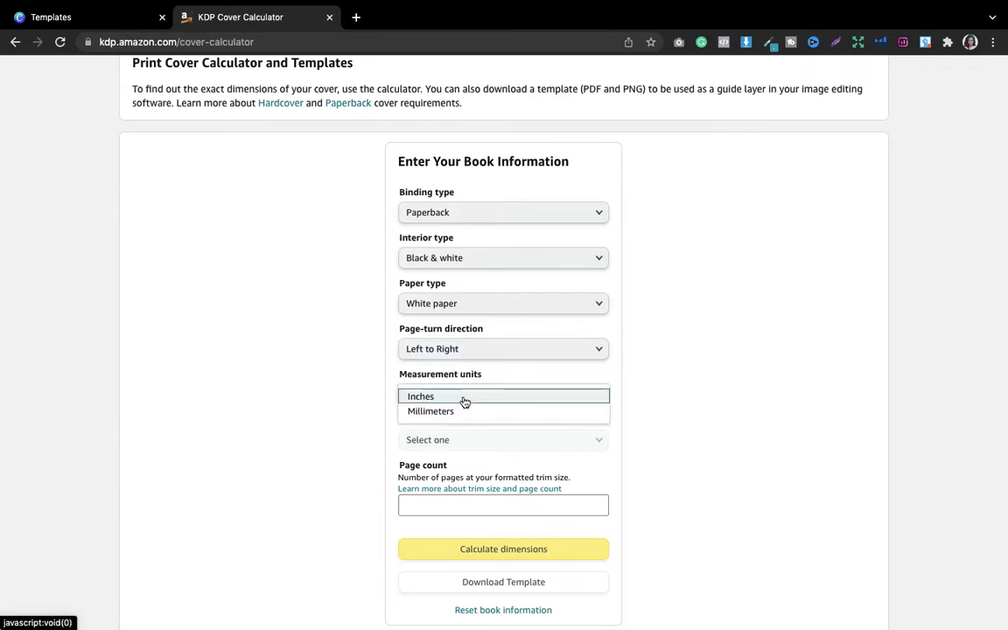
pyautogui.click(428, 399)
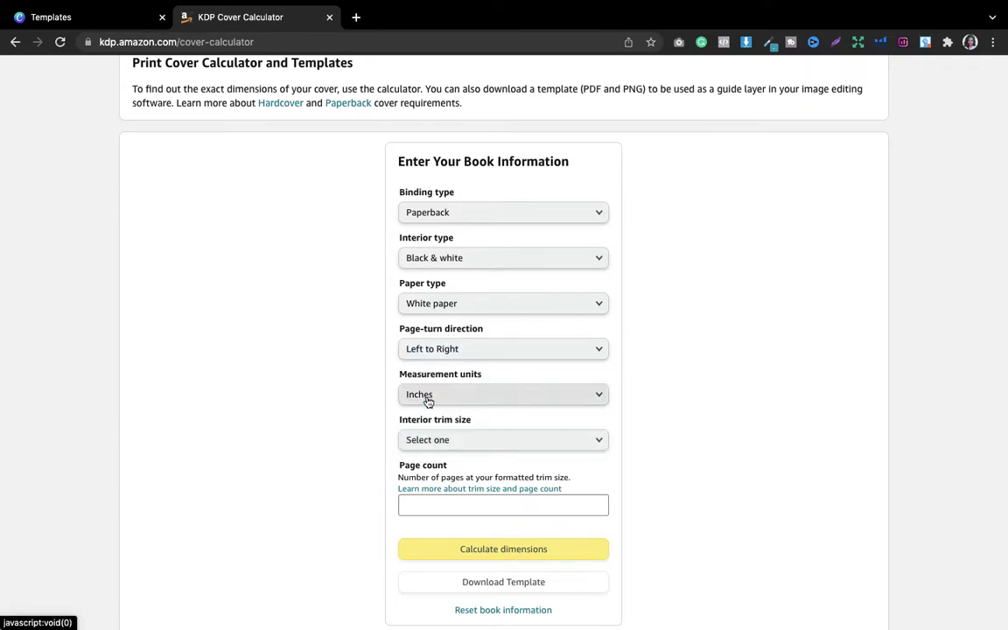
pyautogui.click(503, 440)
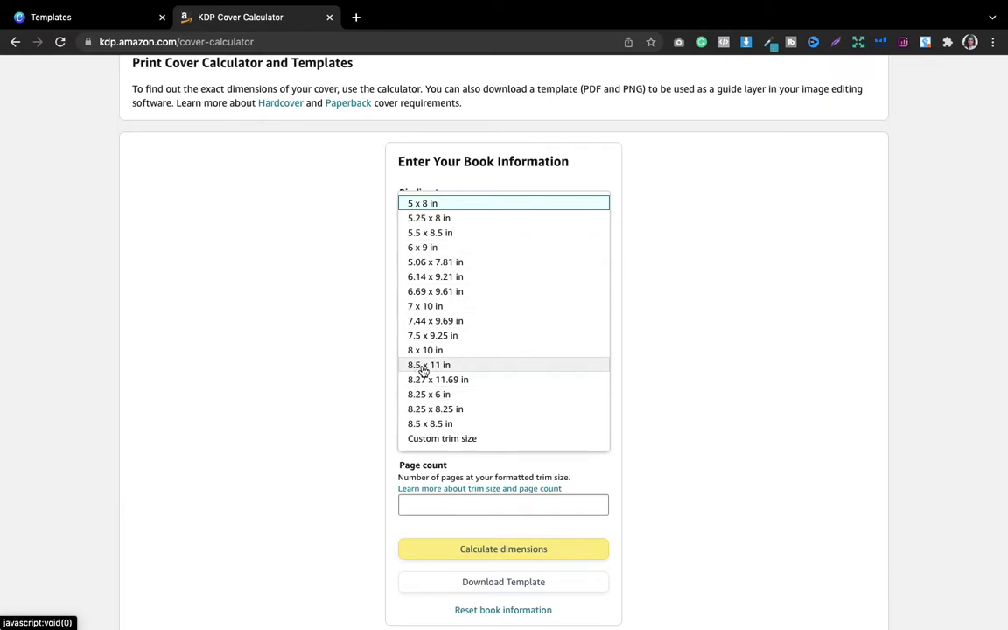
pyautogui.click(424, 248)
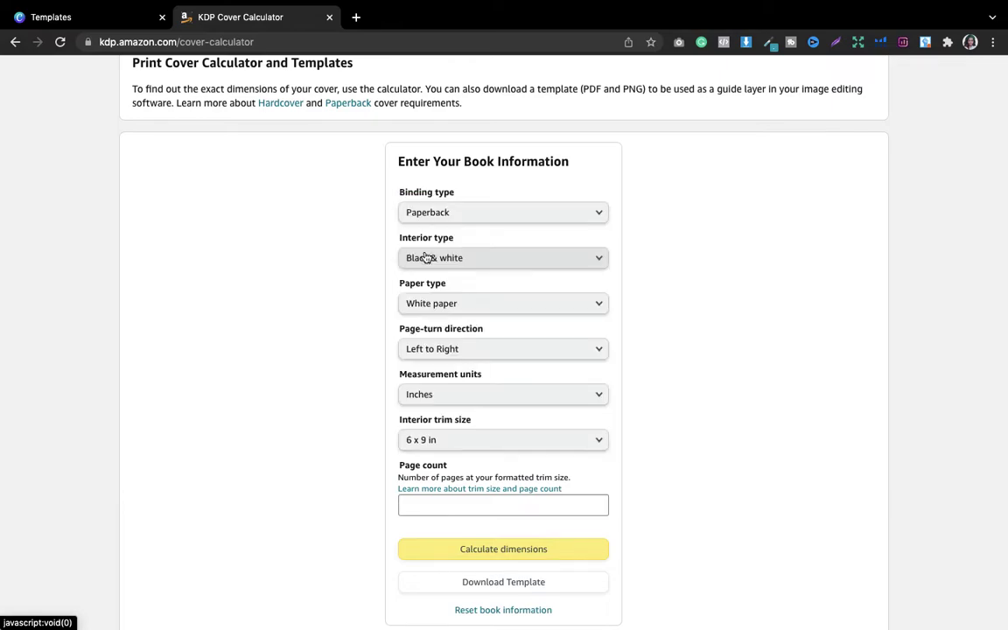
# Step: Enter a page count of 120 and calculate the cover dimensions
pyautogui.click(450, 505)
pyautogui.write('120')
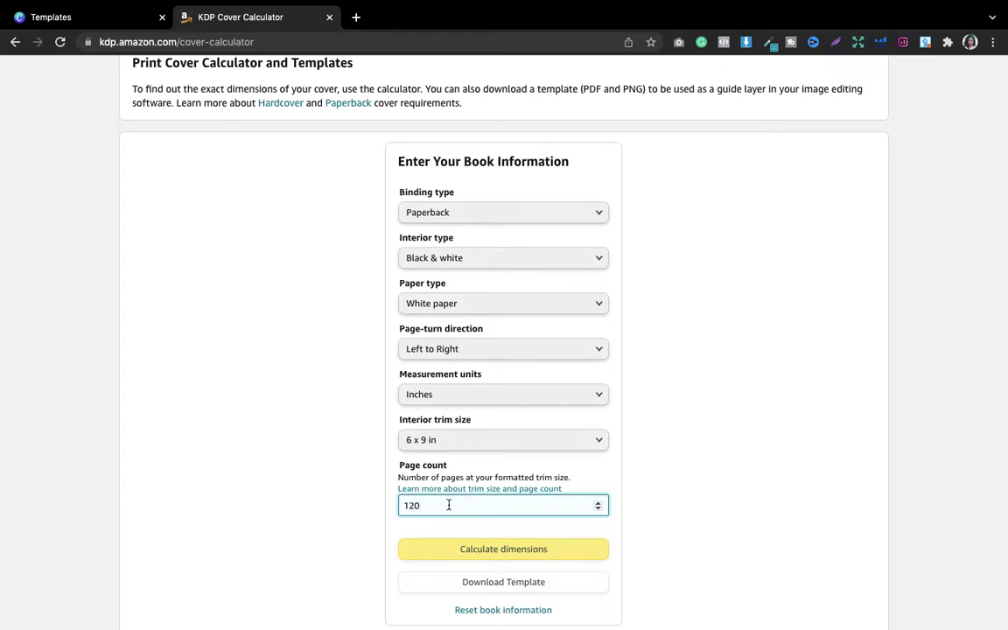
pyautogui.click(479, 552)
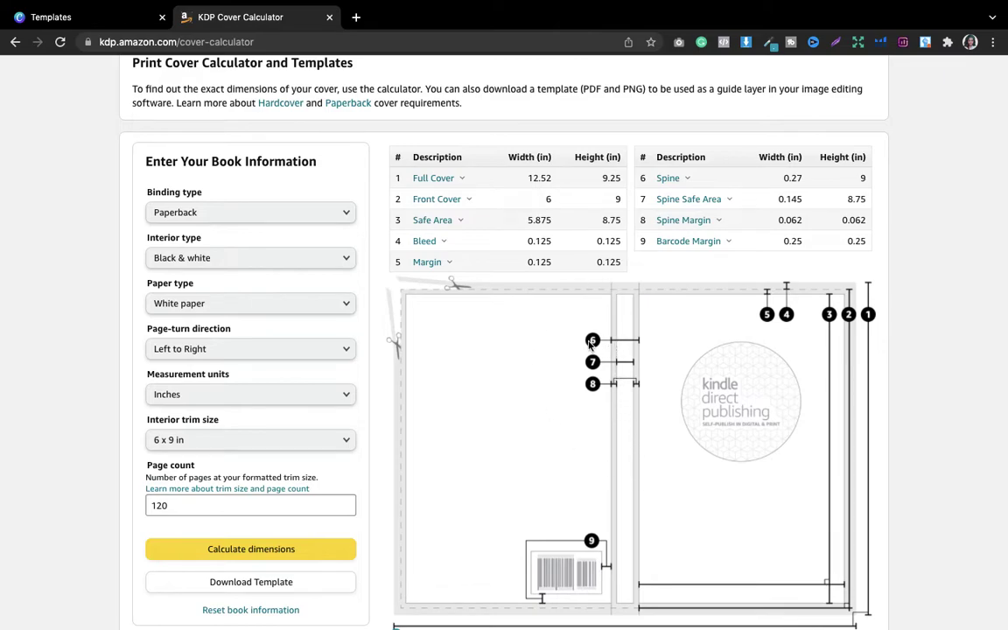
# Step: Examine the calculator's spine descriptions and the overall dimensions in the template image PAPERBACK_6.000x9.000_120_BW_WHITE_en_US.png in Preview
pyautogui.moveTo(677, 184)
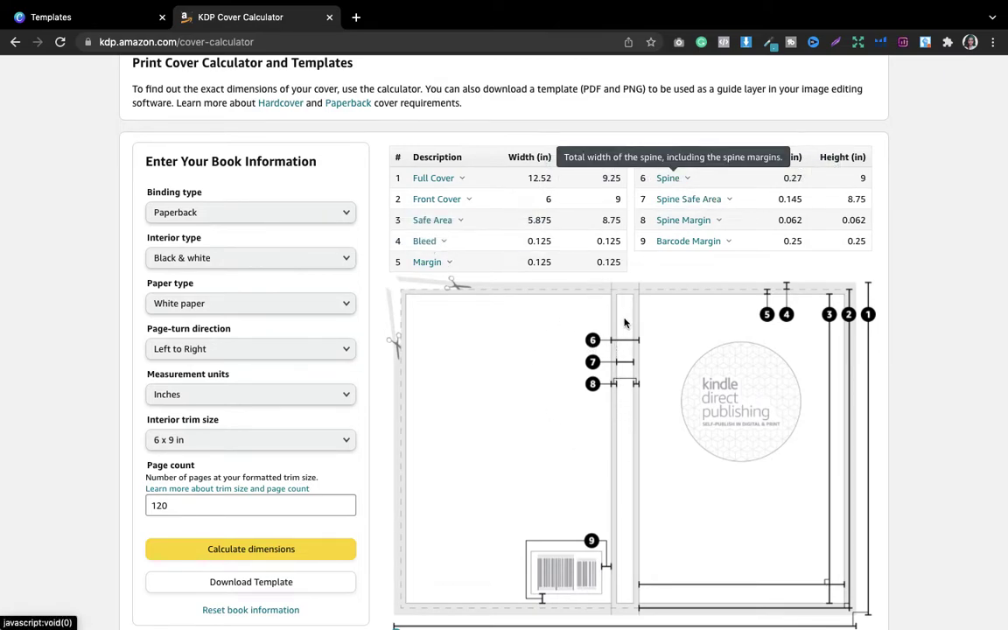
pyautogui.moveTo(715, 209)
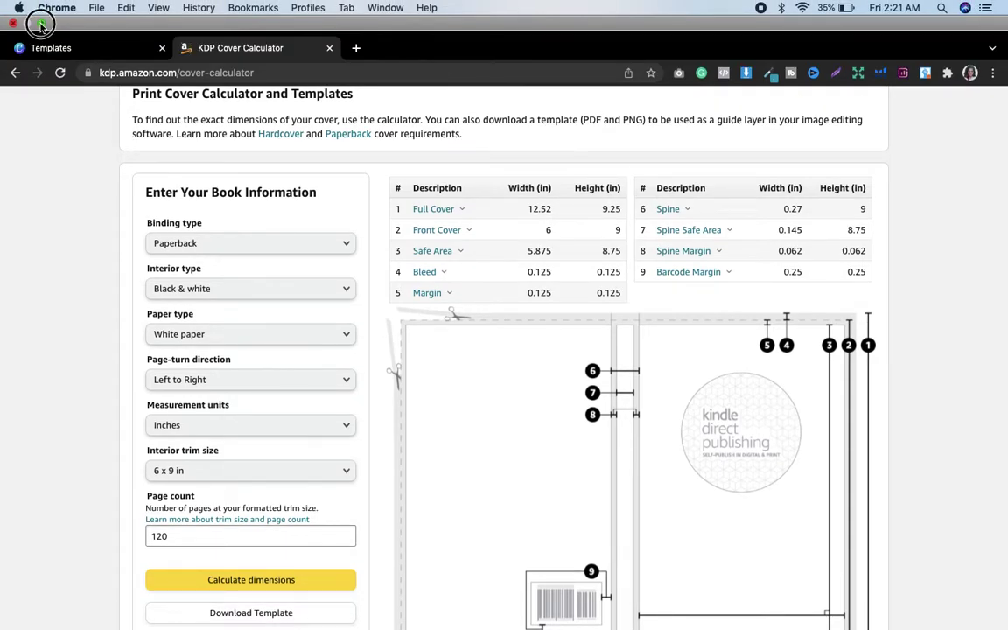
pyautogui.click(42, 18)
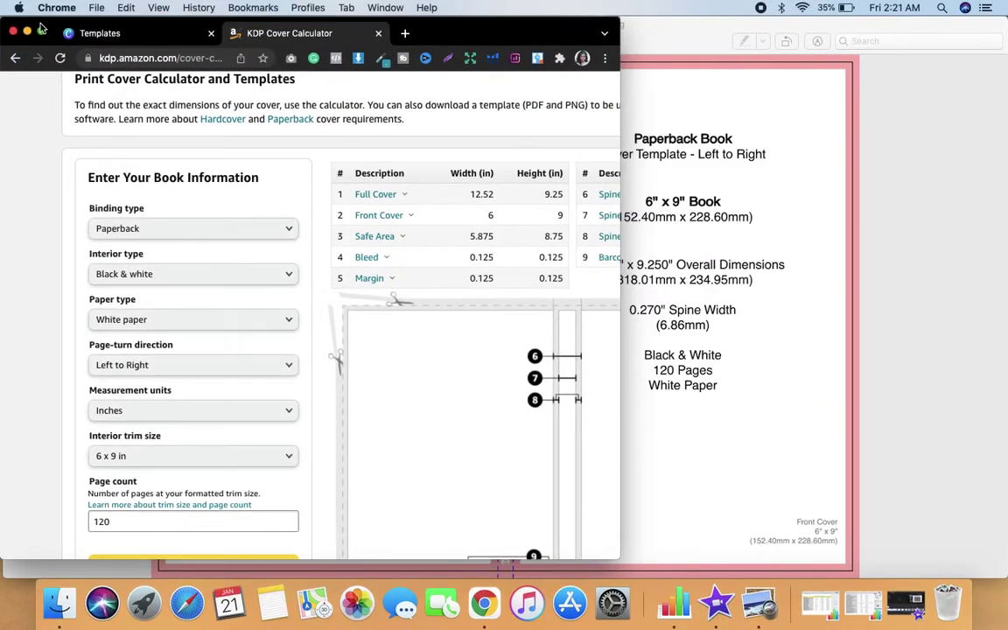
pyautogui.click(697, 128)
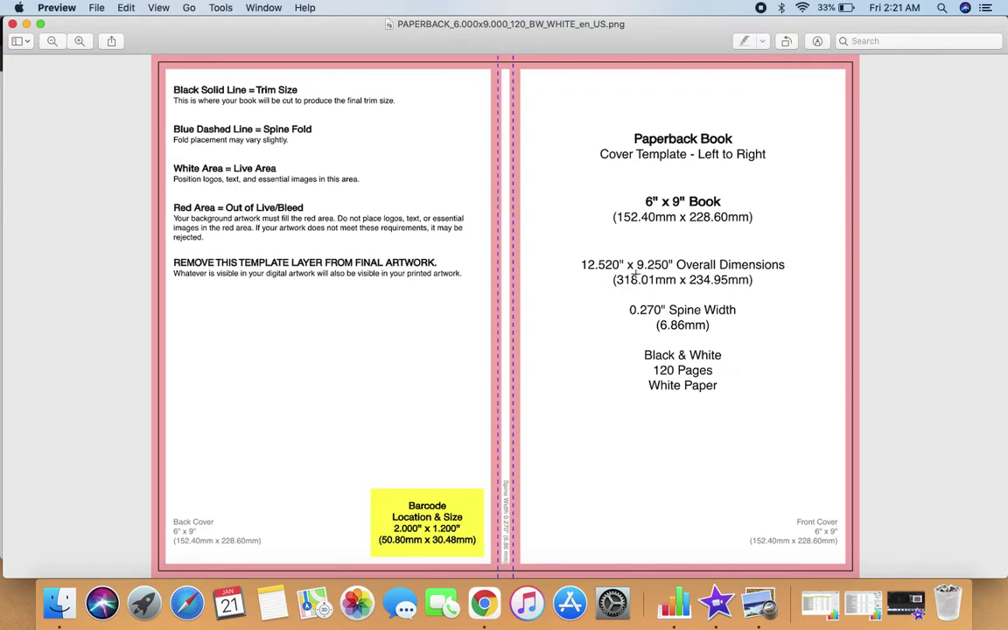
pyautogui.click(484, 604)
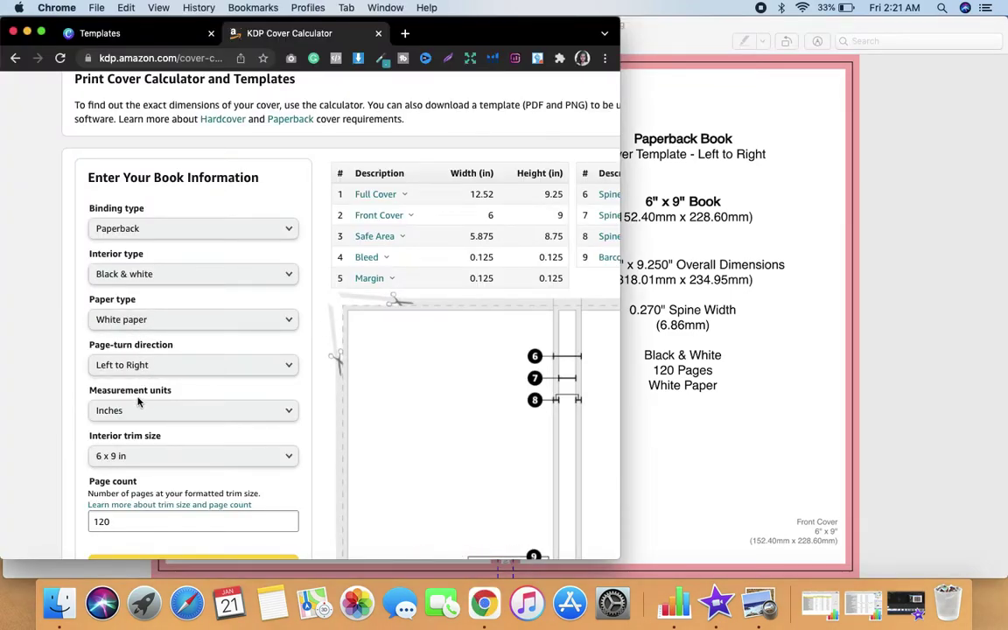
pyautogui.click(700, 212)
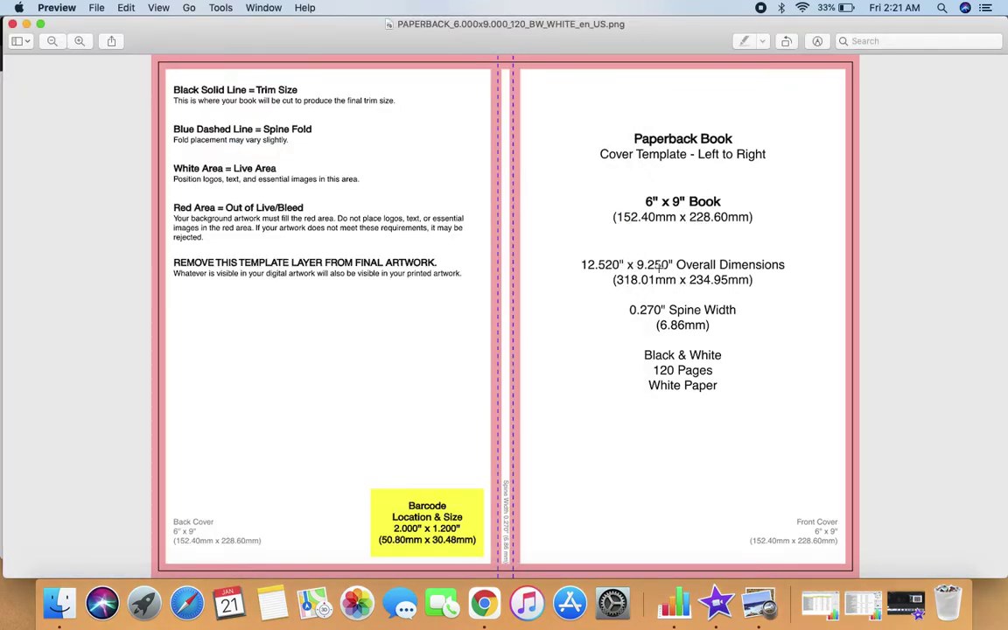
pyautogui.click(484, 604)
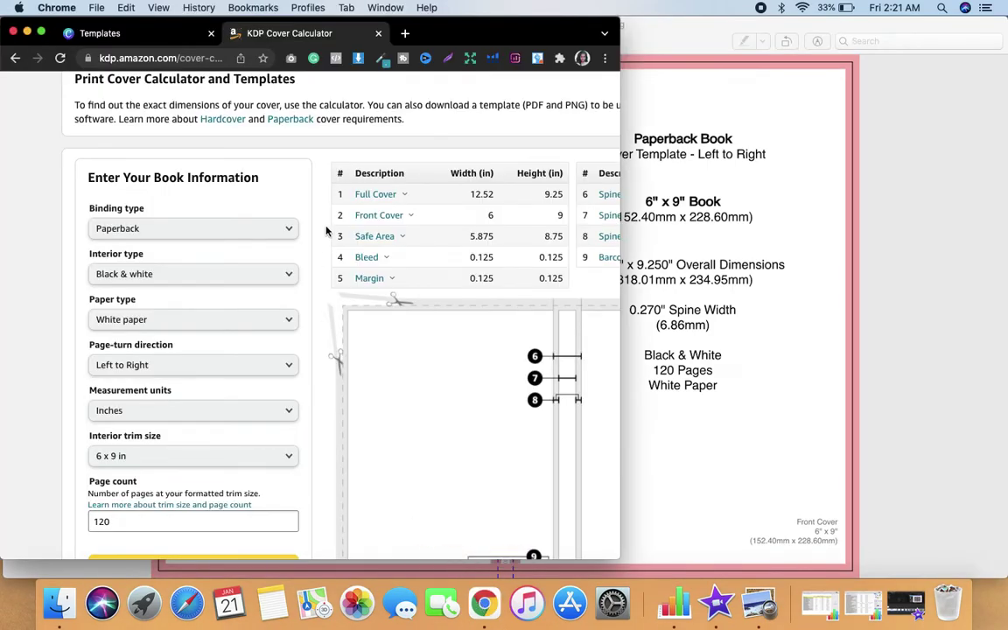
# Step: Switch to Canva and start a custom-size design in inches, keeping the template image's dimensions visible beside the browser
pyautogui.click(96, 33)
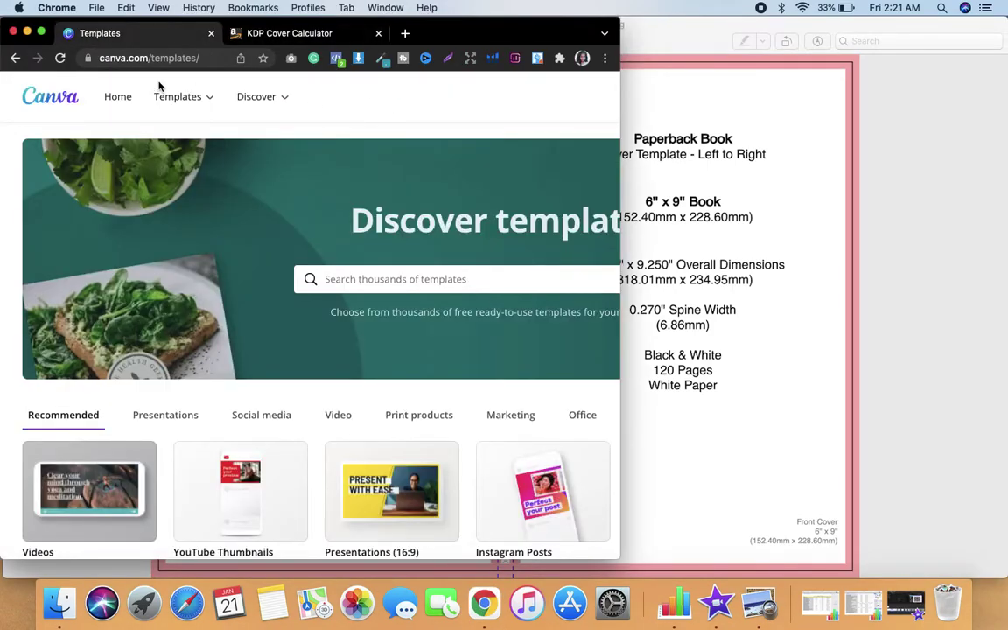
pyautogui.click(479, 103)
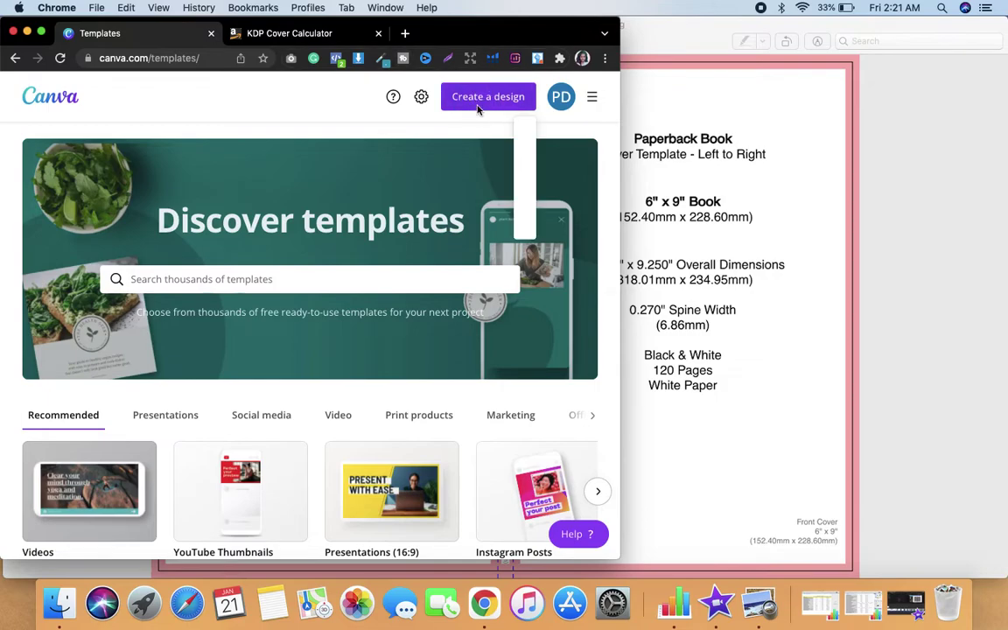
pyautogui.click(360, 166)
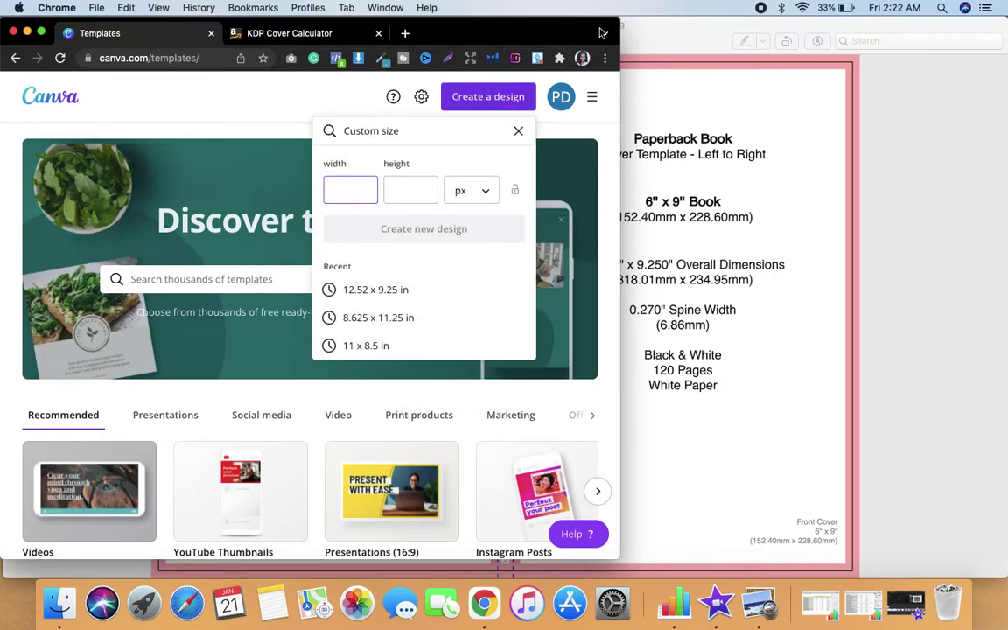
pyautogui.moveTo(613, 16); pyautogui.dragTo(561, 31)
pyautogui.click(414, 198)
pyautogui.click(401, 225)
# Step: Set the custom size to 12.520 in wide and 9.250 in high, and create the design in a full-screen window
pyautogui.click(291, 199)
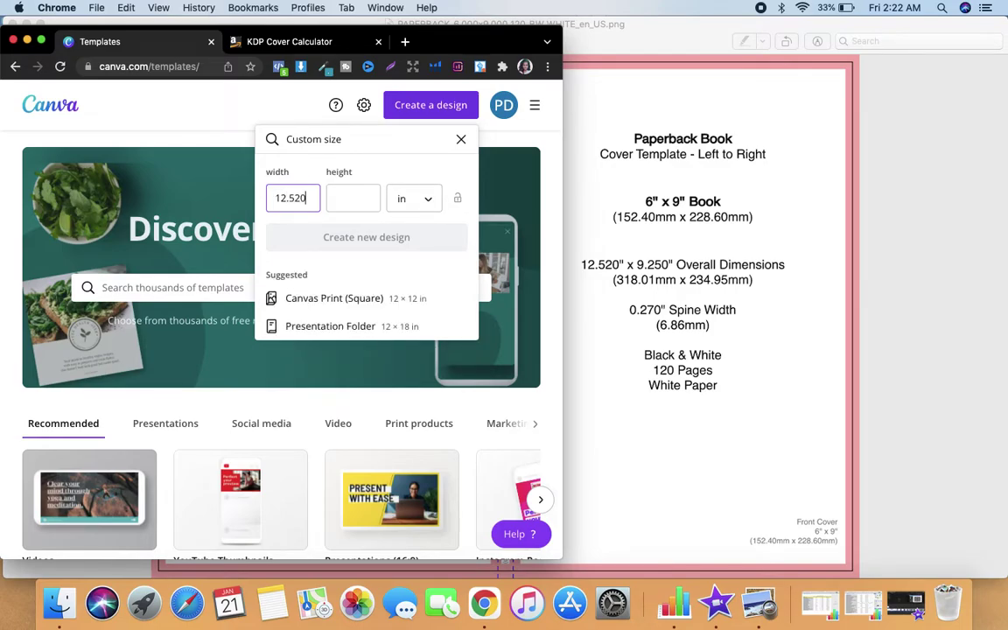
pyautogui.click(329, 200)
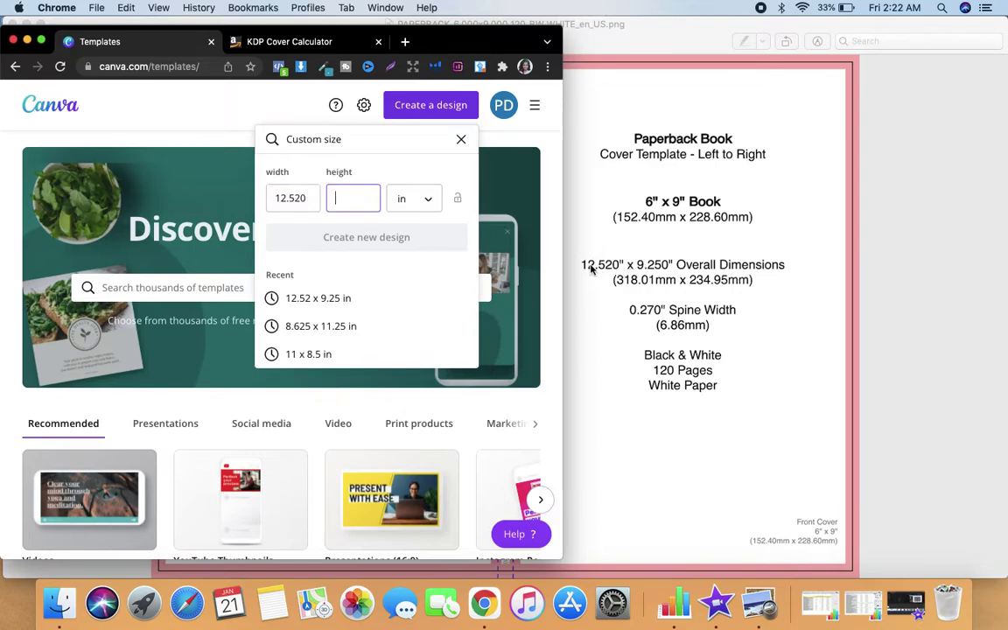
pyautogui.write('9.250')
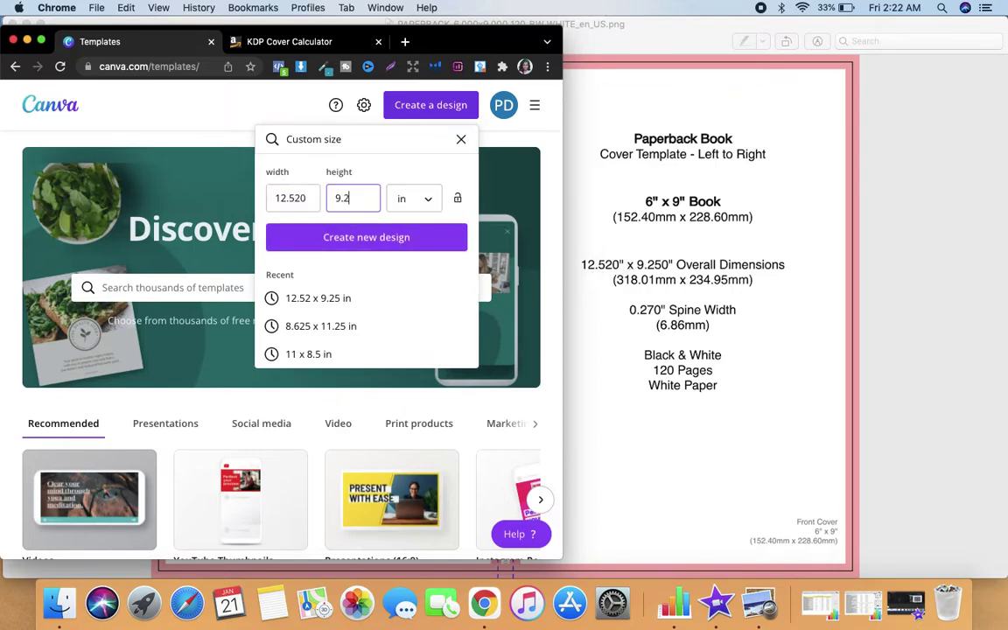
pyautogui.click(451, 246)
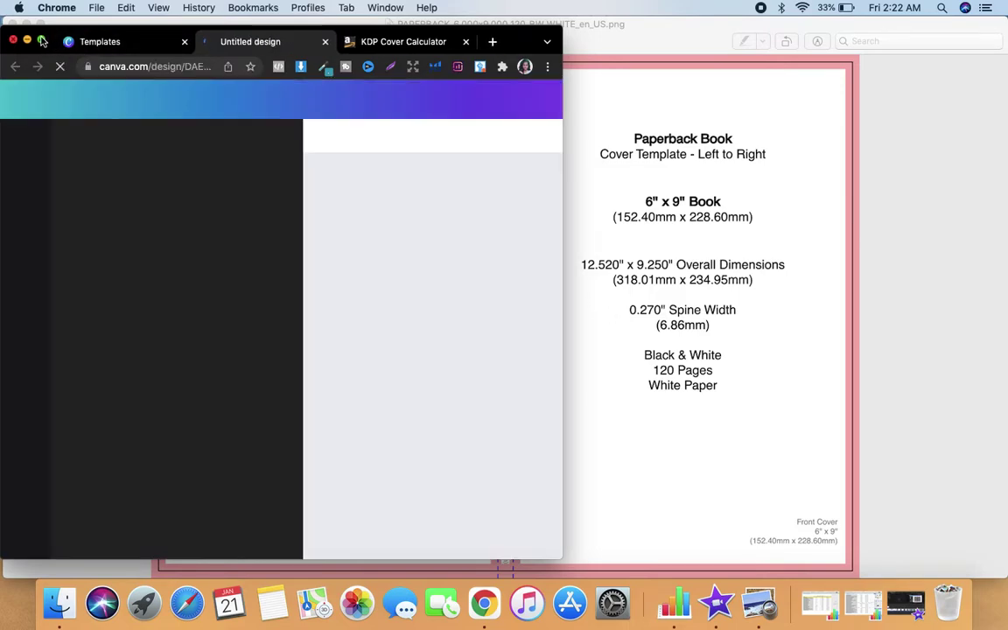
pyautogui.click(41, 41)
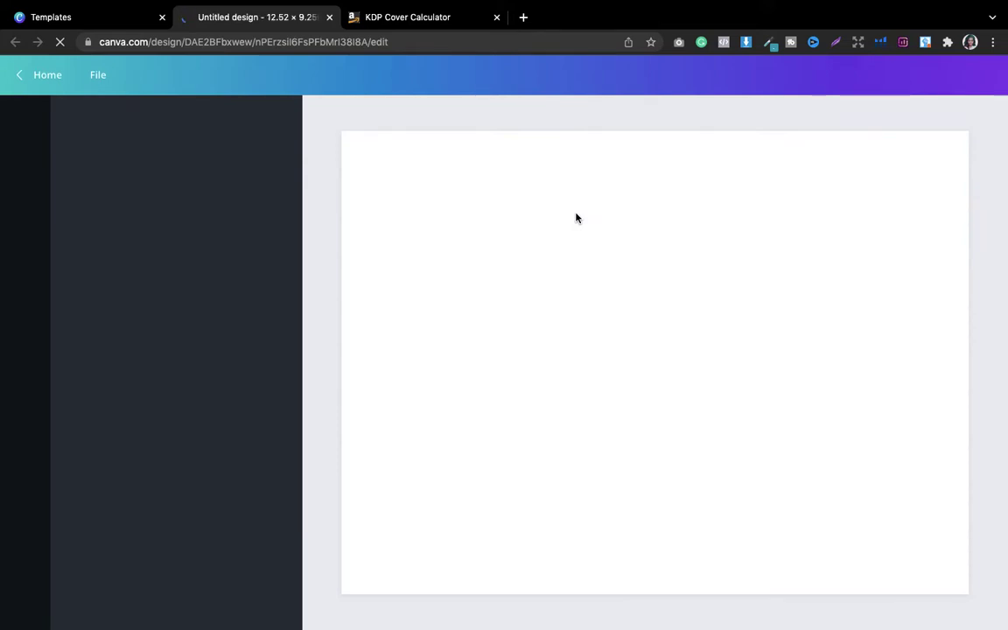
# Step: Review the cover diagram and dimensions in the KDP Cover Calculator, and return to the blank 12.52 × 9.25 in Canva design in full screen
pyautogui.click(406, 23)
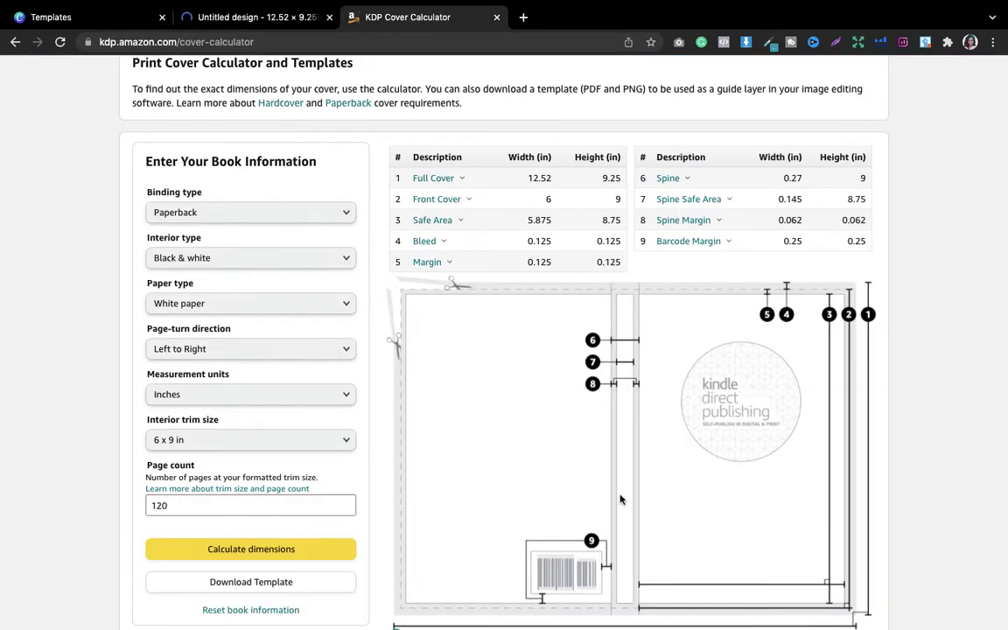
pyautogui.click(274, 25)
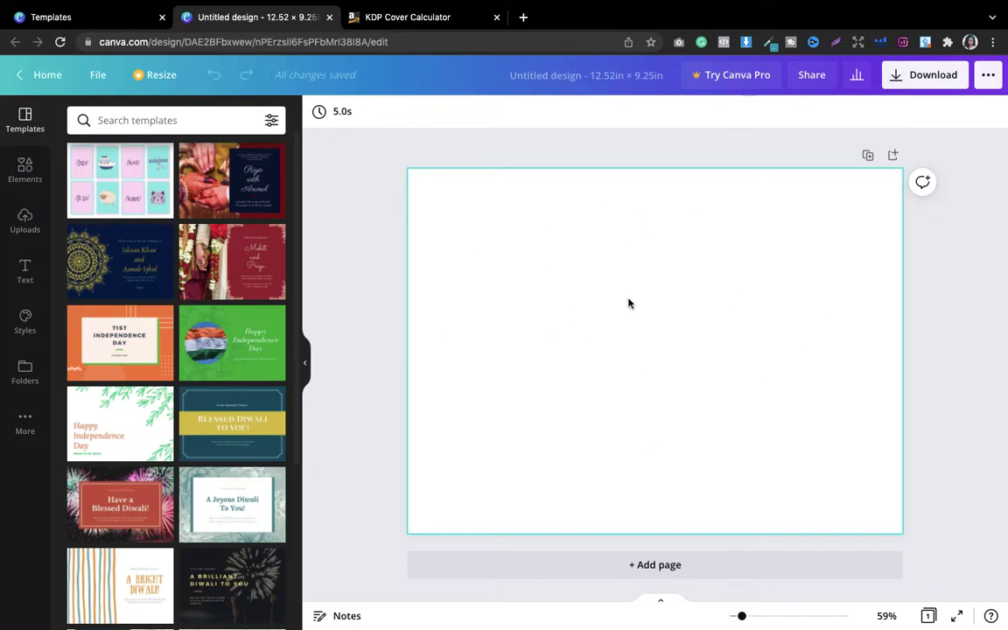
pyautogui.click(14, 242)
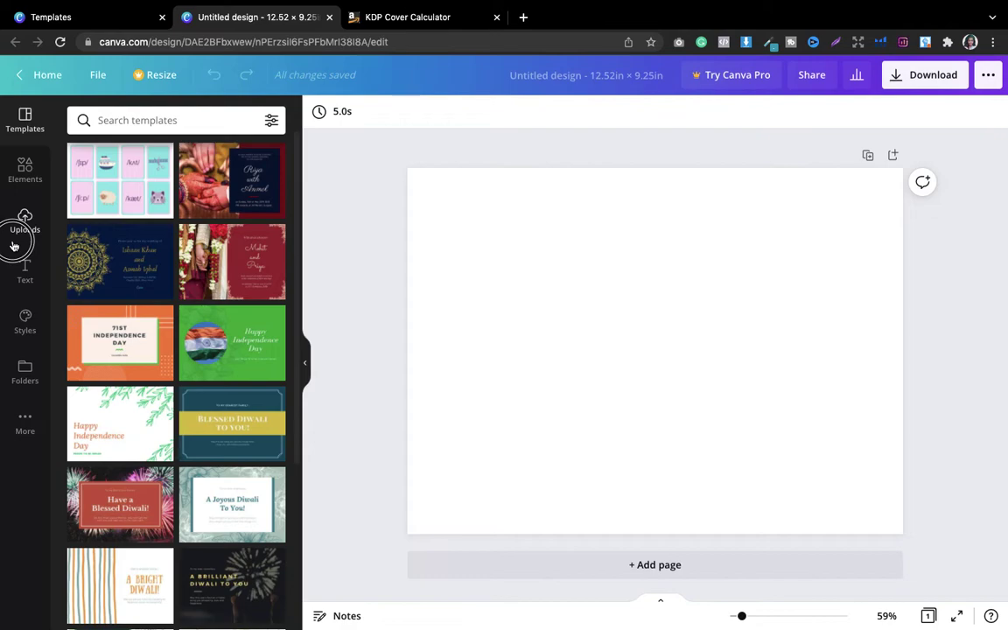
pyautogui.moveTo(131, 4)
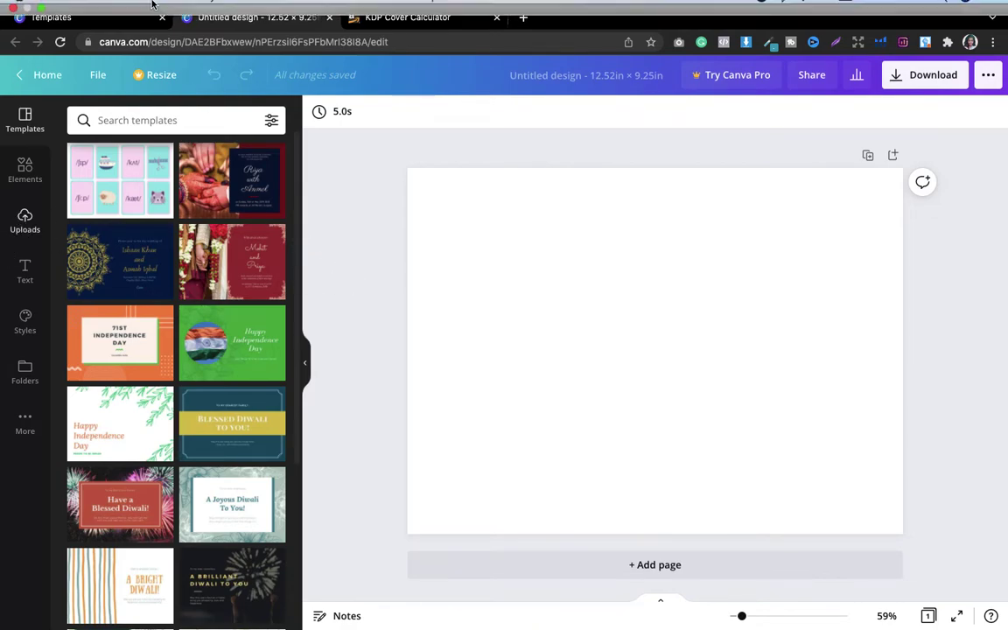
pyautogui.click(41, 23)
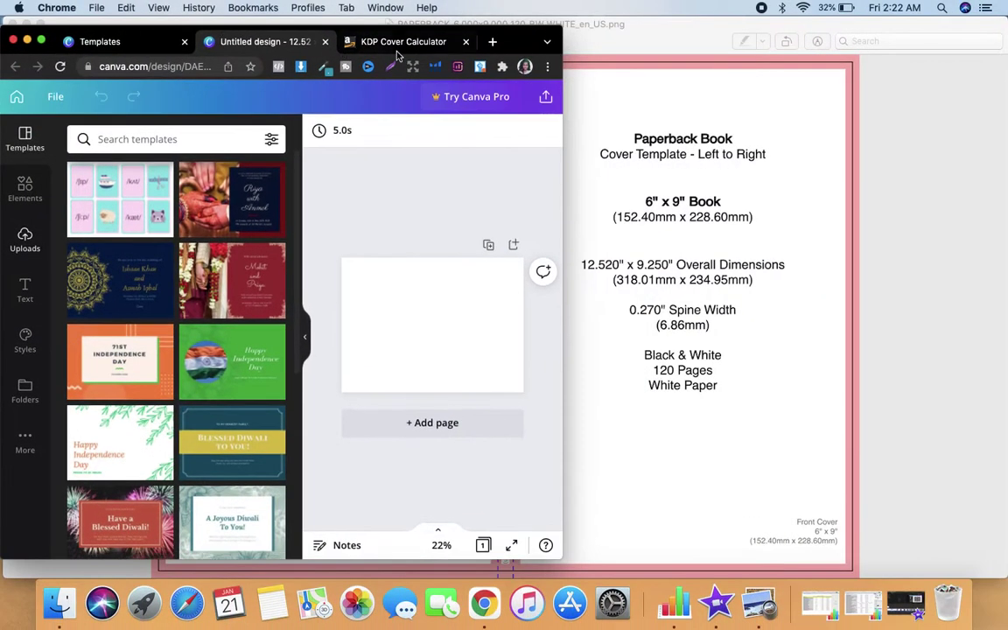
pyautogui.click(416, 48)
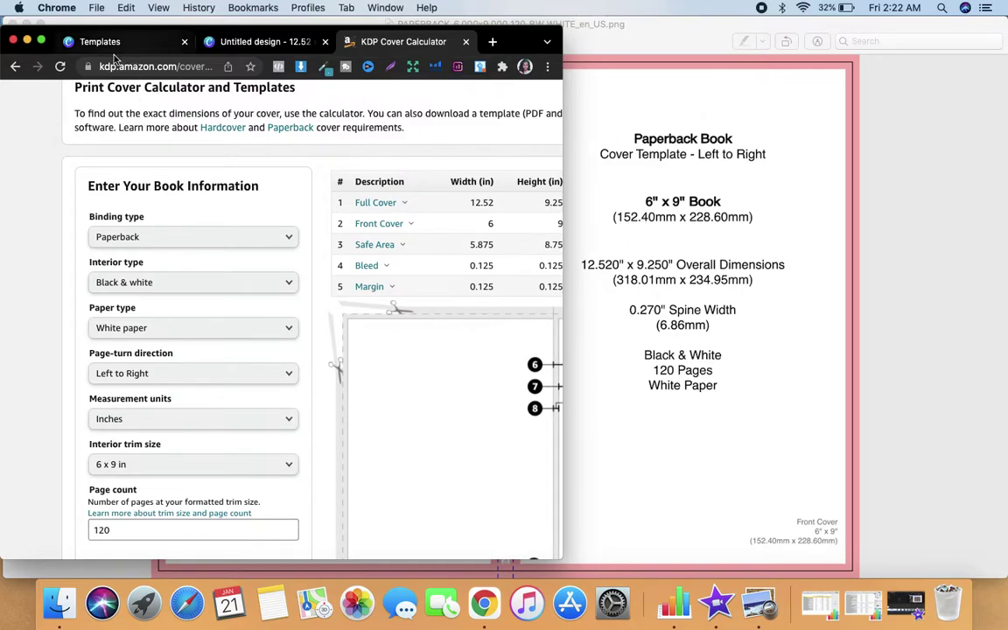
pyautogui.click(162, 42)
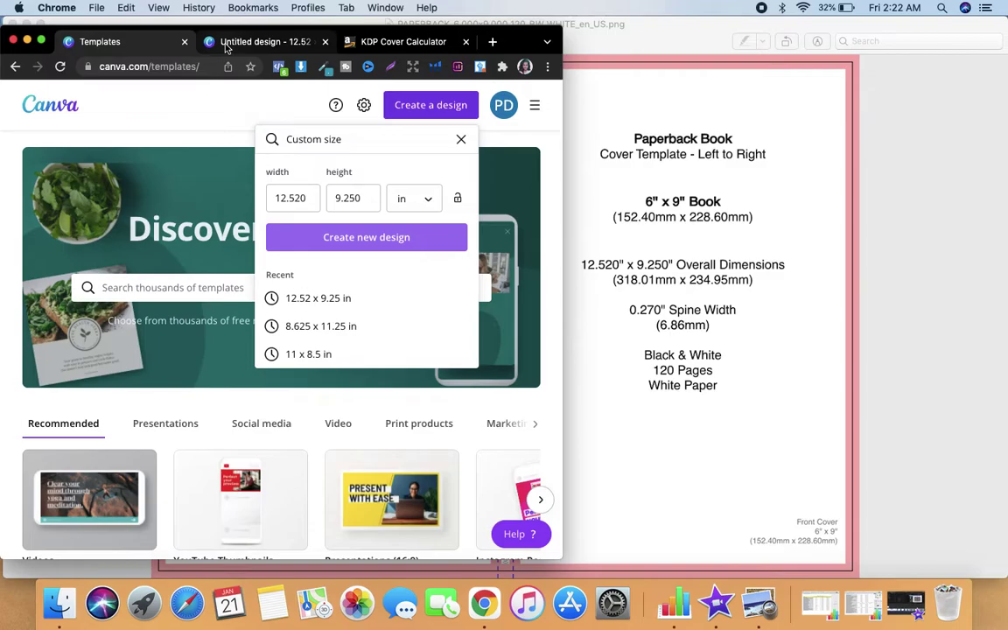
pyautogui.click(205, 43)
pyautogui.click(41, 41)
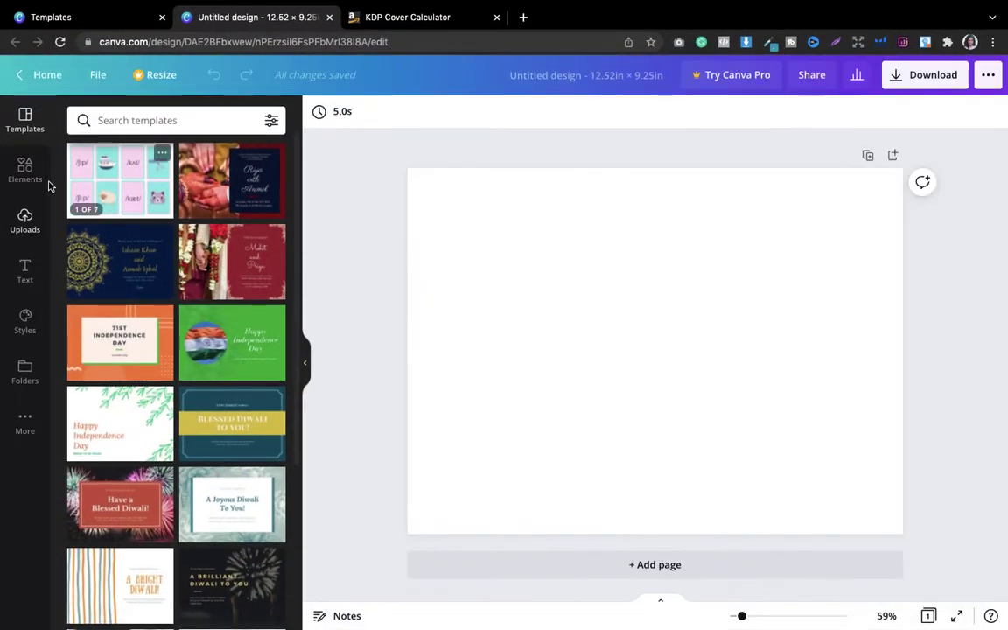
# Step: Place the uploaded KDP cover template image on the blank page and enlarge it to fill the whole page
pyautogui.click(24, 222)
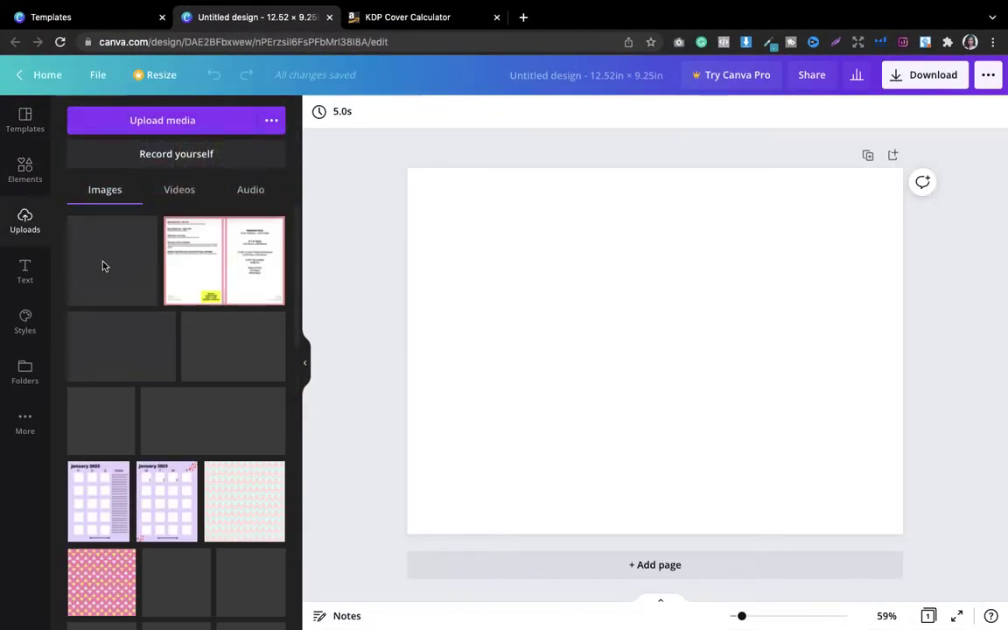
pyautogui.click(237, 264)
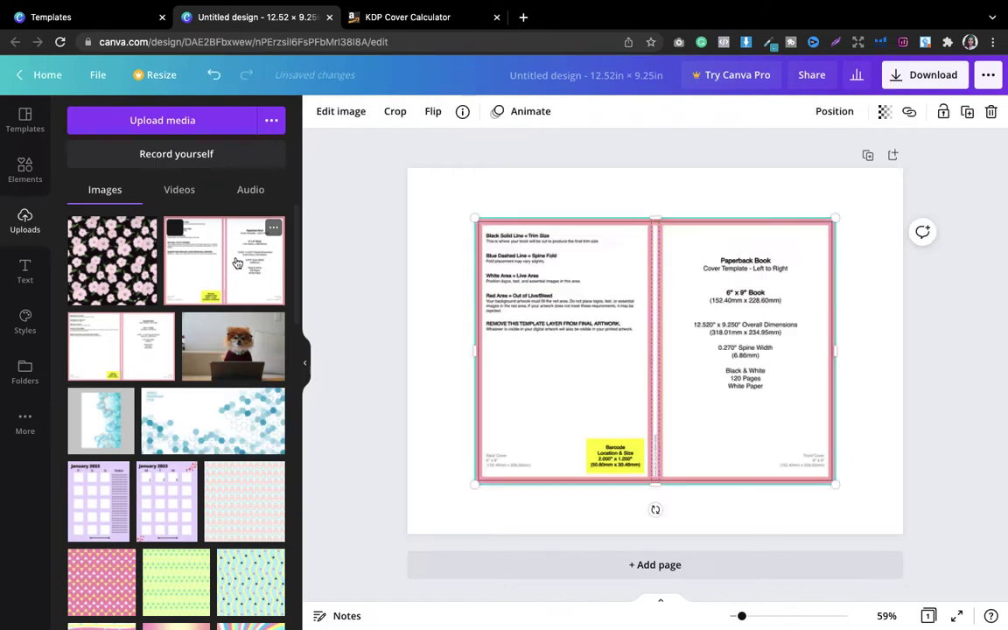
pyautogui.click(11, 175)
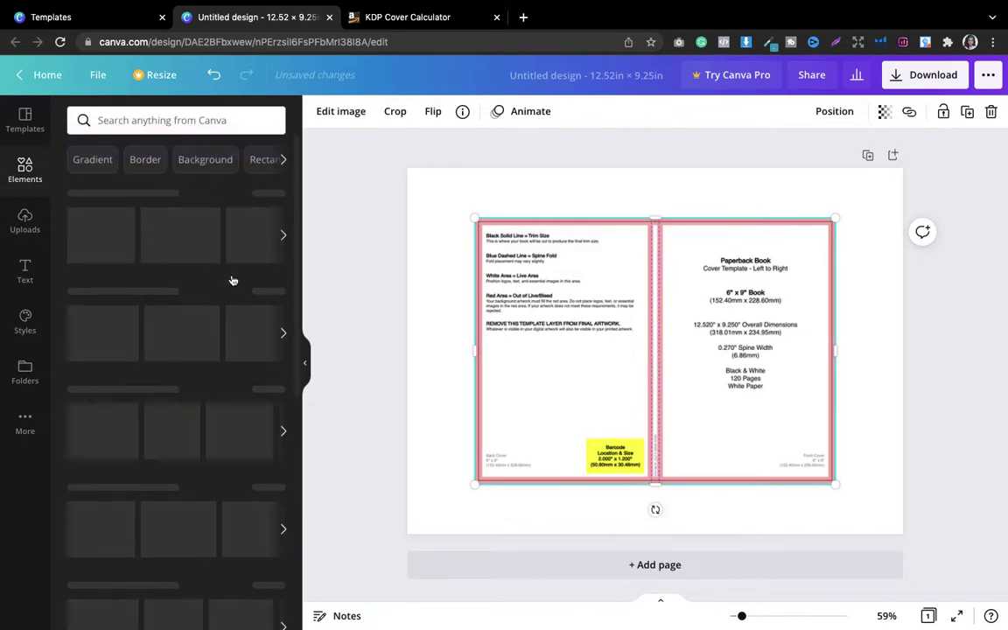
pyautogui.click(270, 295)
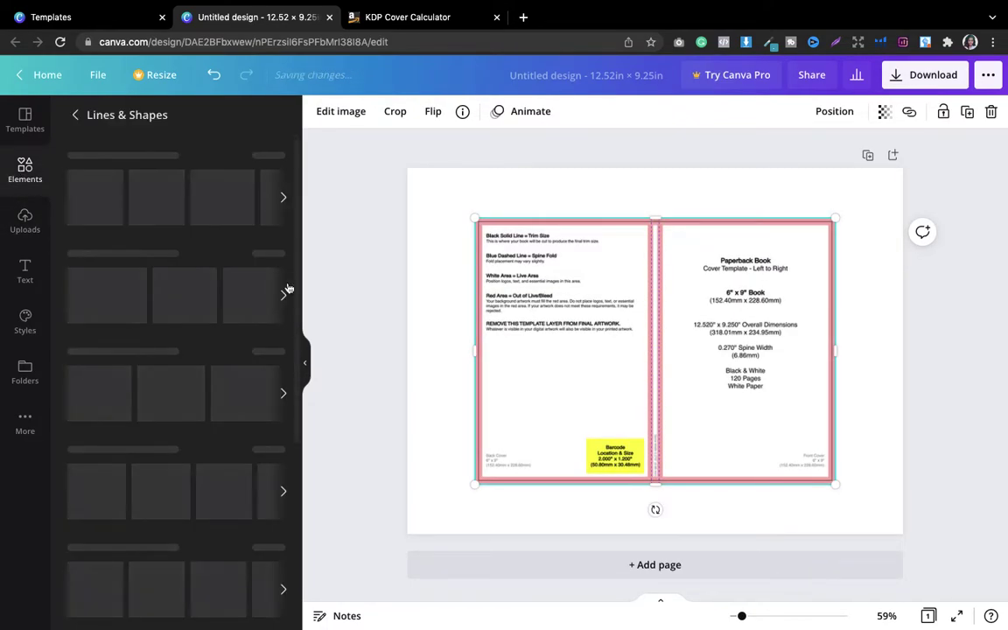
pyautogui.moveTo(474, 219); pyautogui.dragTo(408, 168)
pyautogui.moveTo(836, 486); pyautogui.dragTo(926, 505)
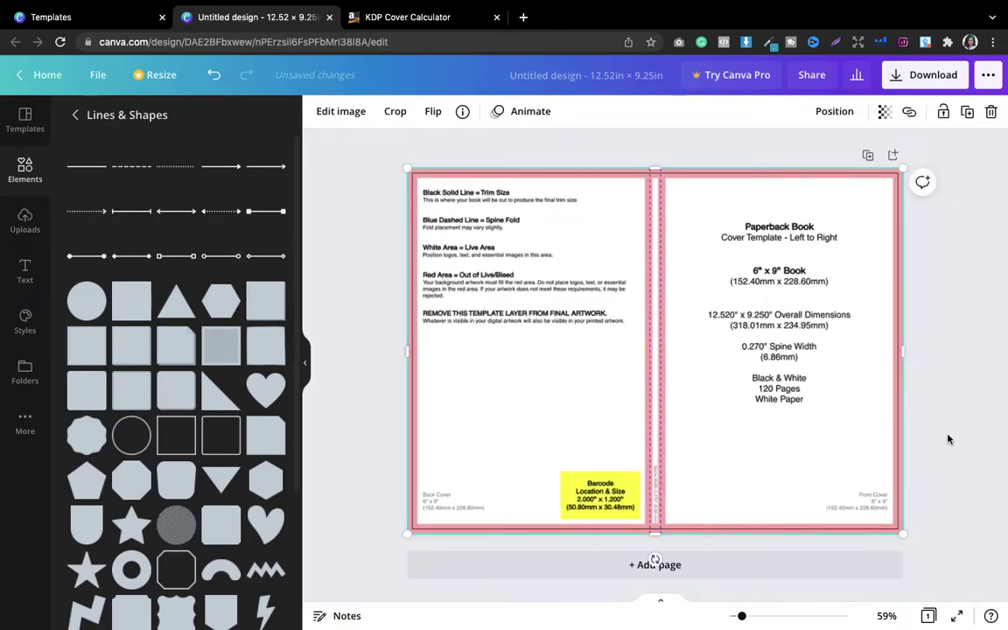
pyautogui.click(947, 440)
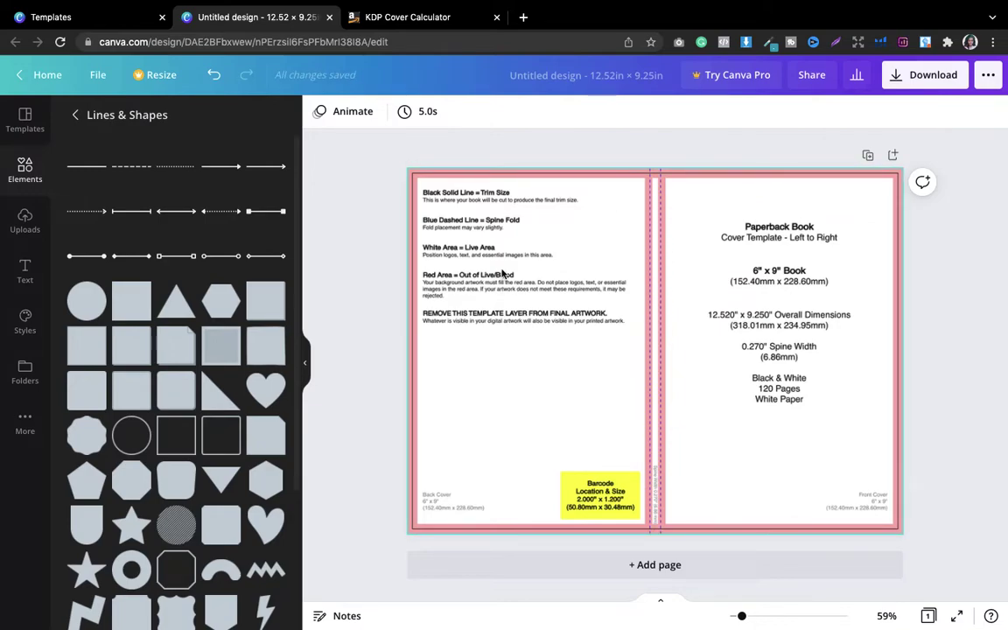
# Step: Add a square shape, resize it into a full-height strip covering the template's spine, and delete the template image beneath it
pyautogui.click(128, 301)
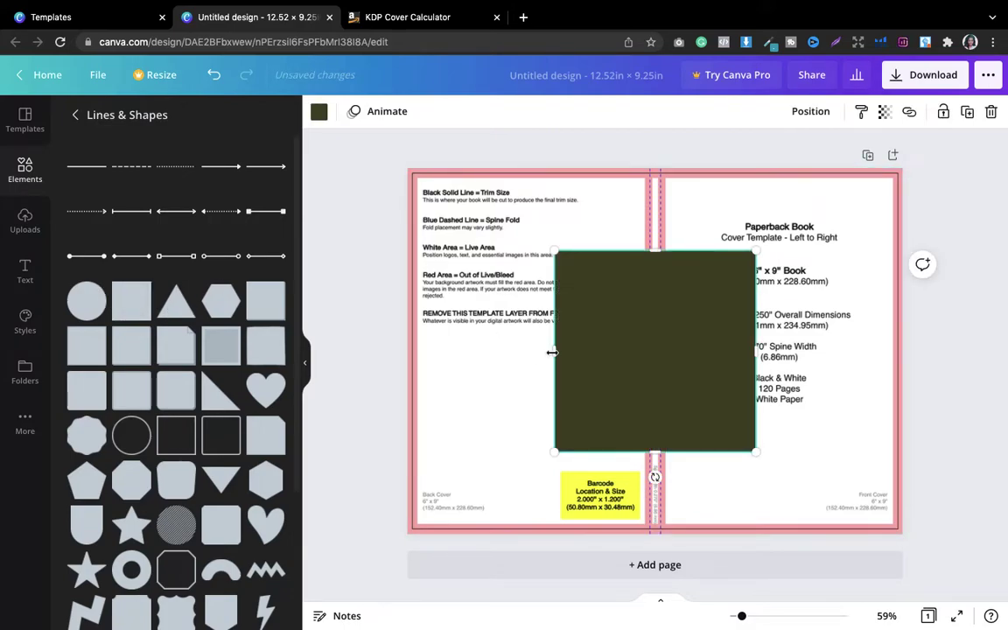
pyautogui.moveTo(554, 351); pyautogui.dragTo(639, 352)
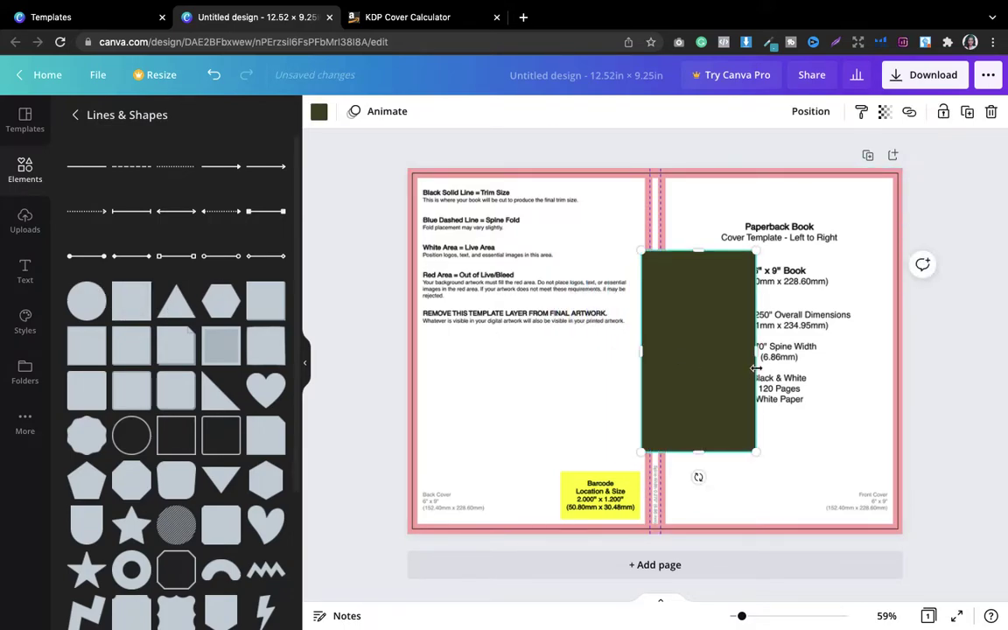
pyautogui.moveTo(756, 353); pyautogui.dragTo(667, 348)
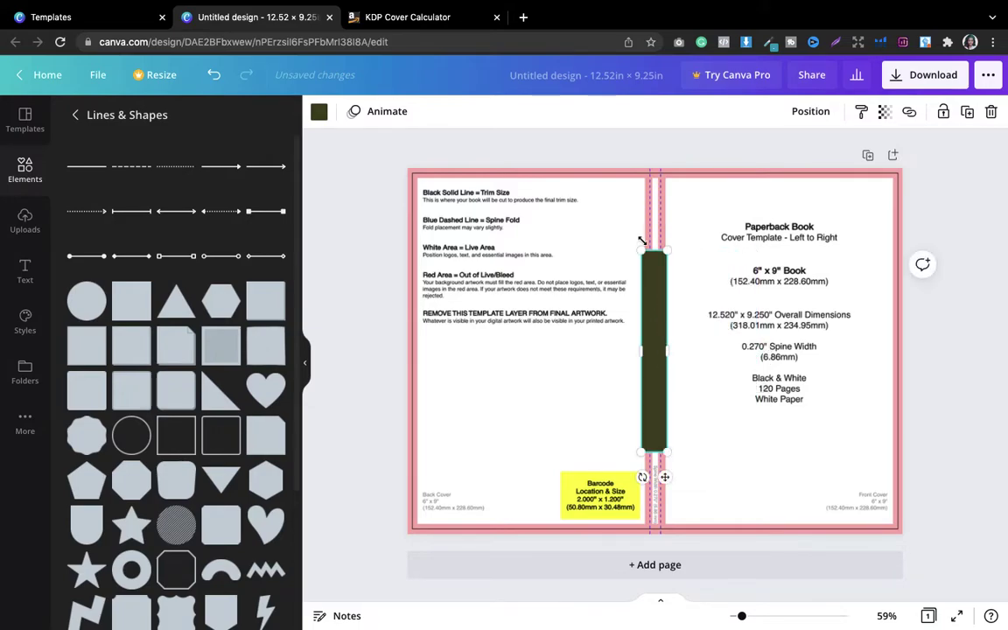
pyautogui.moveTo(647, 248); pyautogui.dragTo(644, 168)
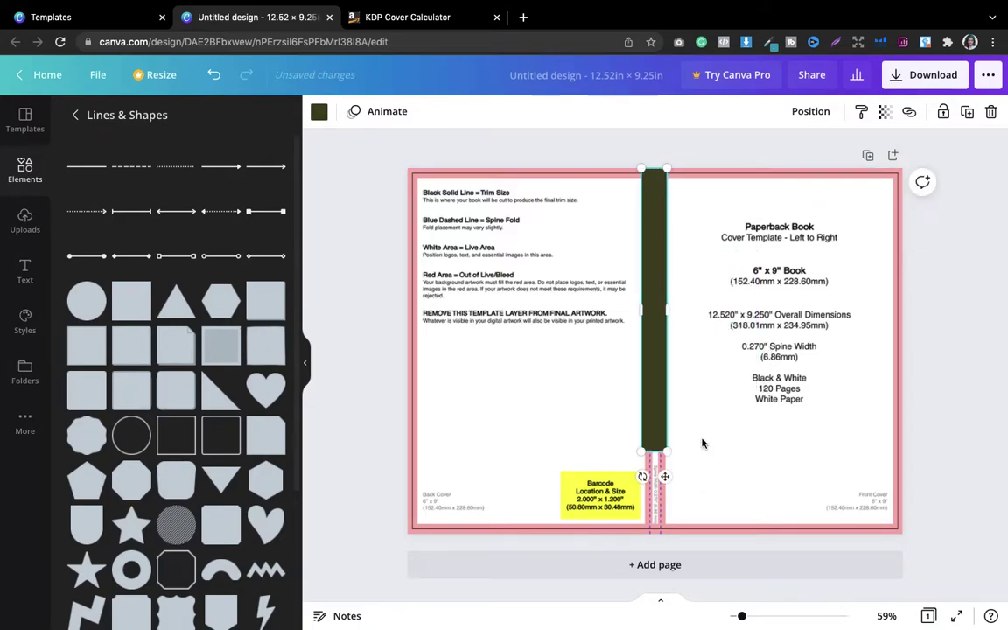
pyautogui.moveTo(650, 473); pyautogui.dragTo(655, 533)
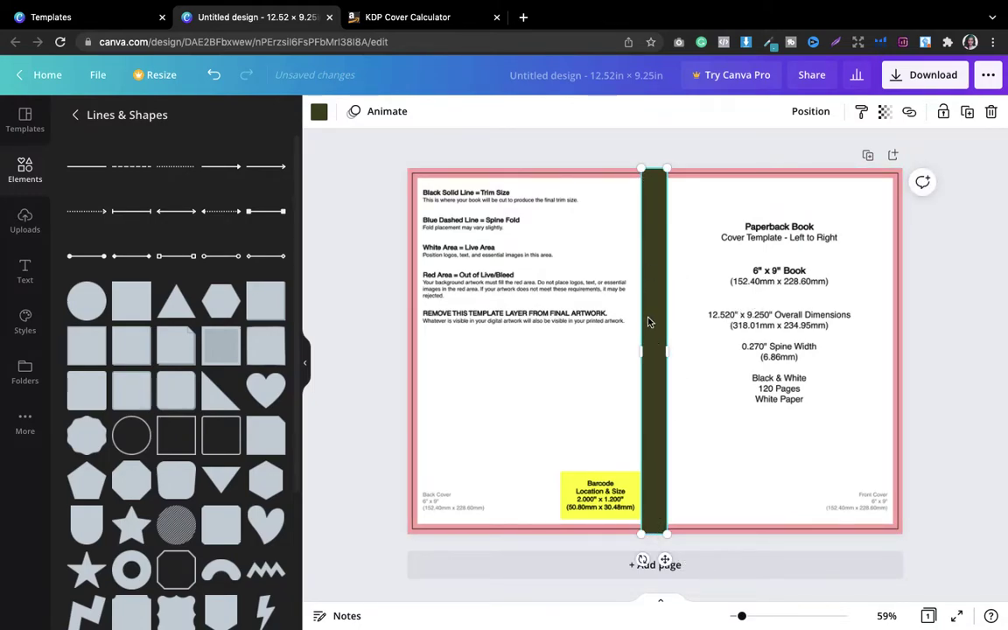
pyautogui.click(796, 293)
pyautogui.press('Delete')
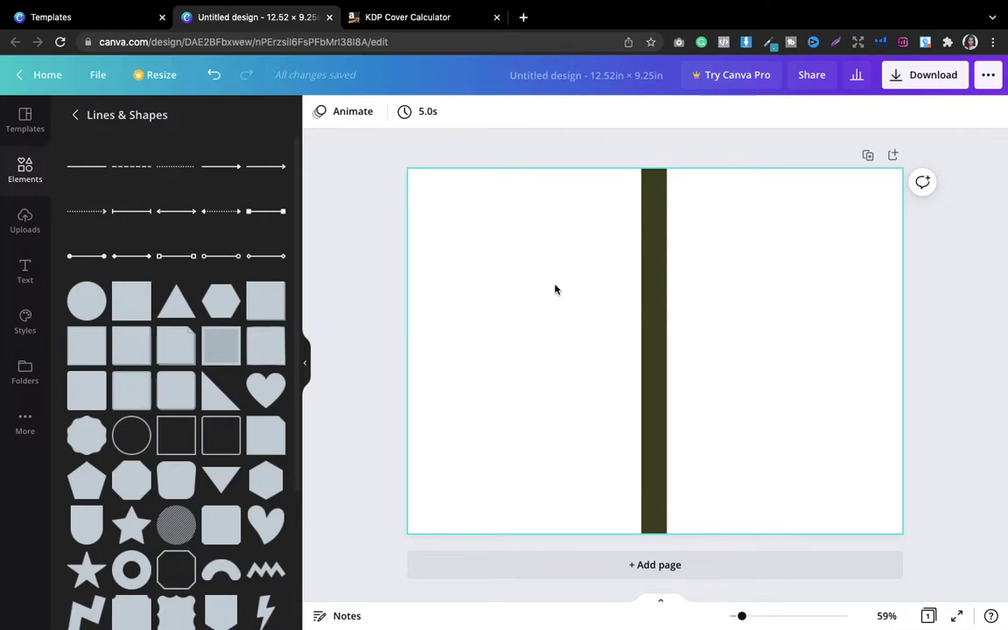
# Step: Open vecteezy.com in a new browser tab and search its vectors for "FLOWER PATTERN"
pyautogui.click(524, 17)
pyautogui.write('ve')
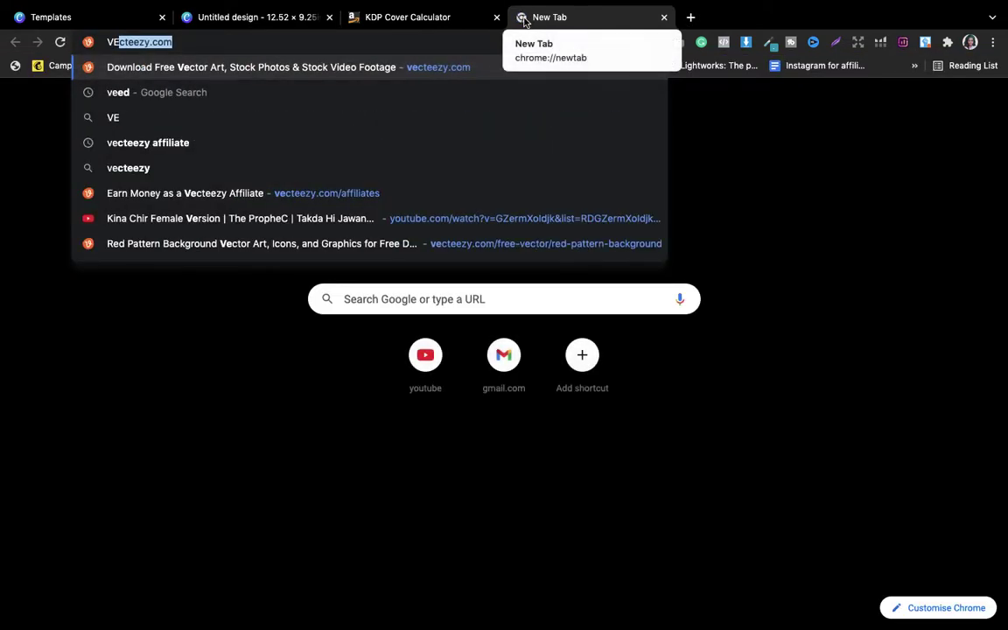
pyautogui.press('Return')
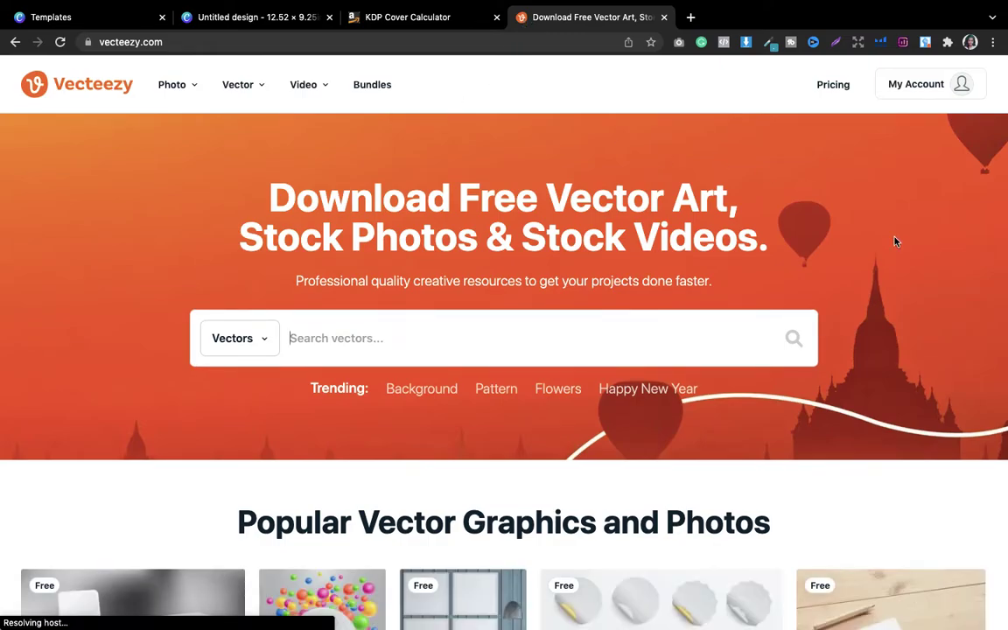
pyautogui.write('FL')
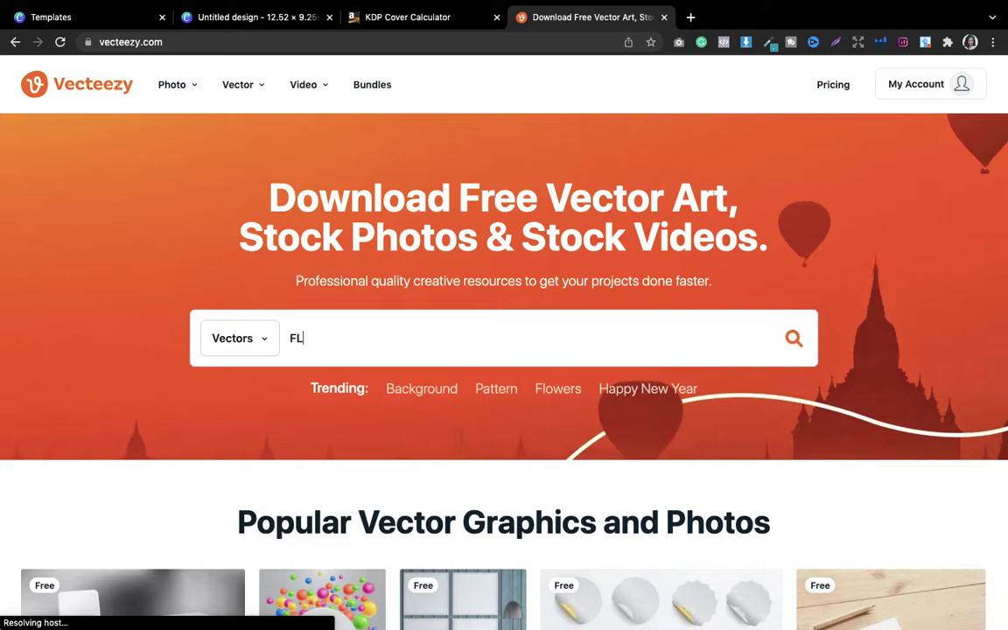
pyautogui.write('OWER PATTR')
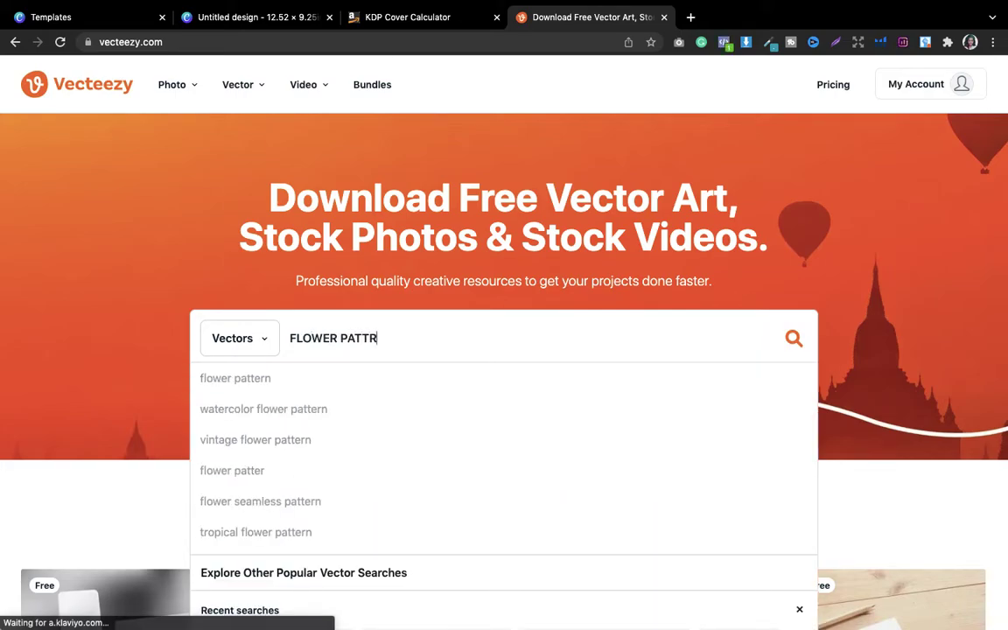
pyautogui.press('BackSpace')
pyautogui.write('ERN')
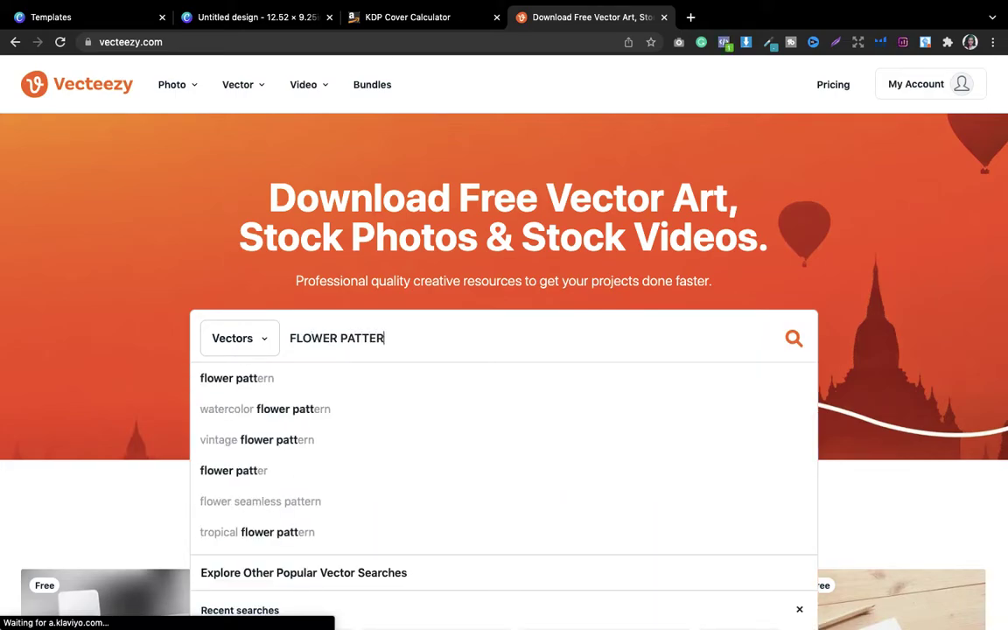
pyautogui.press('Return')
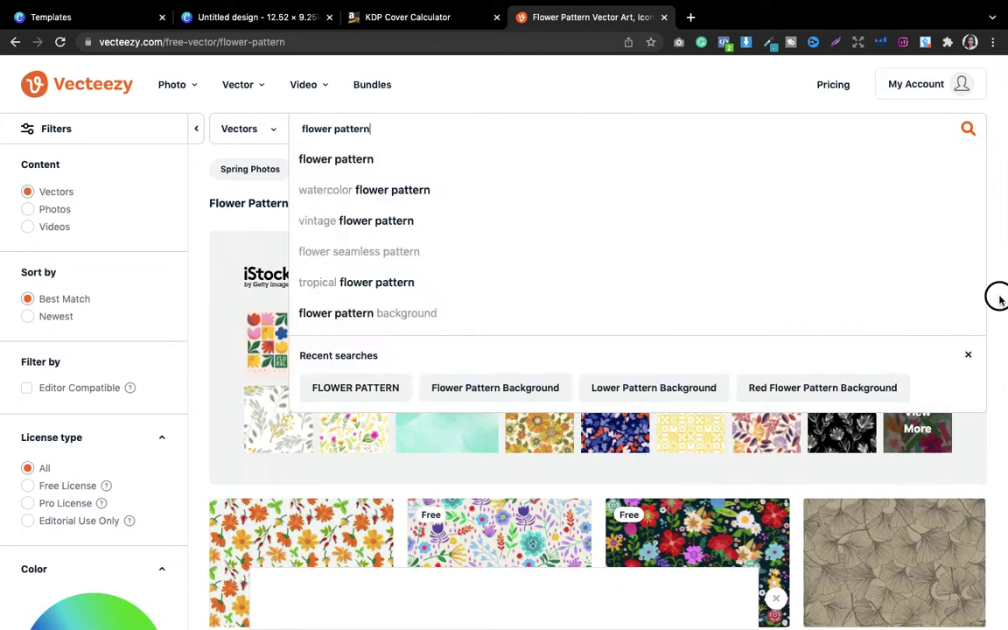
# Step: Browse the flower pattern results and download the free vector "Flowers and leaves on blue background pattern" under the Free License
pyautogui.scroll(-5, 998, 297)
pyautogui.scroll(-3, 1000, 300)
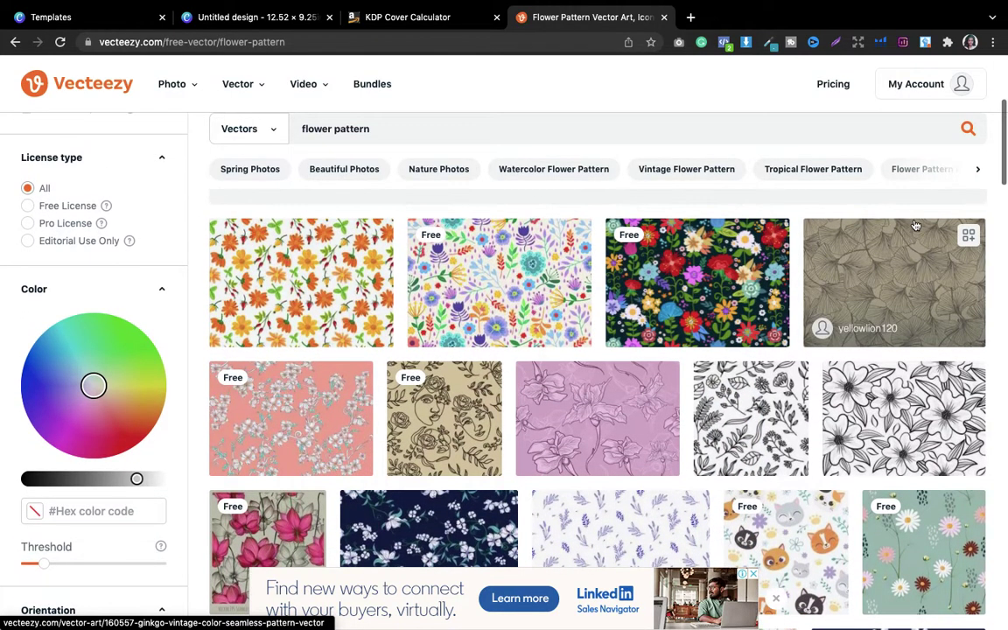
pyautogui.scroll(-4, 915, 226)
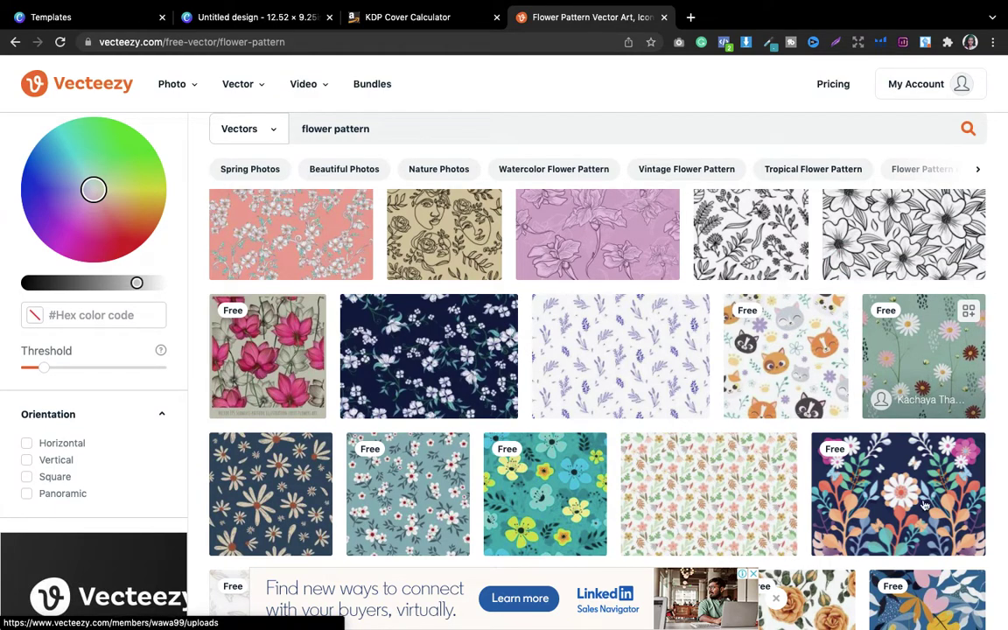
pyautogui.scroll(-1, 666, 367)
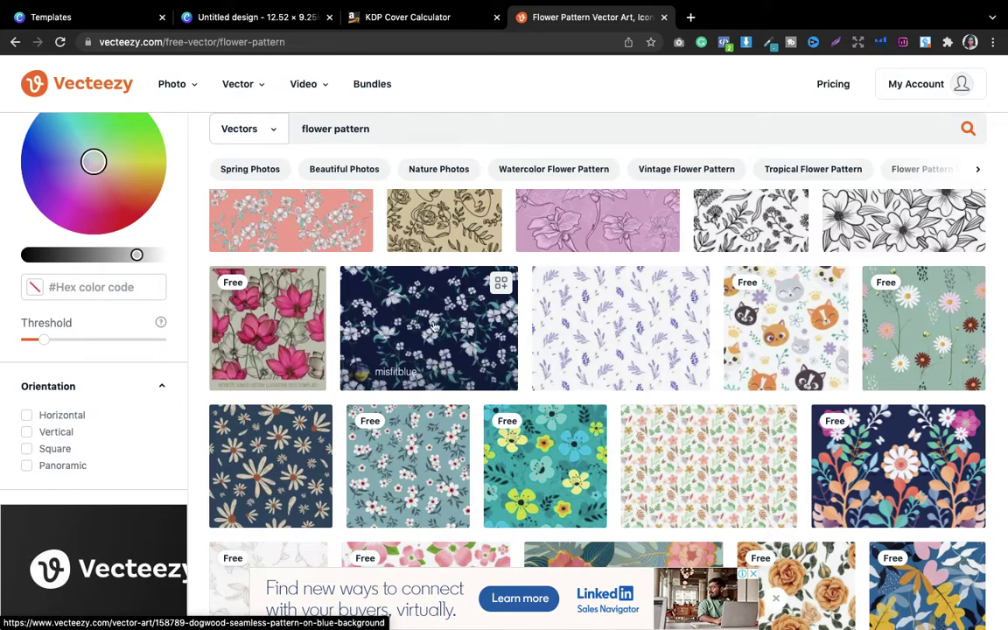
pyautogui.scroll(3, 428, 336)
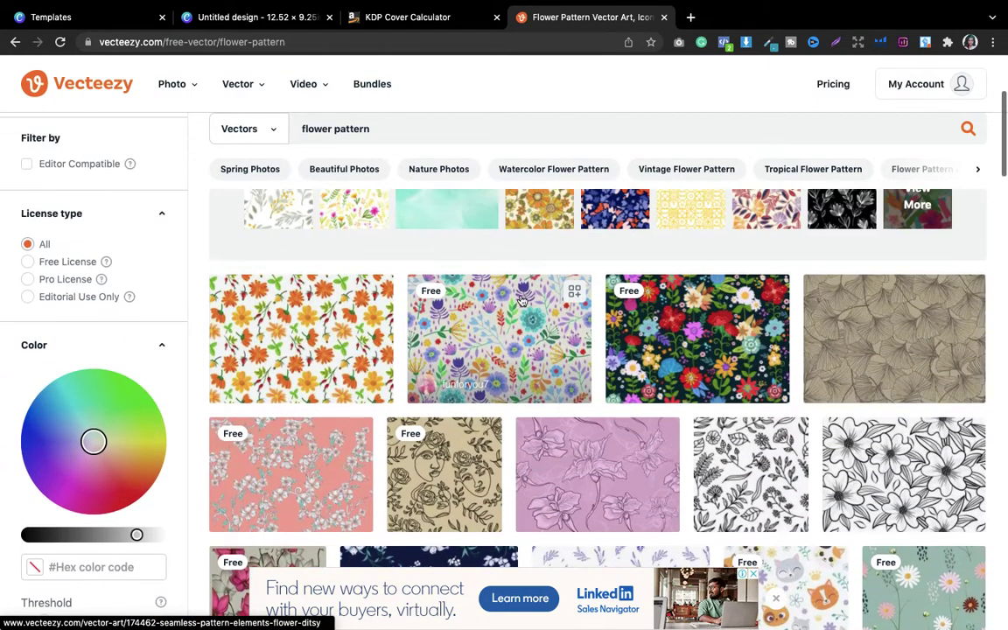
pyautogui.scroll(-1, 521, 300)
pyautogui.moveTo(1000, 132); pyautogui.dragTo(1000, 212)
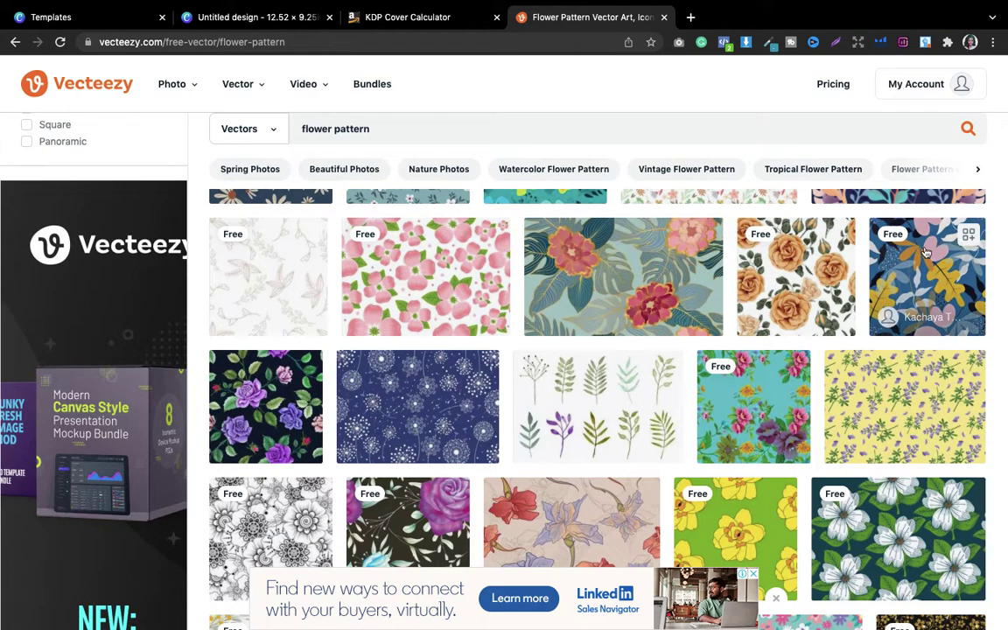
pyautogui.scroll(3, 914, 272)
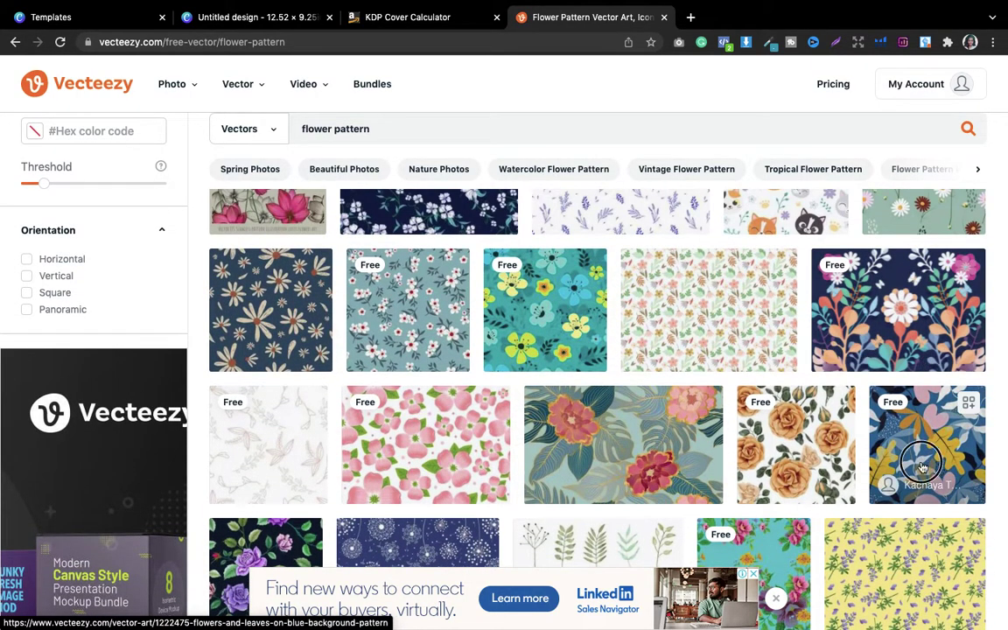
pyautogui.click(827, 336)
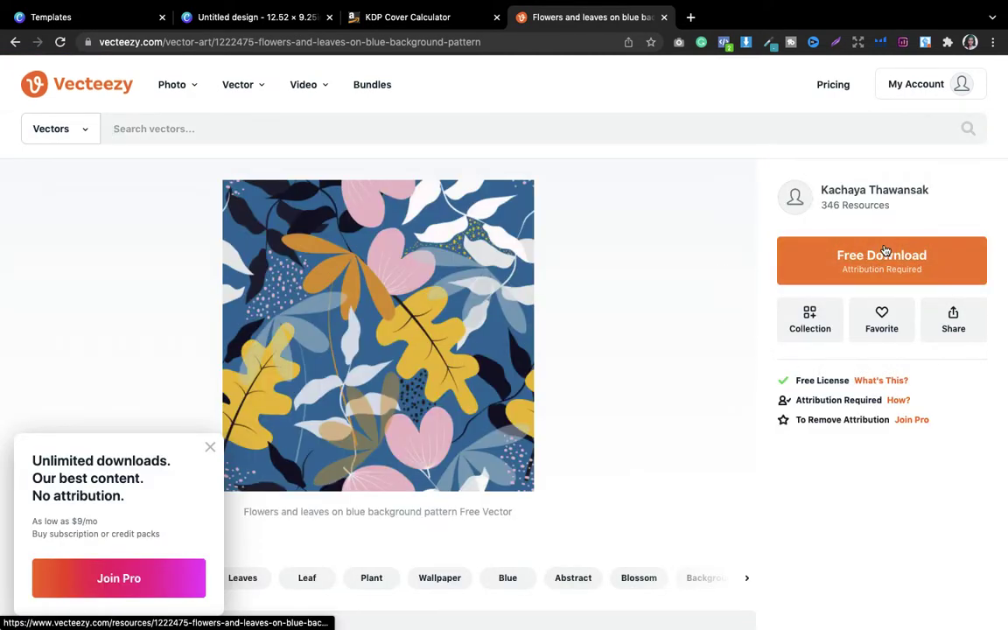
pyautogui.click(884, 252)
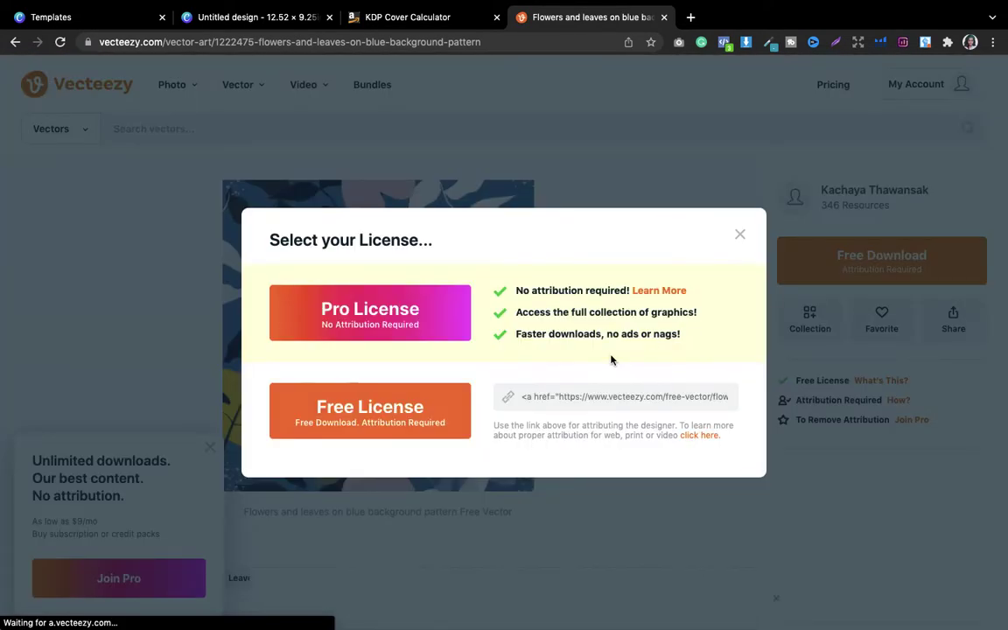
pyautogui.click(382, 413)
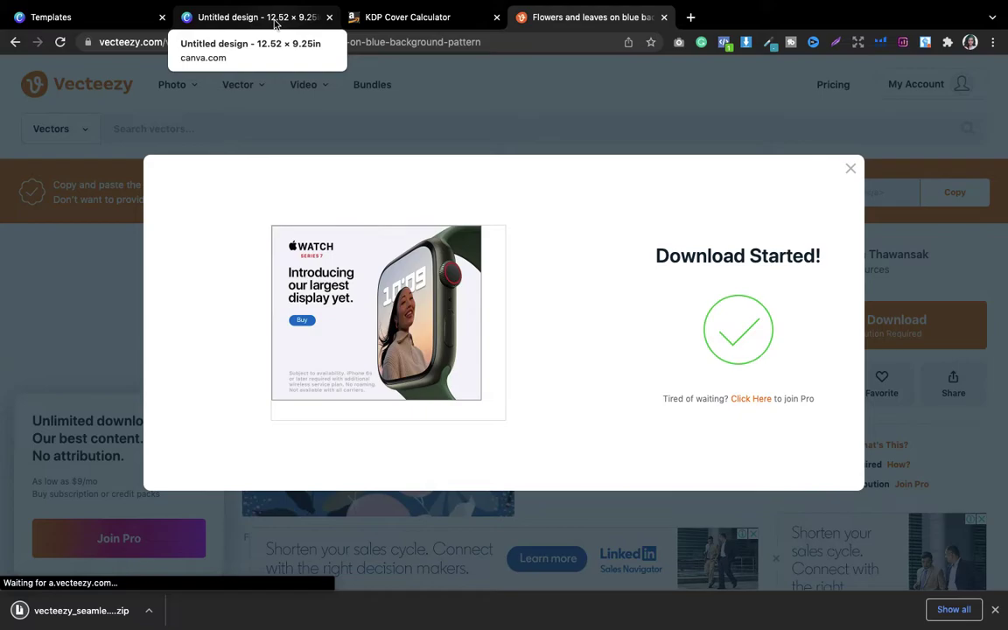
# Step: Switch to Finder and open the newly downloaded Vecteezy flower pattern folder in Downloads
pyautogui.click(274, 23)
pyautogui.click(37, 598)
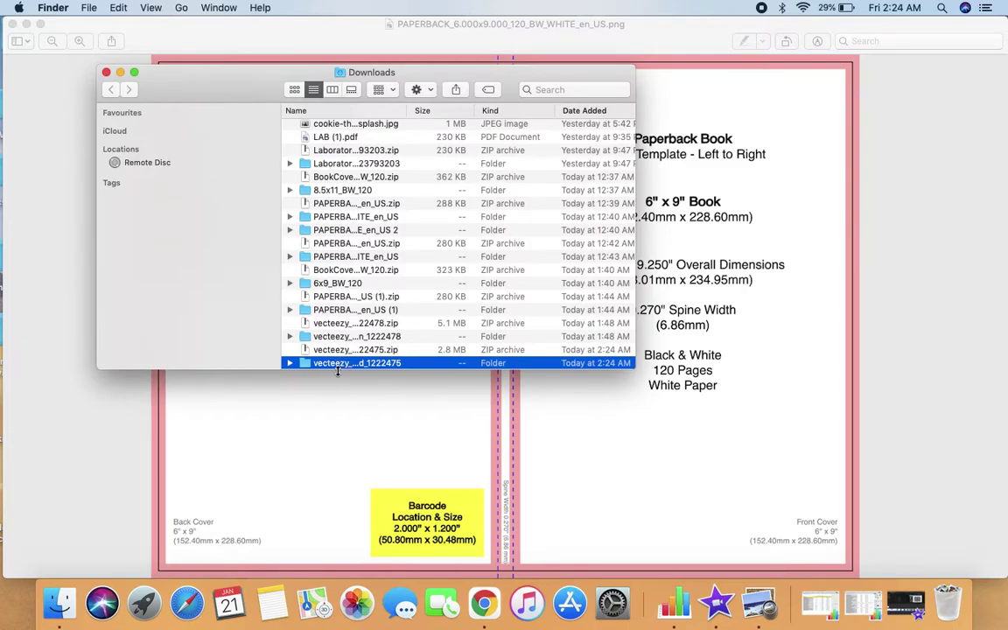
pyautogui.moveTo(337, 371); pyautogui.dragTo(335, 576)
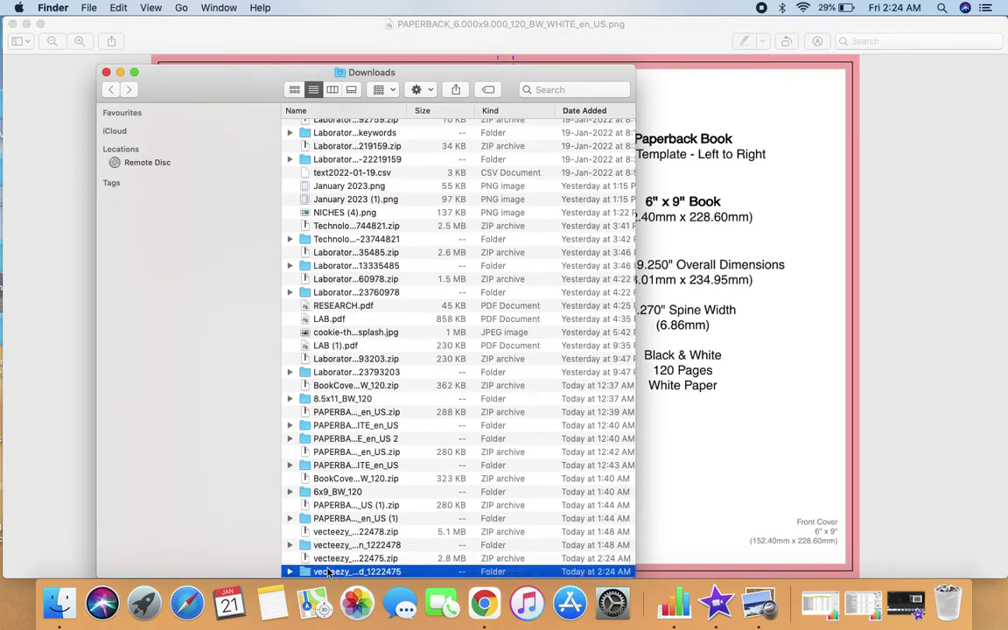
pyautogui.doubleClick(325, 571)
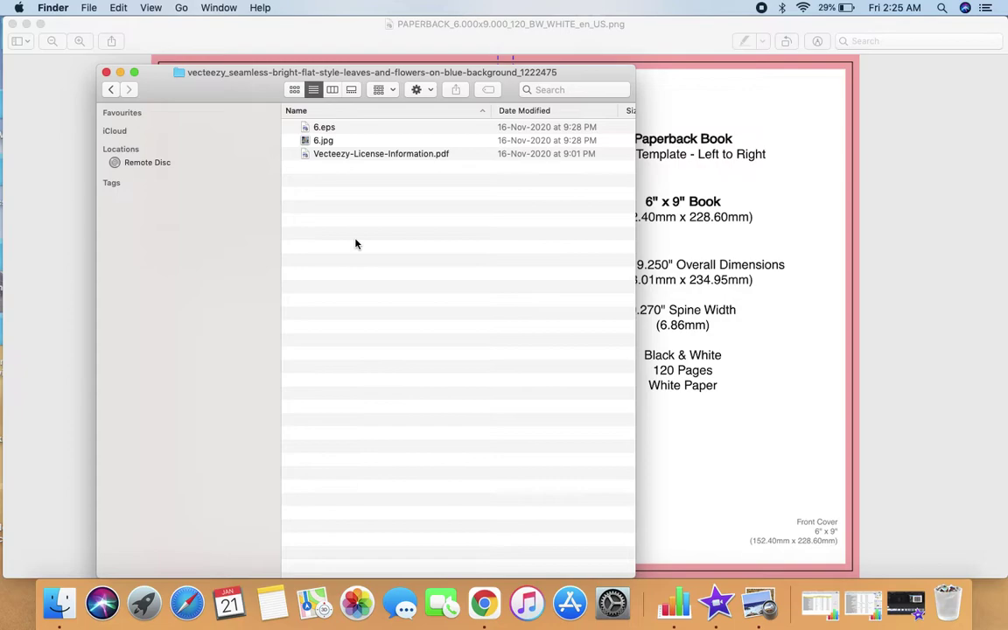
# Step: Arrange the Chrome and Finder windows side by side and upload 6.jpg from the pattern folder into the Canva design's media
pyautogui.click(484, 604)
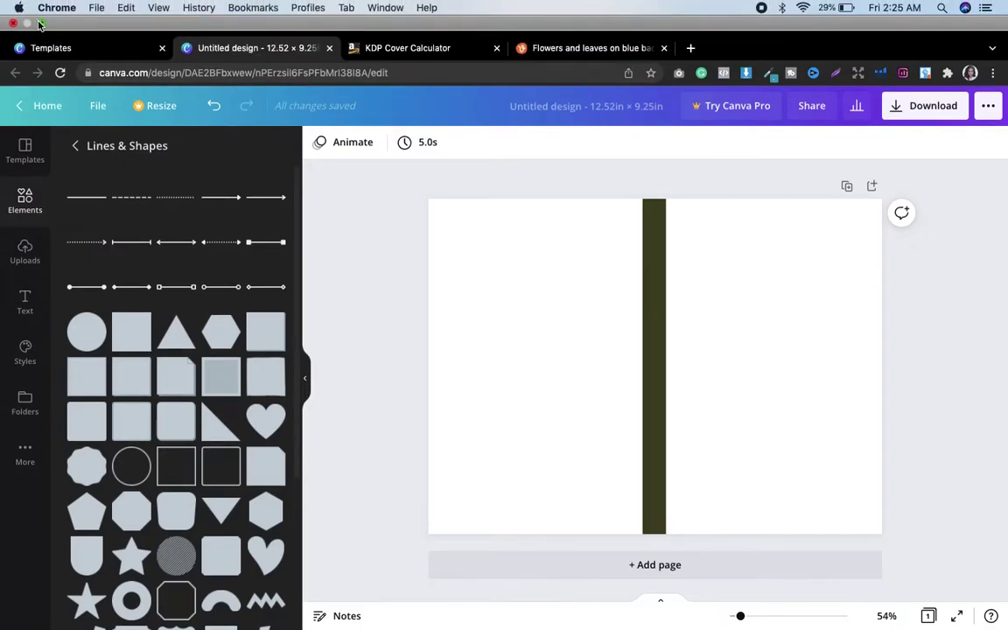
pyautogui.click(38, 24)
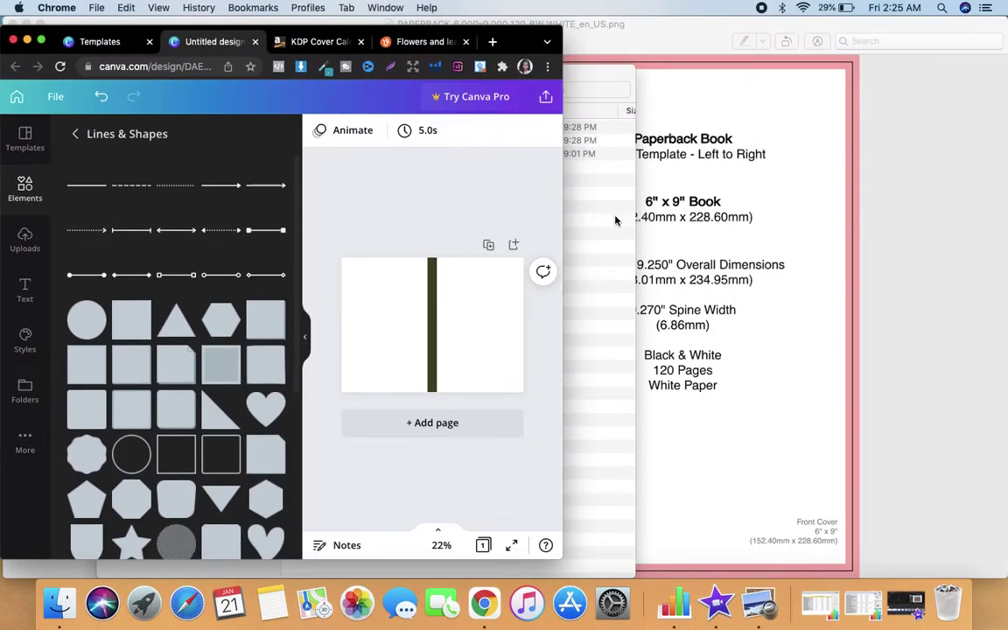
pyautogui.moveTo(619, 84); pyautogui.dragTo(968, 84)
pyautogui.click(691, 142)
pyautogui.keyDown('shift'); pyautogui.click(691, 154); pyautogui.keyUp('shift')
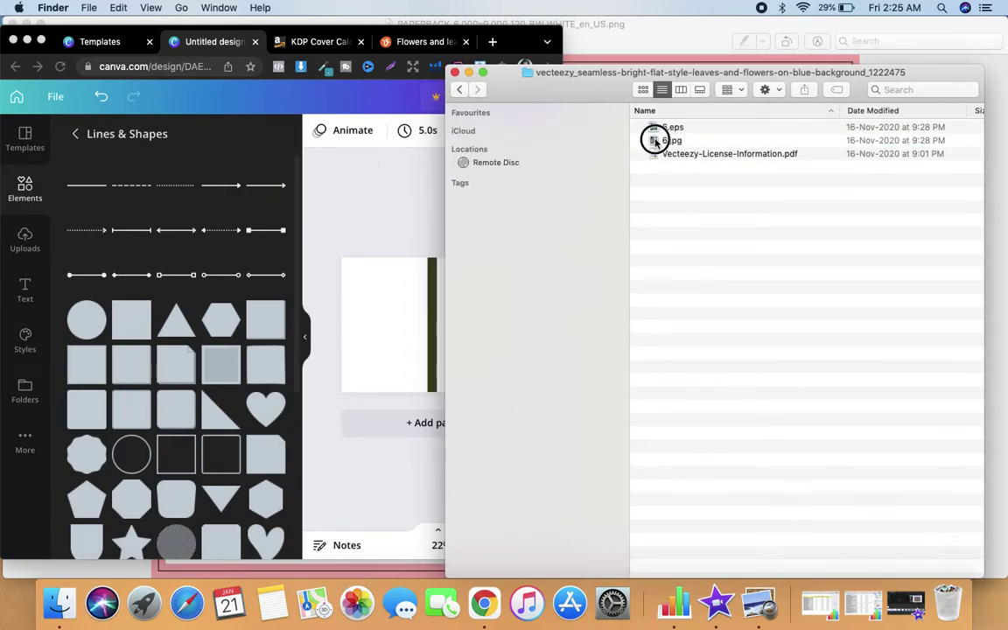
pyautogui.moveTo(647, 140); pyautogui.dragTo(117, 193)
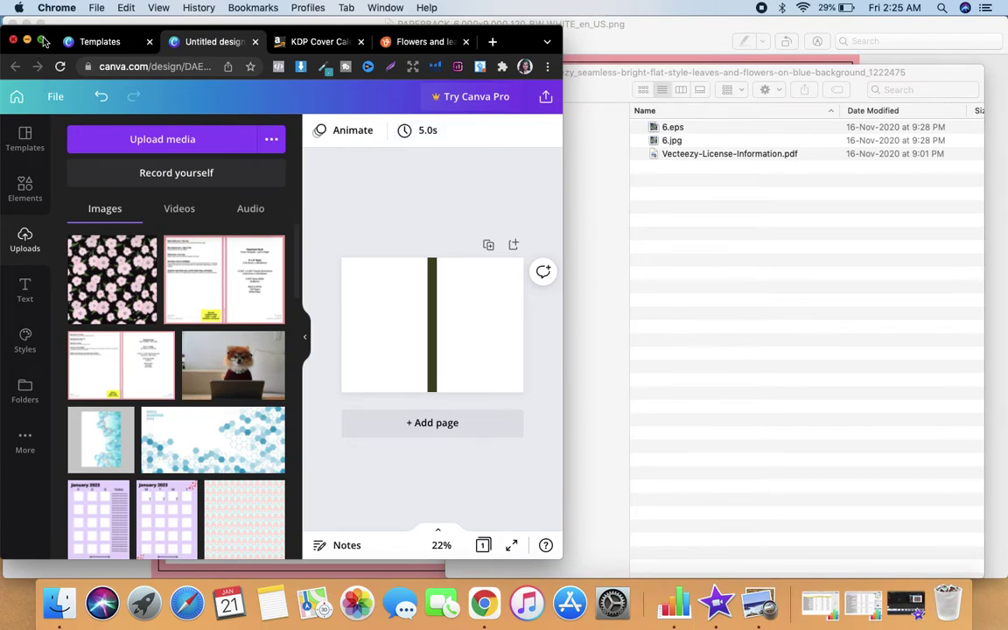
pyautogui.click(39, 41)
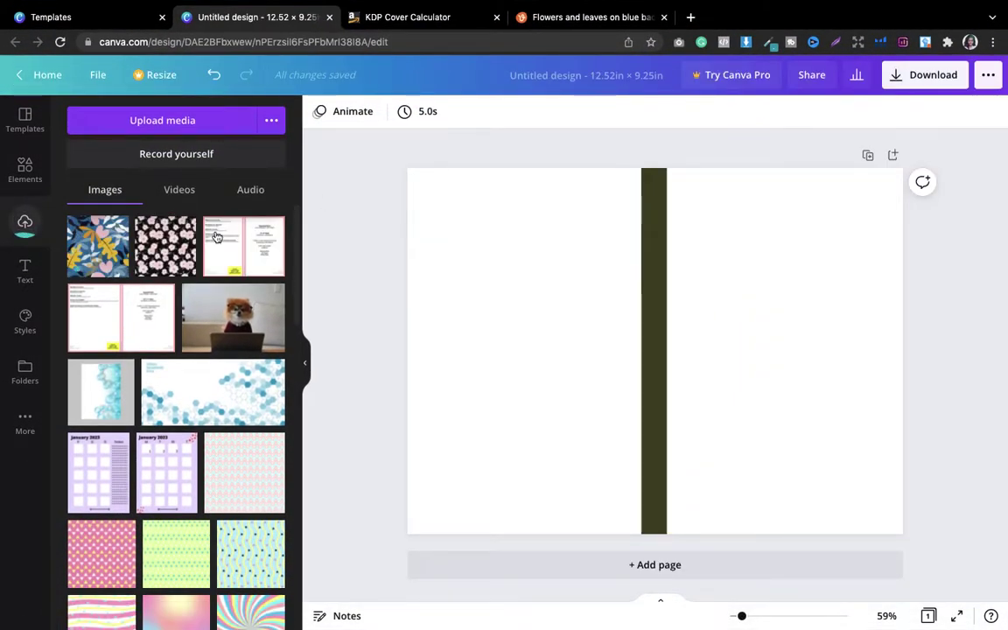
# Step: Place the uploaded blue flower pattern on the front cover beside the spine and enlarge it to the full page height
pyautogui.click(103, 245)
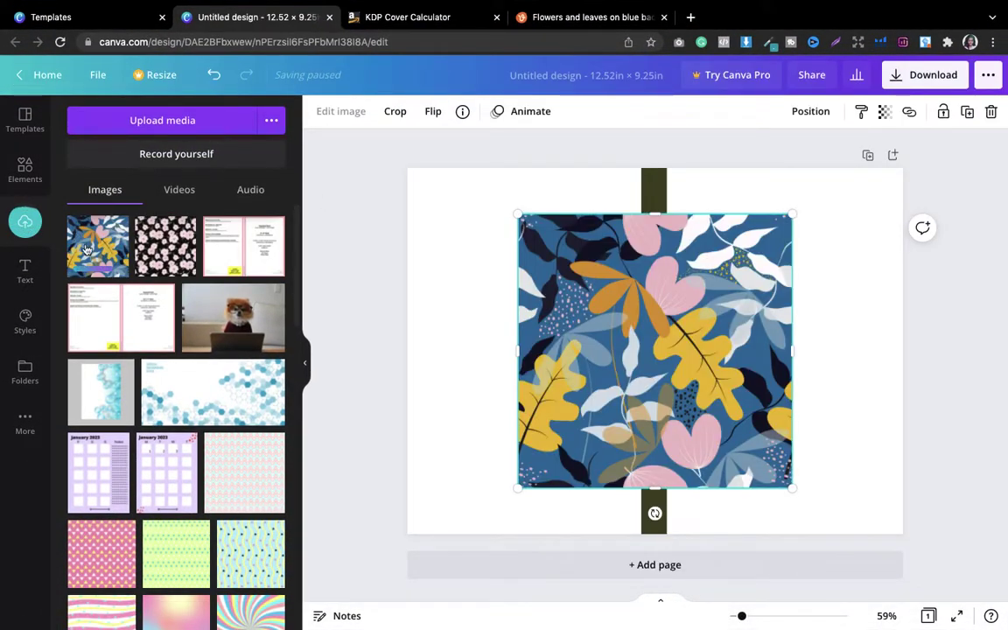
pyautogui.click(24, 175)
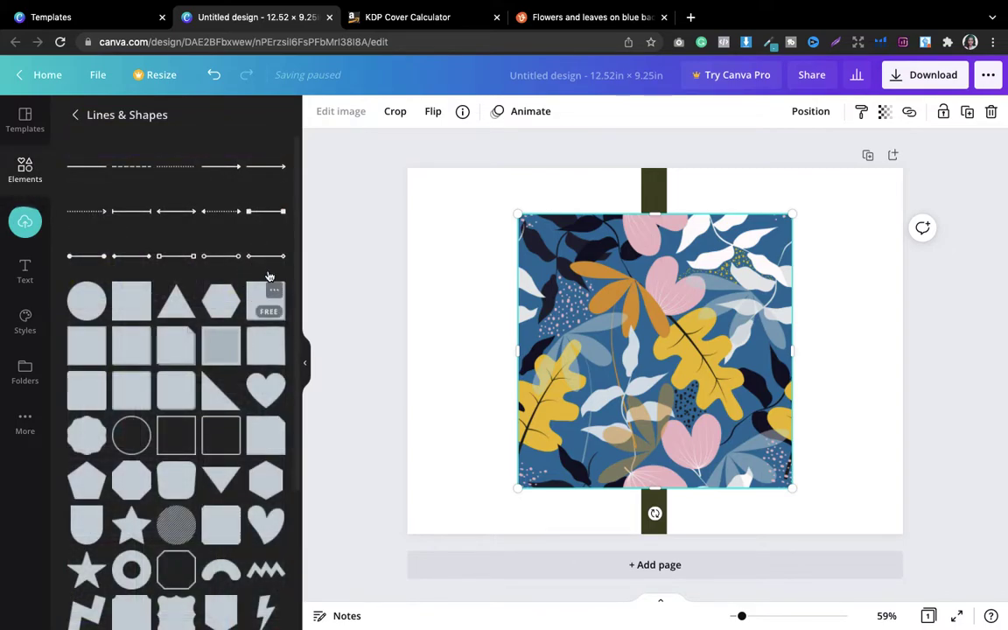
pyautogui.moveTo(652, 317); pyautogui.dragTo(796, 276)
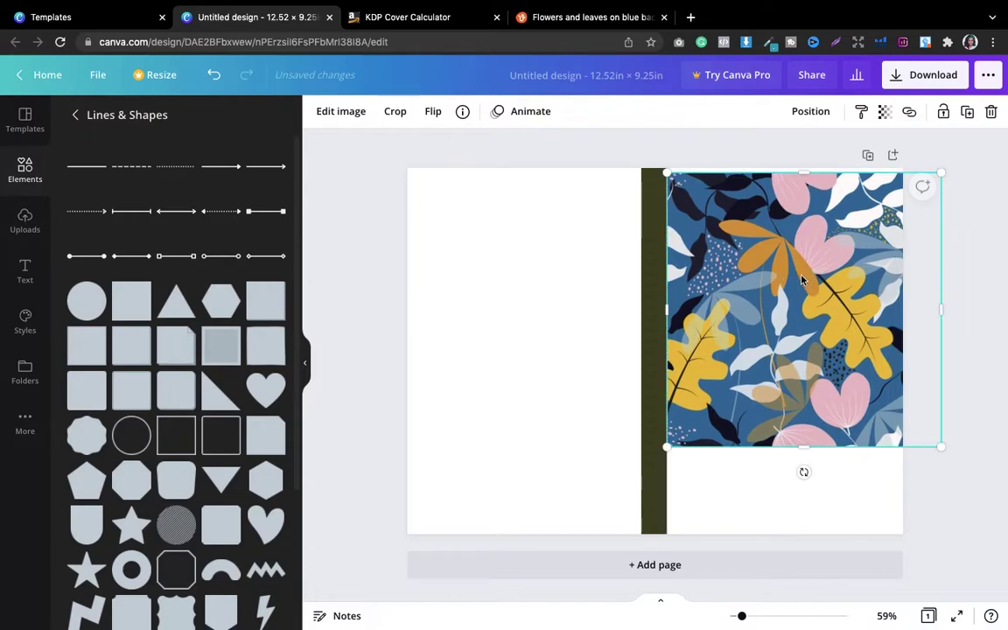
pyautogui.moveTo(829, 337); pyautogui.dragTo(828, 329)
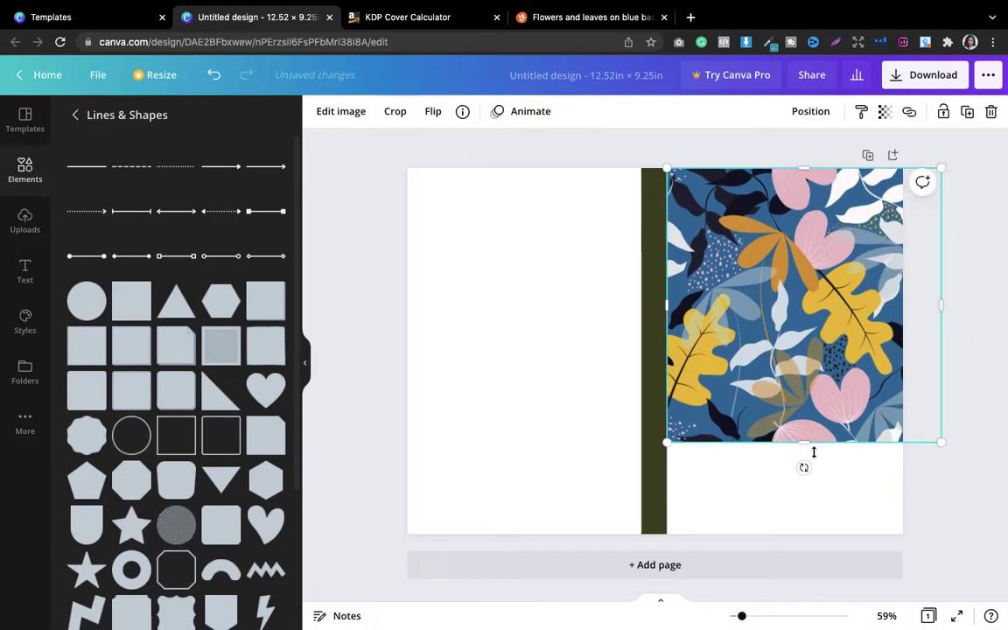
pyautogui.moveTo(804, 439); pyautogui.dragTo(805, 534)
# Step: Duplicate the flower pattern and place the copy over the back cover, against the spine strip
pyautogui.click(968, 113)
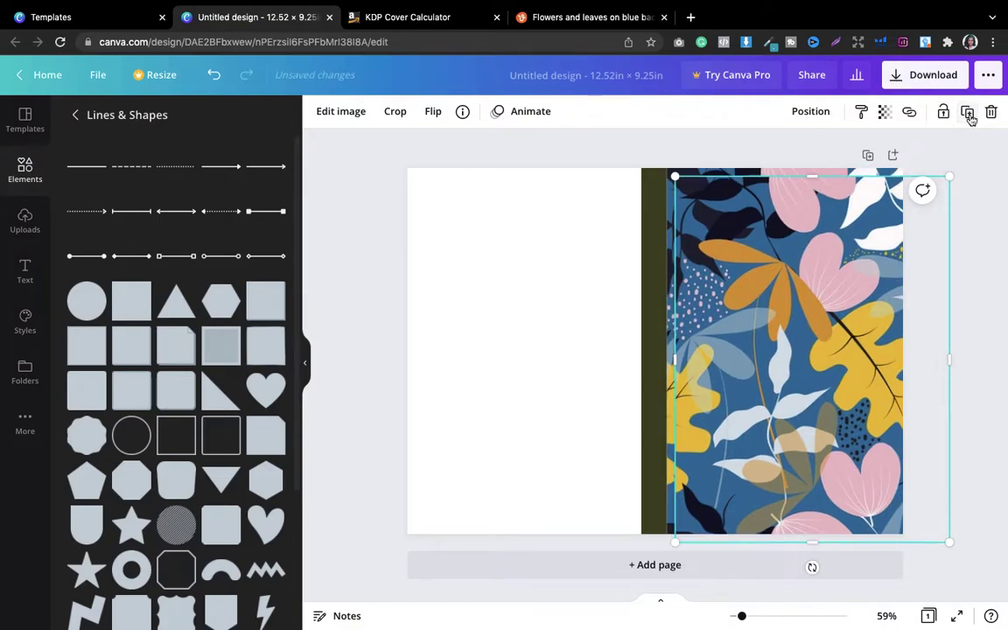
pyautogui.moveTo(786, 357); pyautogui.dragTo(481, 345)
pyautogui.click(336, 163)
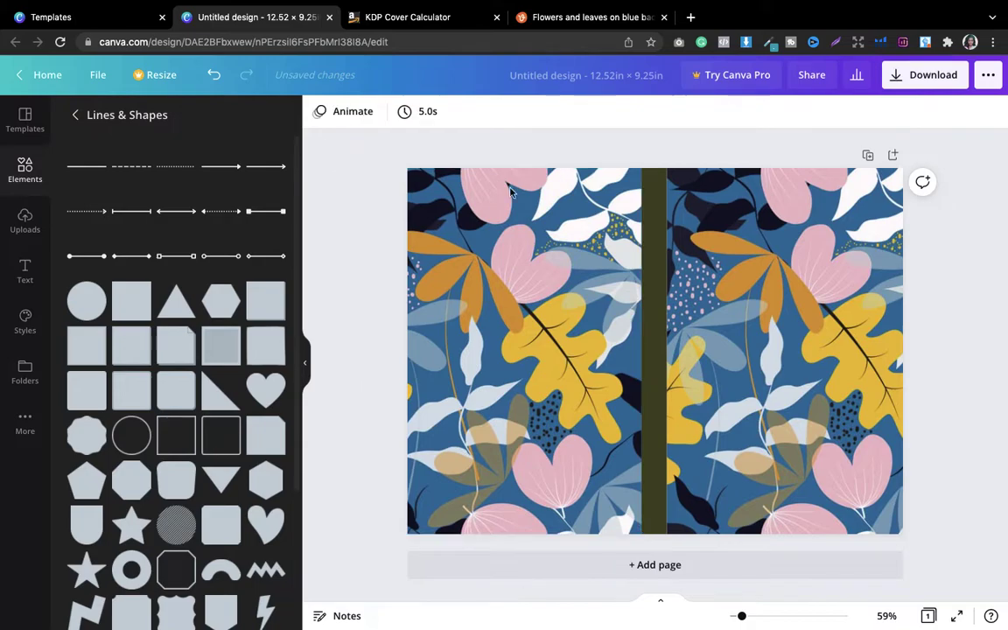
# Step: Extend the front cover pattern's inner edge across part of the spine and send the image backward behind the spine strip
pyautogui.click(717, 376)
pyautogui.moveTo(662, 532)
pyautogui.mouseDown()
pyautogui.moveTo(635, 549)
pyautogui.moveTo(662, 508)
pyautogui.moveTo(647, 523)
pyautogui.mouseUp()
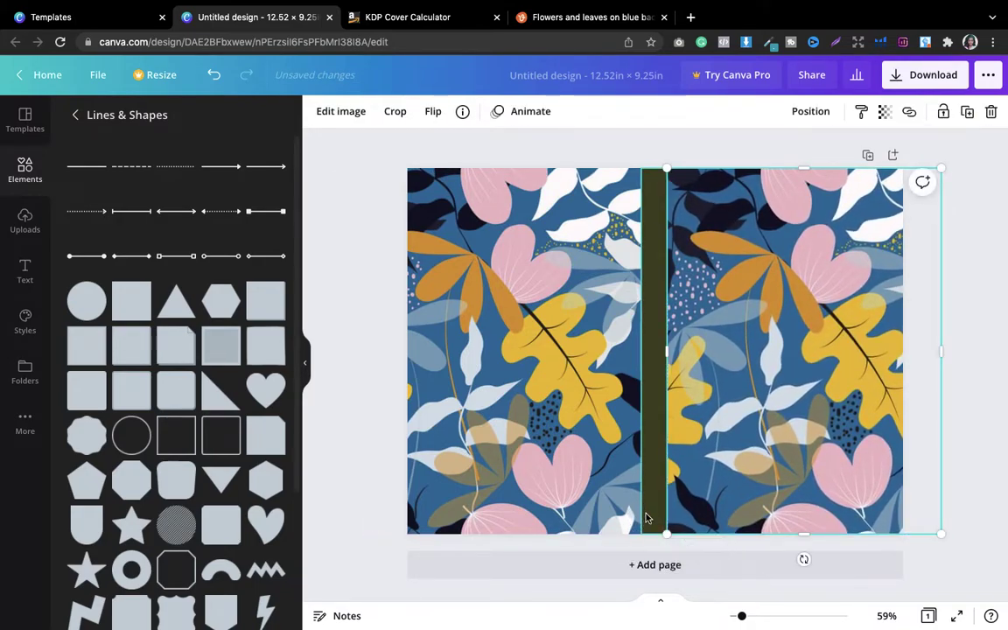
pyautogui.click(813, 112)
pyautogui.click(667, 123)
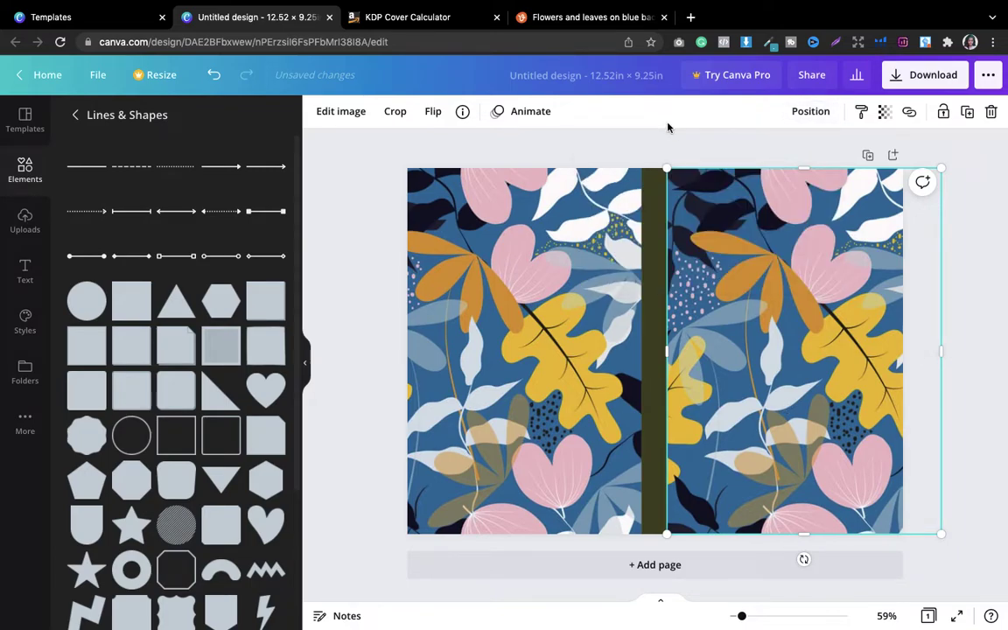
pyautogui.moveTo(680, 352); pyautogui.dragTo(668, 352)
pyautogui.click(684, 148)
pyautogui.click(744, 280)
pyautogui.moveTo(668, 353); pyautogui.dragTo(655, 351)
pyautogui.click(811, 111)
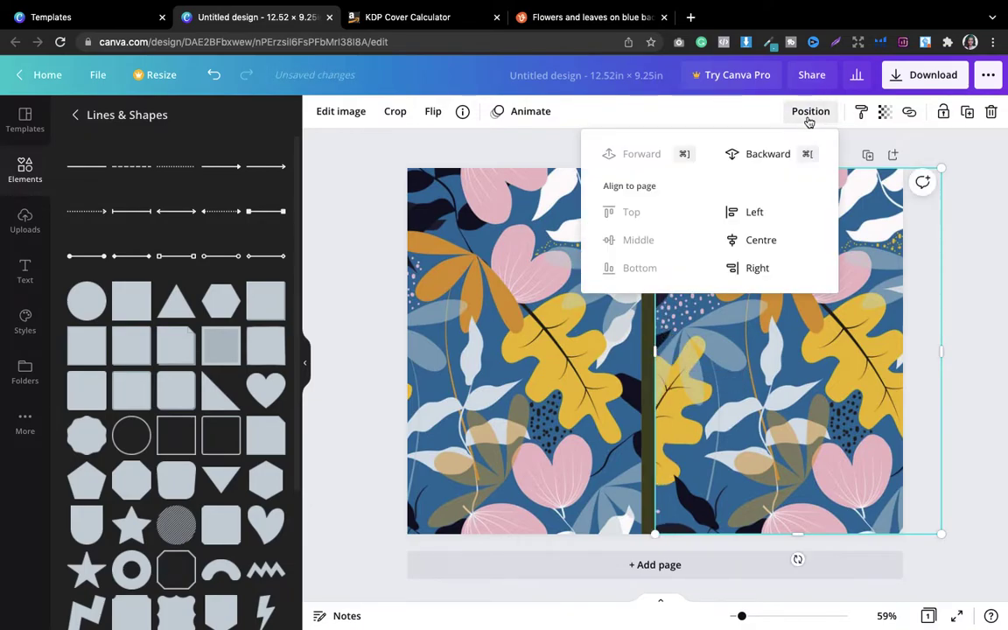
pyautogui.click(768, 158)
pyautogui.click(981, 320)
pyautogui.click(592, 295)
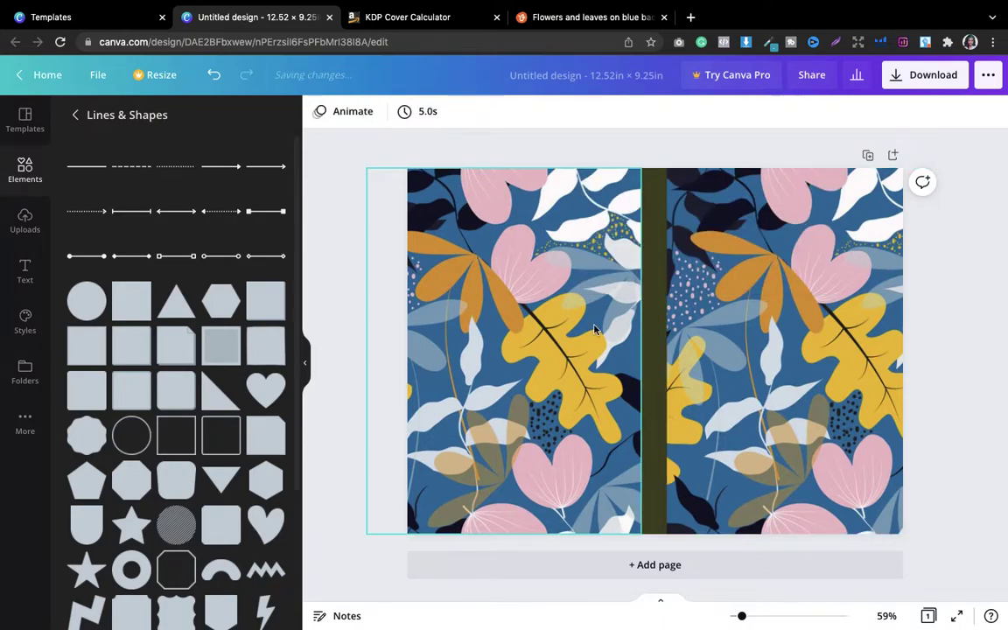
pyautogui.click(811, 270)
pyautogui.click(354, 262)
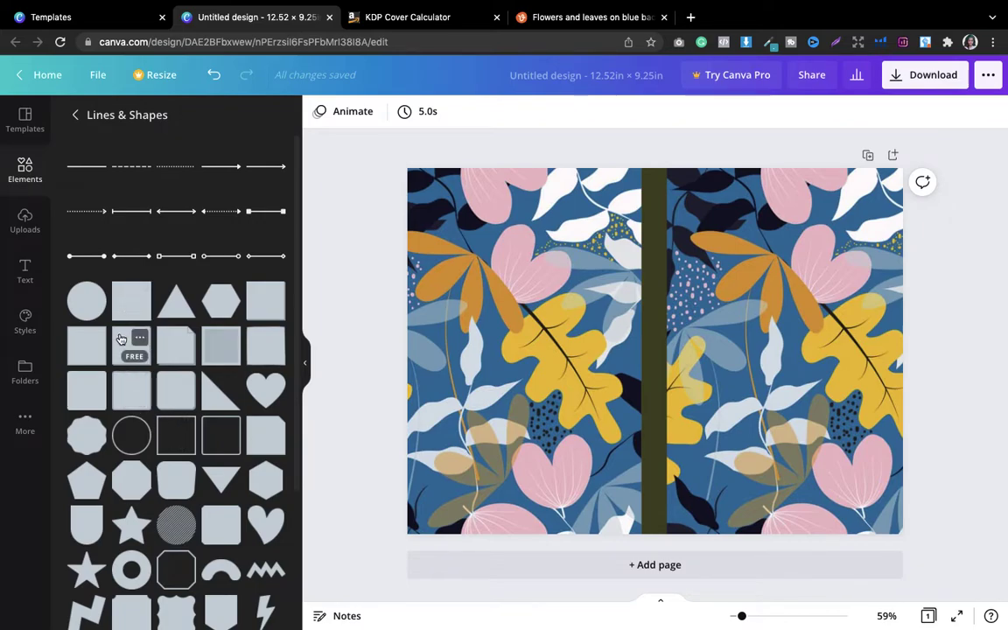
# Step: Add a hand-drawn bordered square, flatten it into a wide label, and place it on the upper part of the front cover
pyautogui.click(256, 347)
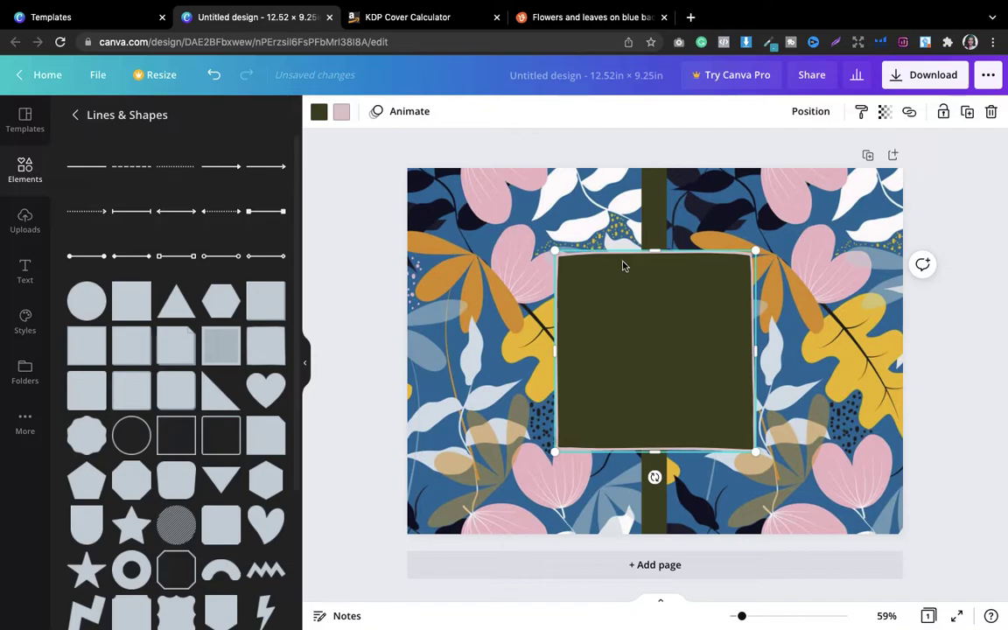
pyautogui.moveTo(649, 251); pyautogui.dragTo(648, 385)
pyautogui.moveTo(719, 394); pyautogui.dragTo(778, 272)
pyautogui.click(967, 285)
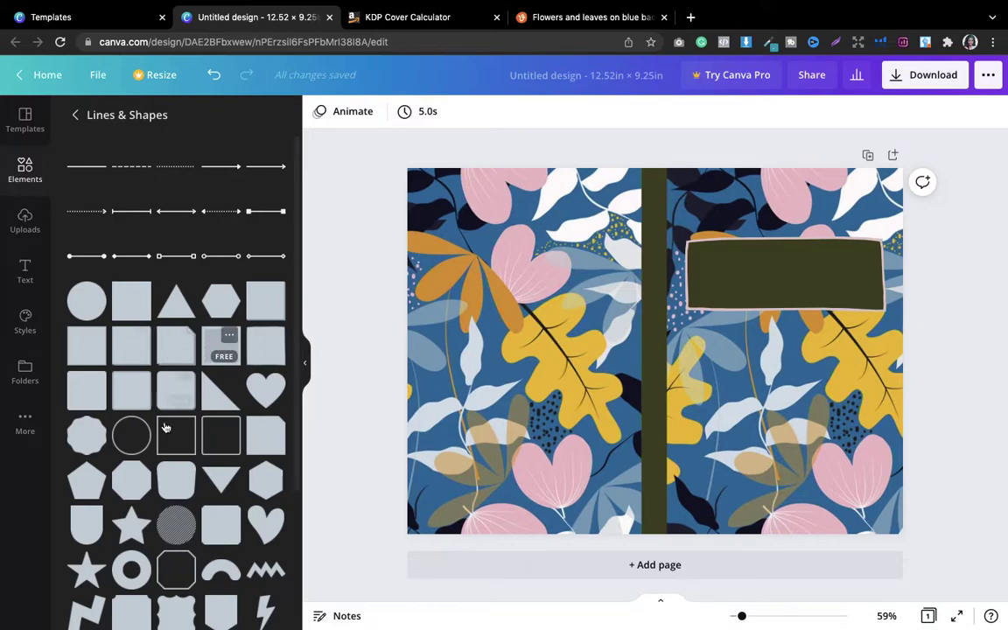
# Step: Fill the front cover label with the blue from the pattern's photo colours, after trying black and light grey
pyautogui.click(748, 280)
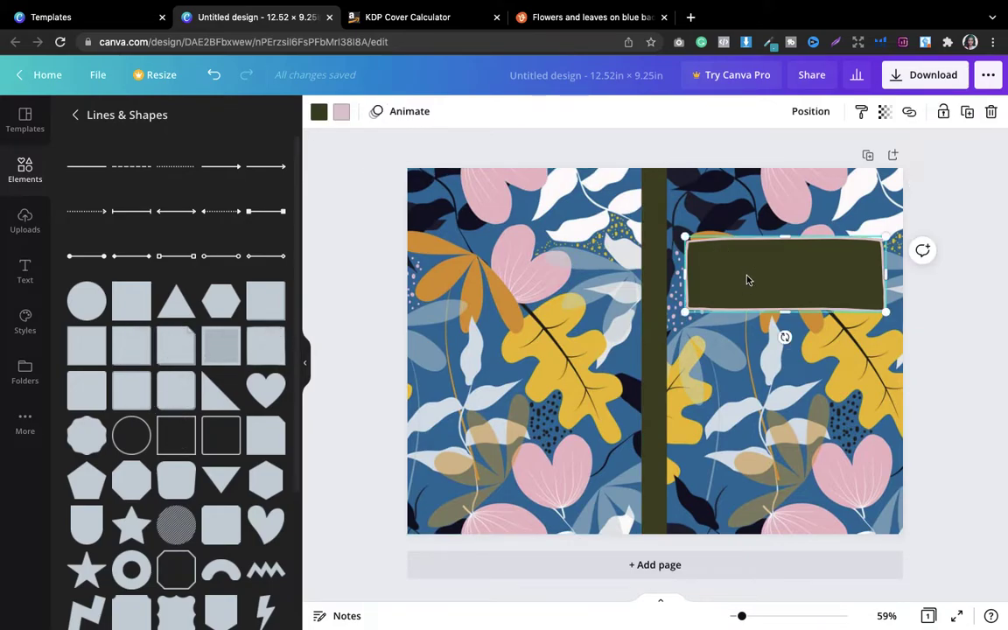
pyautogui.click(318, 112)
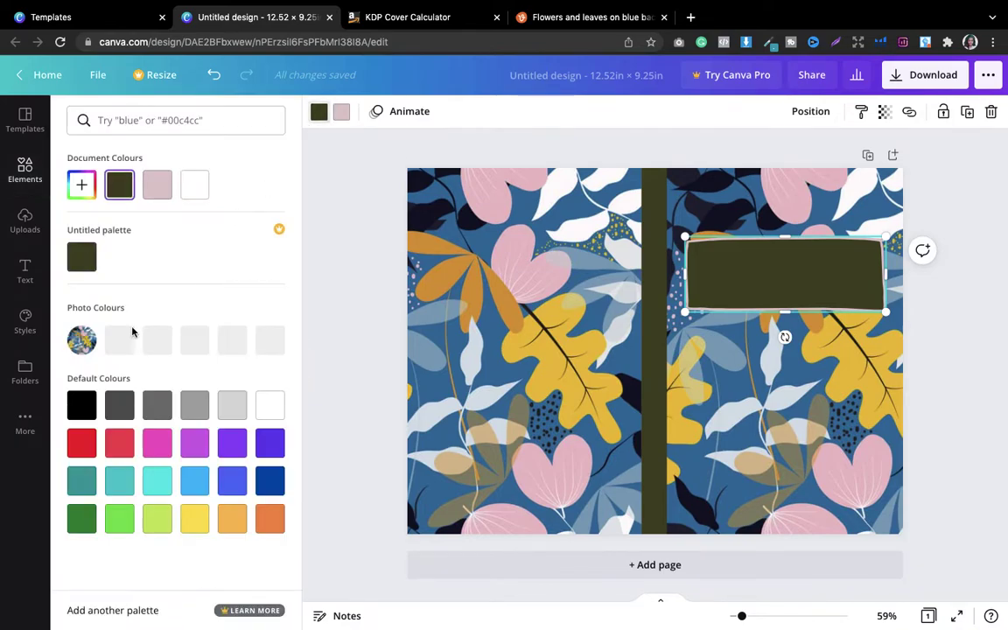
pyautogui.click(82, 404)
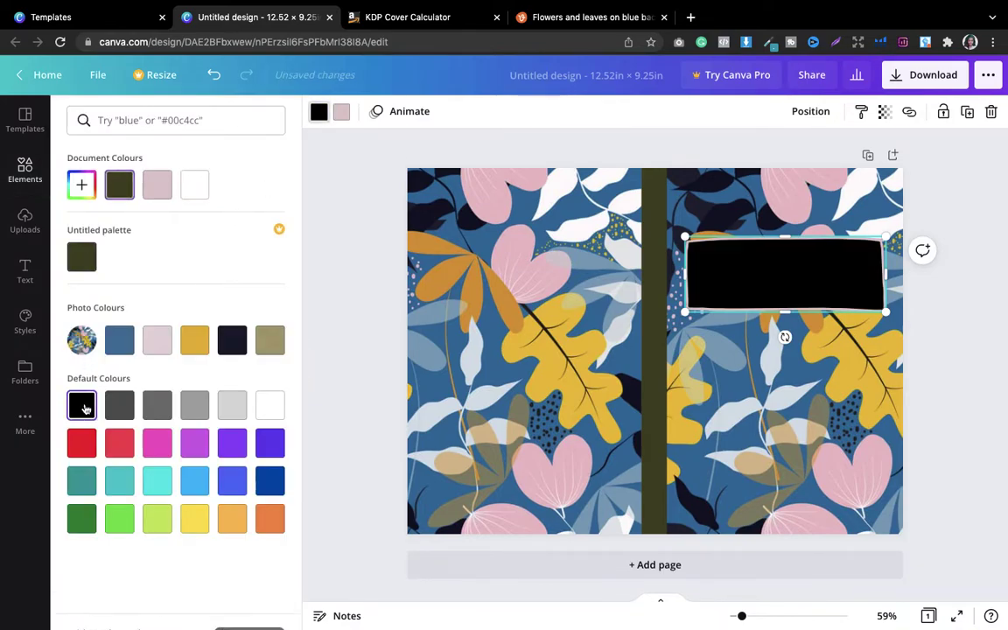
pyautogui.click(232, 407)
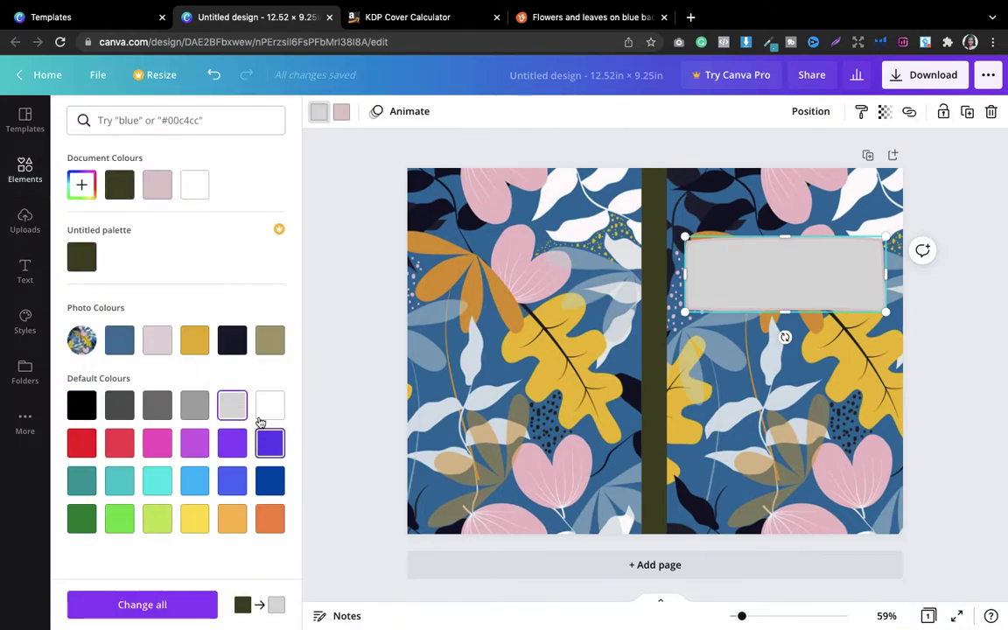
pyautogui.click(120, 341)
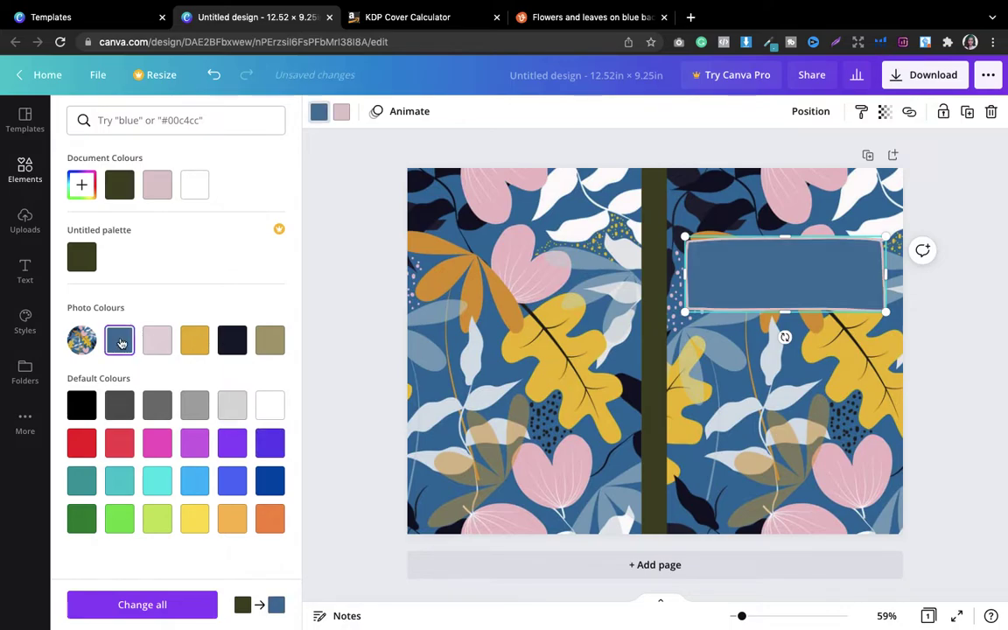
pyautogui.click(329, 257)
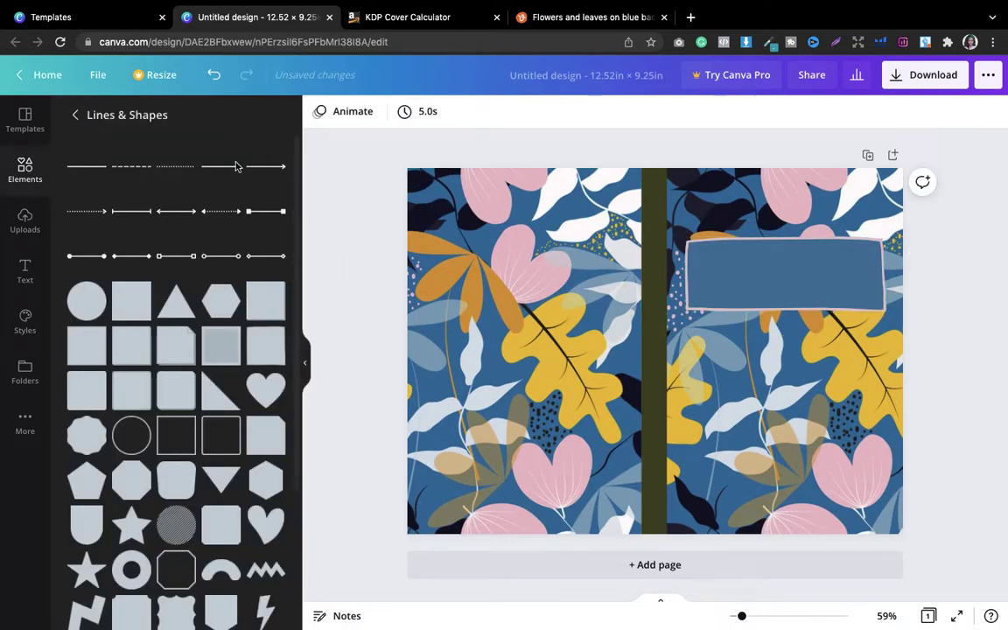
# Step: Add a heading to the page and replace its text with "NOTEBOOK"
pyautogui.click(25, 270)
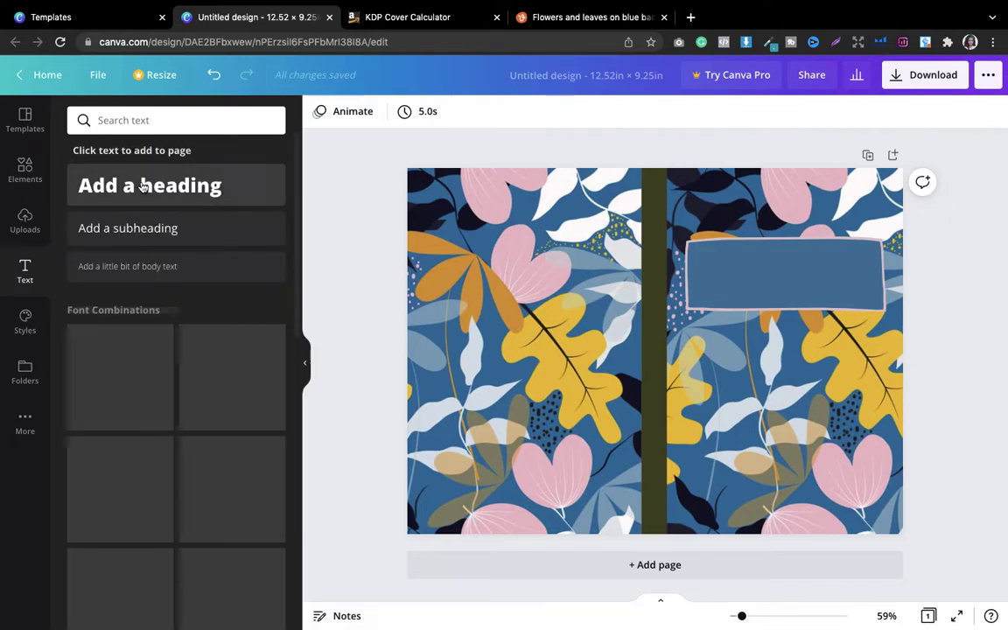
pyautogui.click(142, 186)
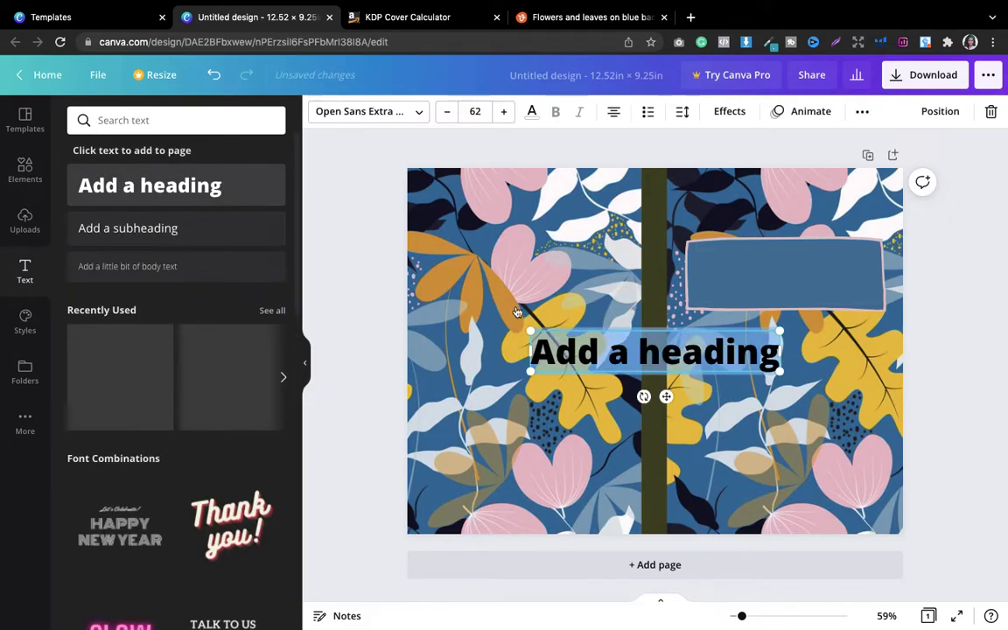
pyautogui.doubleClick(621, 351)
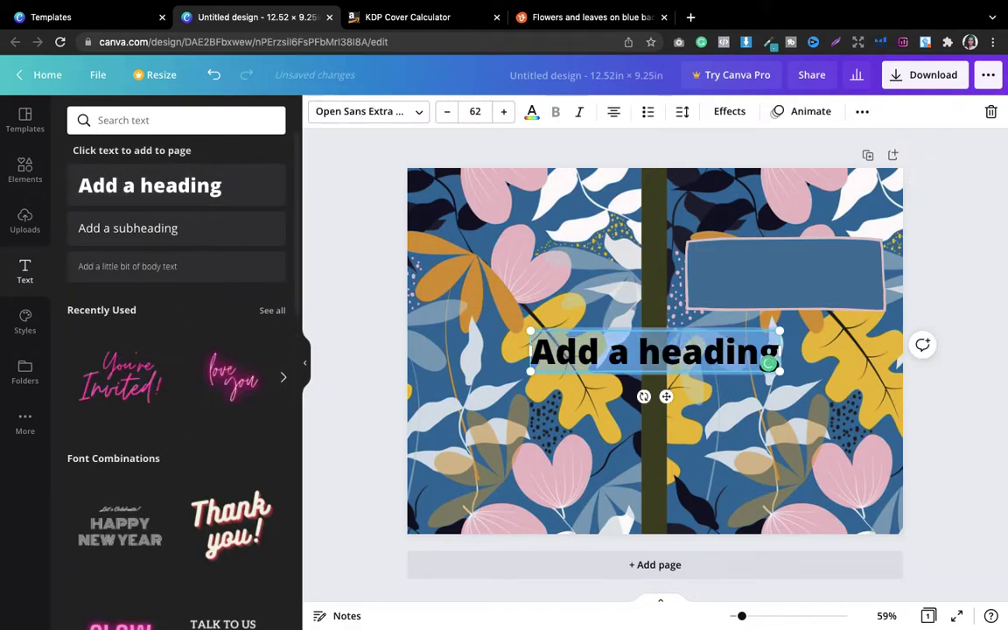
pyautogui.press('BackSpace')
pyautogui.write('NOTEB')
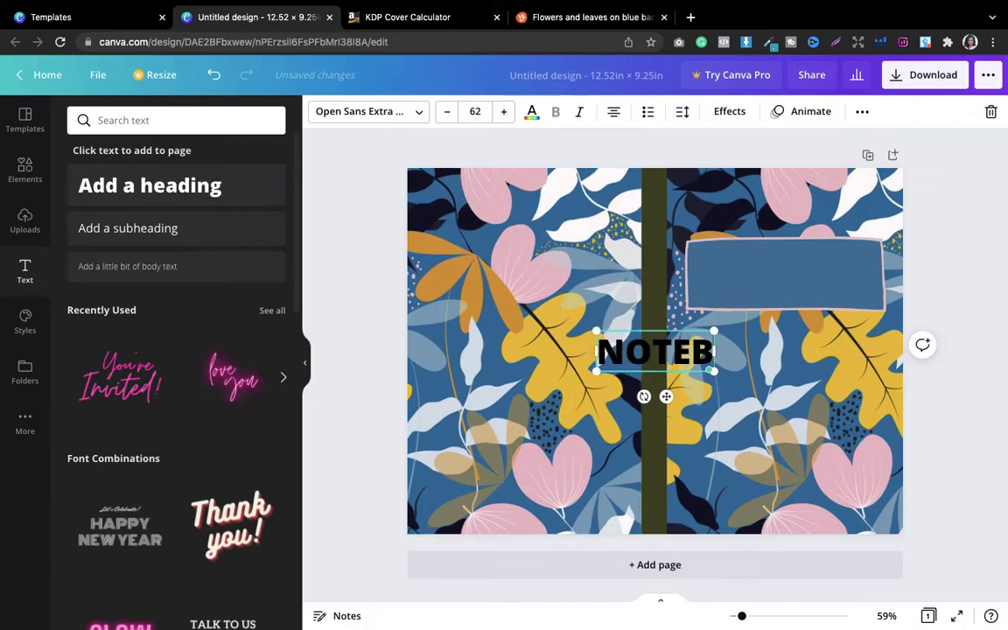
pyautogui.write('OOK')
pyautogui.click(995, 275)
# Step: Fit the NOTEBOOK heading inside the blue label at font size 59.4 and set its font to Telegraf Bold
pyautogui.moveTo(688, 351); pyautogui.dragTo(822, 274)
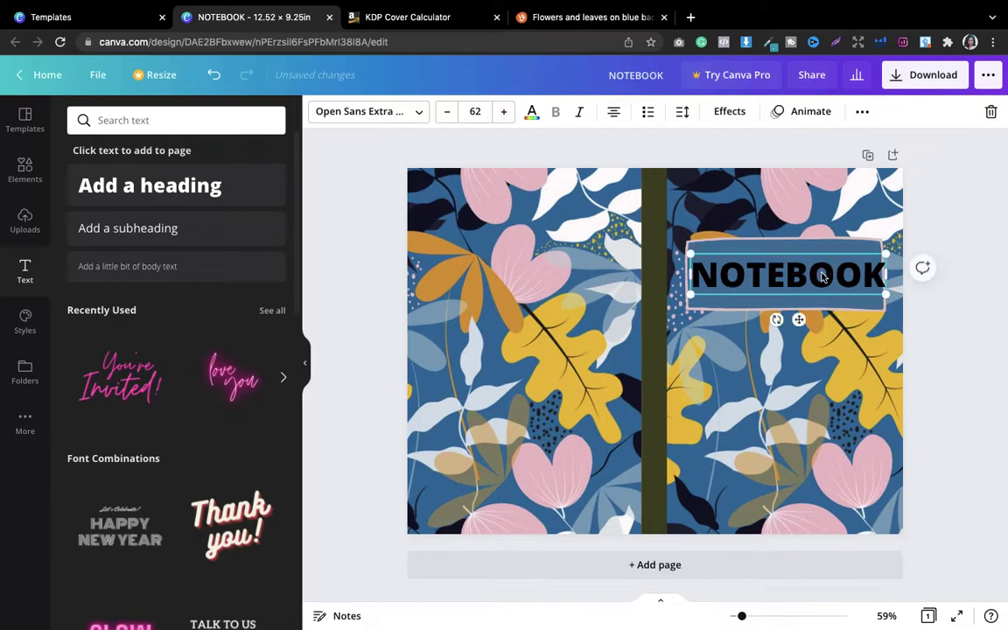
pyautogui.moveTo(884, 238)
pyautogui.mouseDown()
pyautogui.moveTo(871, 248)
pyautogui.moveTo(879, 252)
pyautogui.mouseUp()
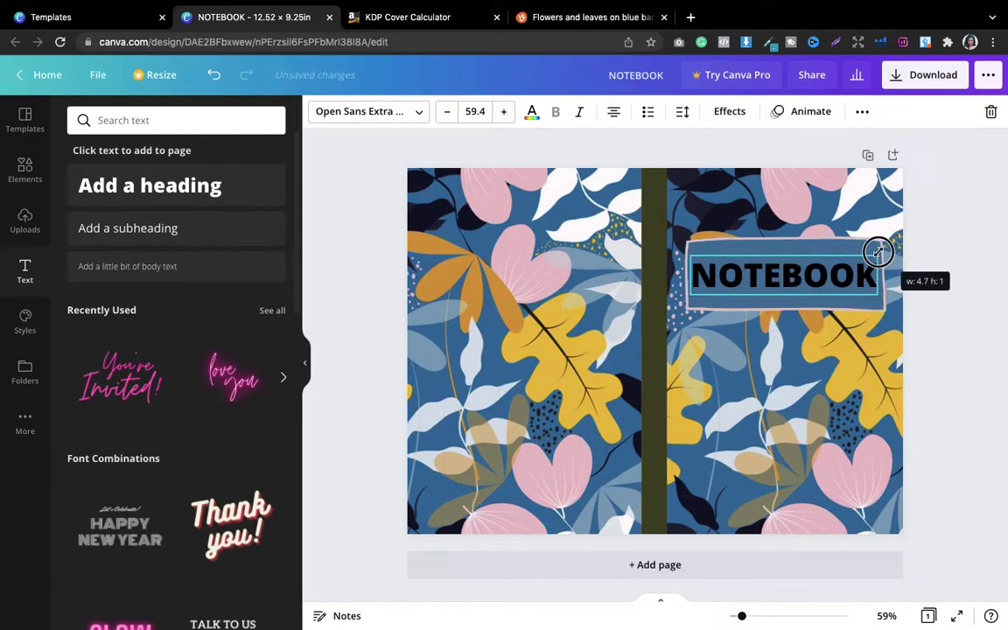
pyautogui.click(384, 116)
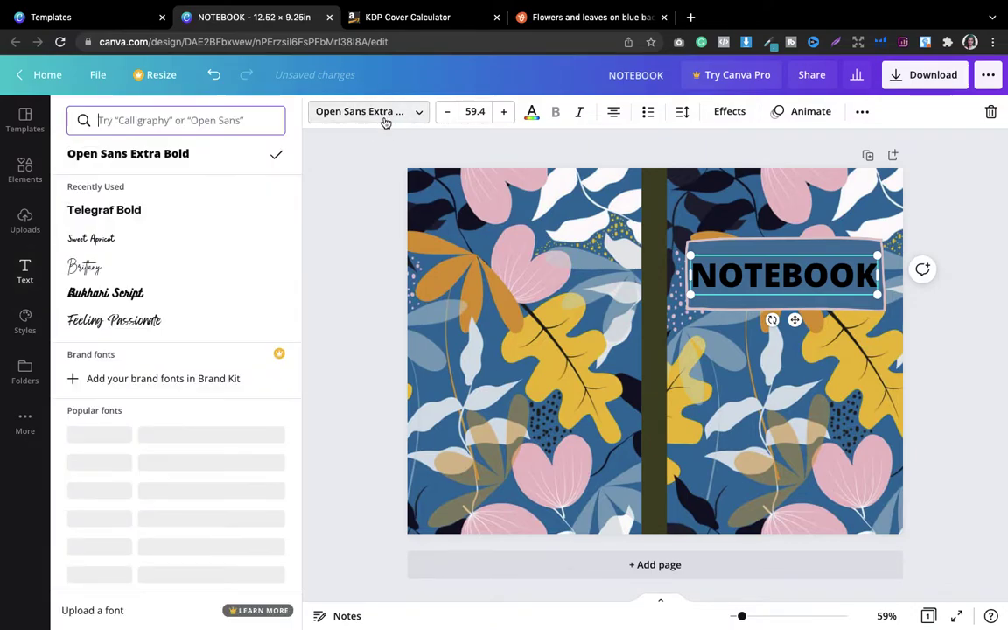
pyautogui.click(128, 212)
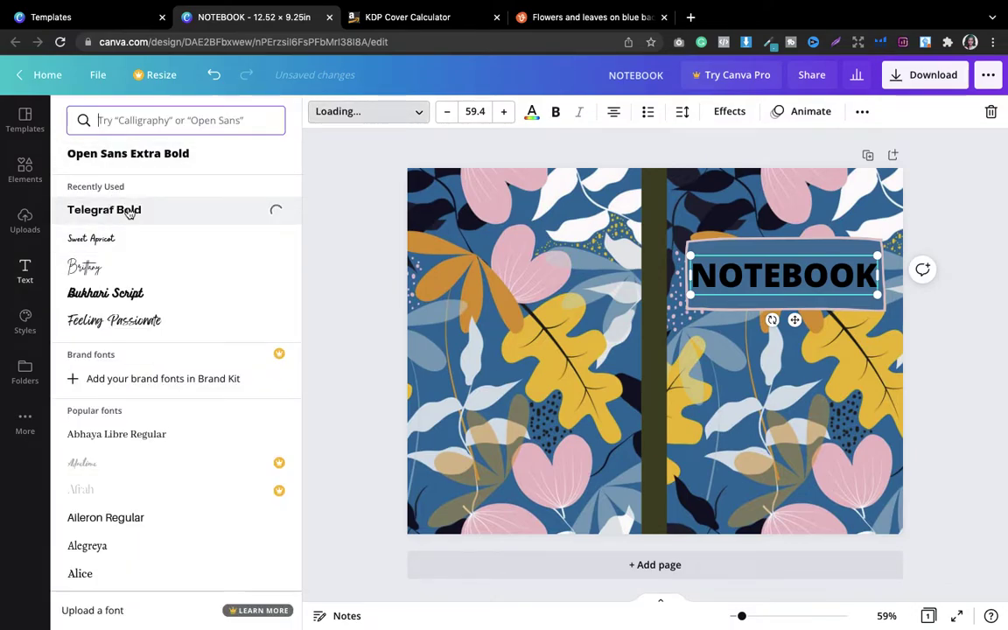
# Step: Review the spine dimensions on the KDP Cover Calculator page and return to the notebook cover design
pyautogui.click(957, 191)
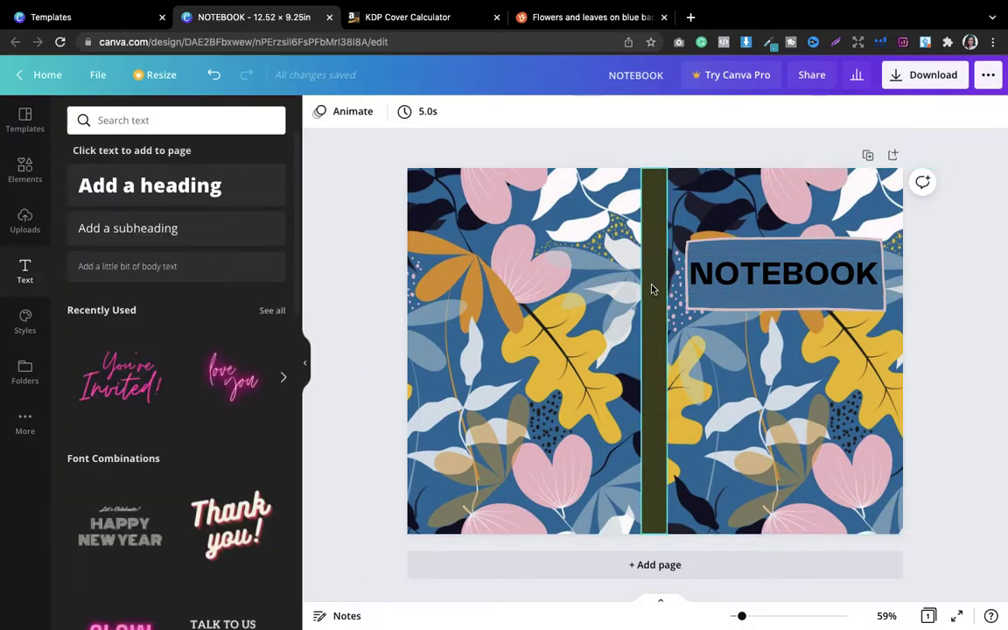
pyautogui.click(405, 17)
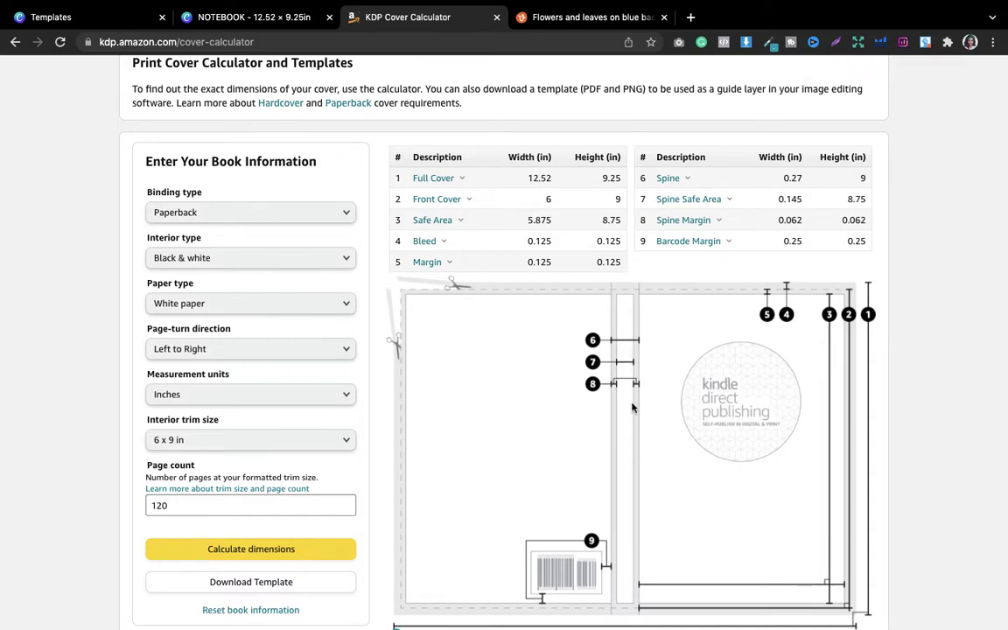
pyautogui.moveTo(250, 11)
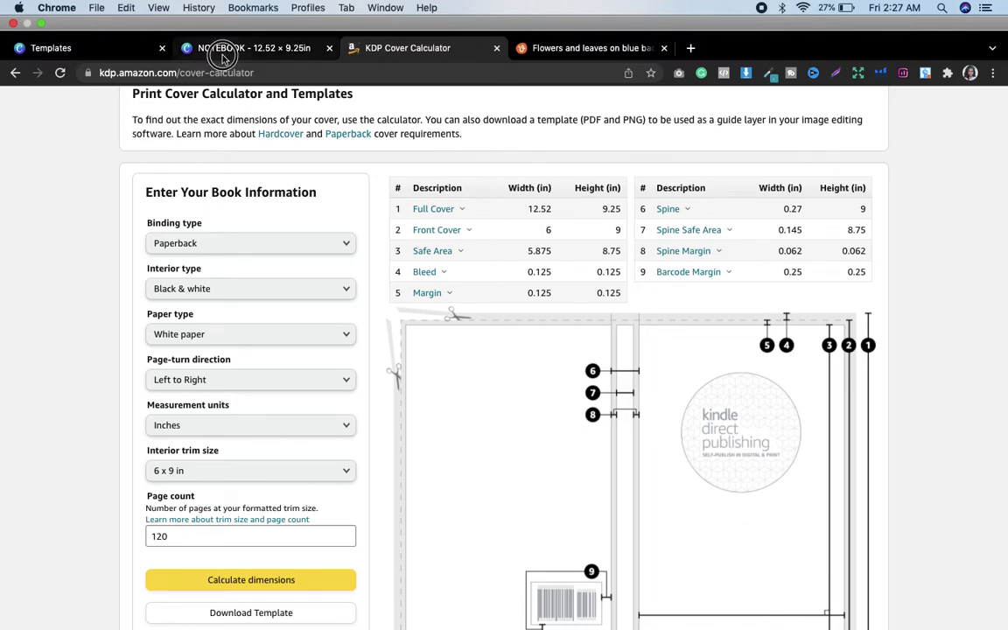
pyautogui.click(252, 48)
pyautogui.click(764, 272)
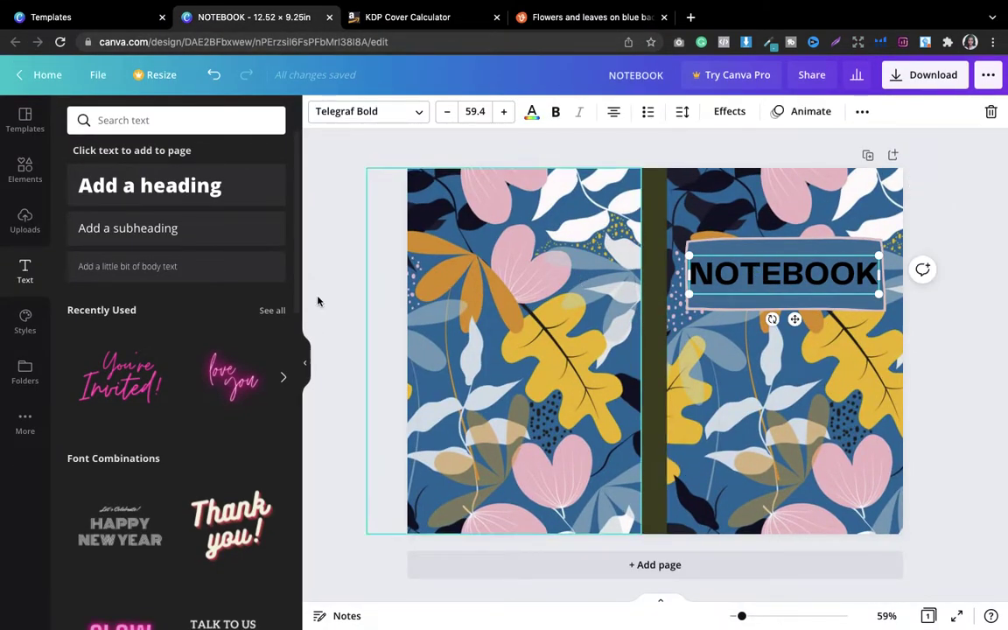
# Step: Lay the uploaded KDP cover template over the whole page as a check and remove it
pyautogui.click(29, 229)
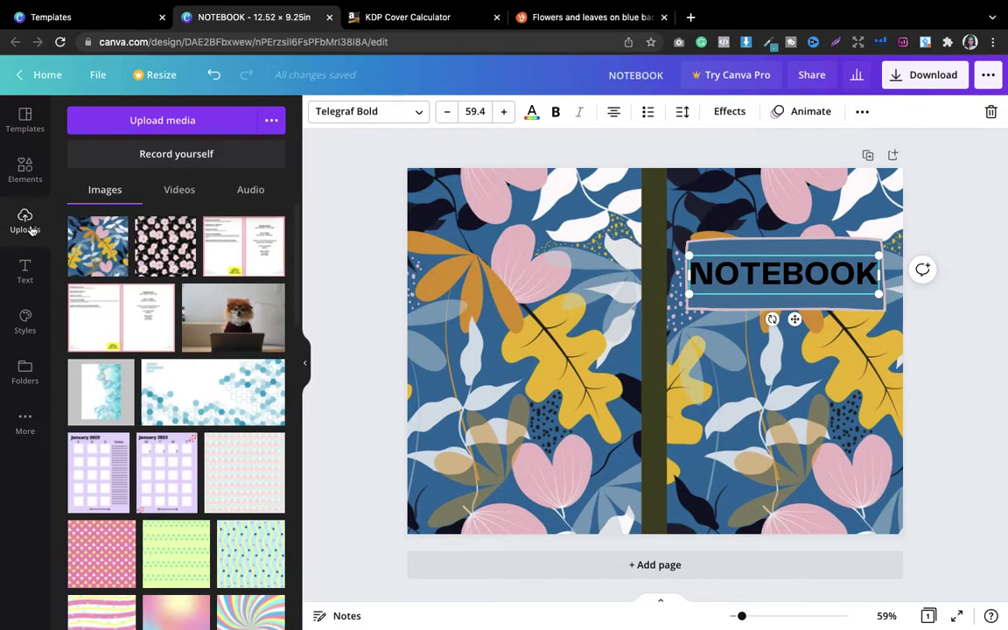
pyautogui.click(221, 252)
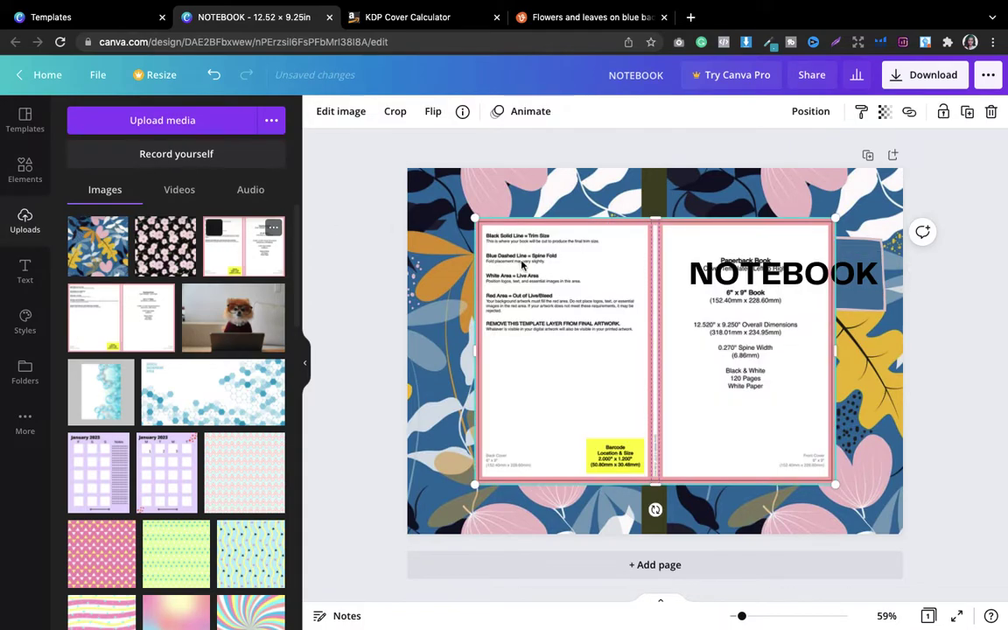
pyautogui.moveTo(578, 333); pyautogui.dragTo(512, 282)
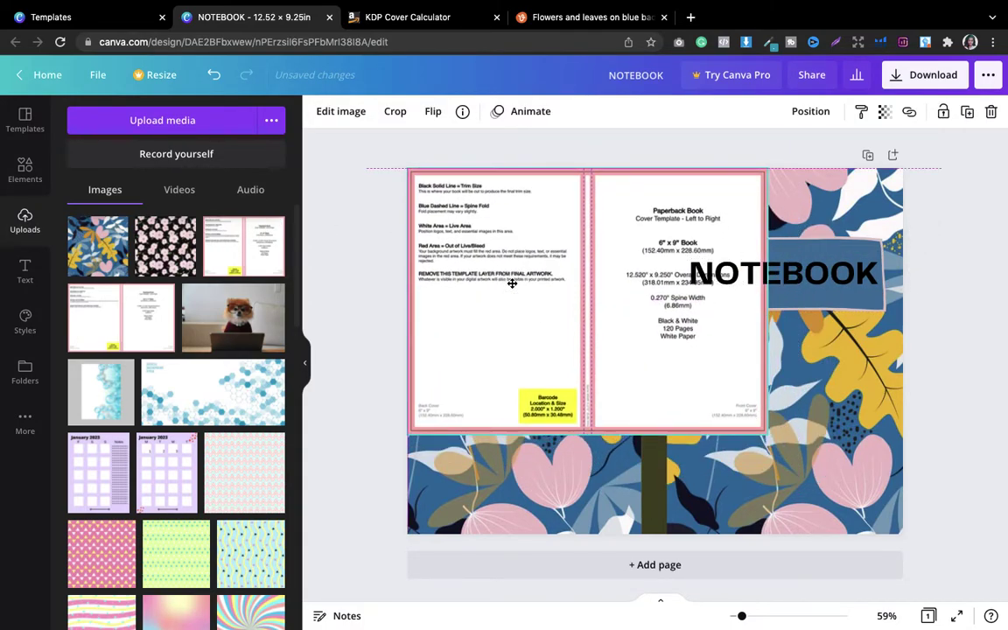
pyautogui.moveTo(772, 437); pyautogui.dragTo(932, 506)
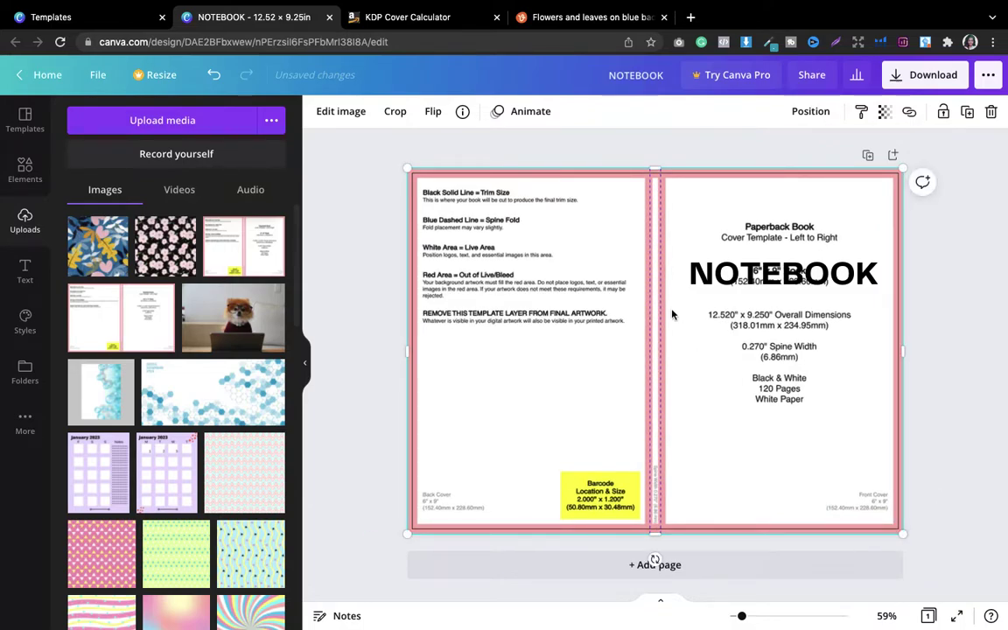
pyautogui.press('Delete')
# Step: Duplicate the NOTEBOOK heading and place the copy on the back cover, shrunk to about font size 22.2
pyautogui.click(735, 269)
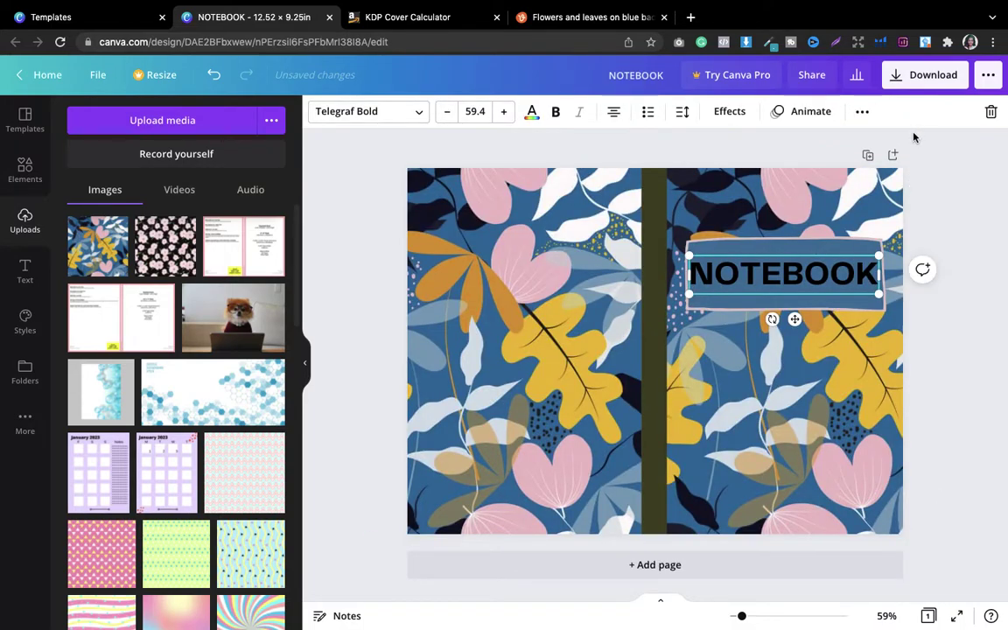
pyautogui.click(861, 112)
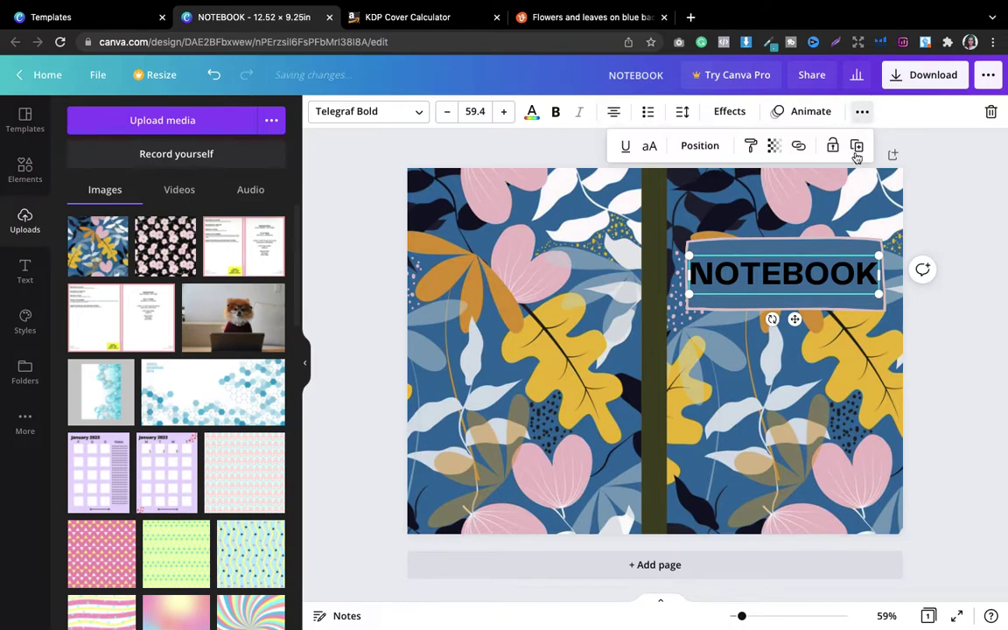
pyautogui.click(856, 147)
pyautogui.moveTo(814, 278); pyautogui.dragTo(586, 338)
pyautogui.moveTo(660, 318); pyautogui.dragTo(536, 328)
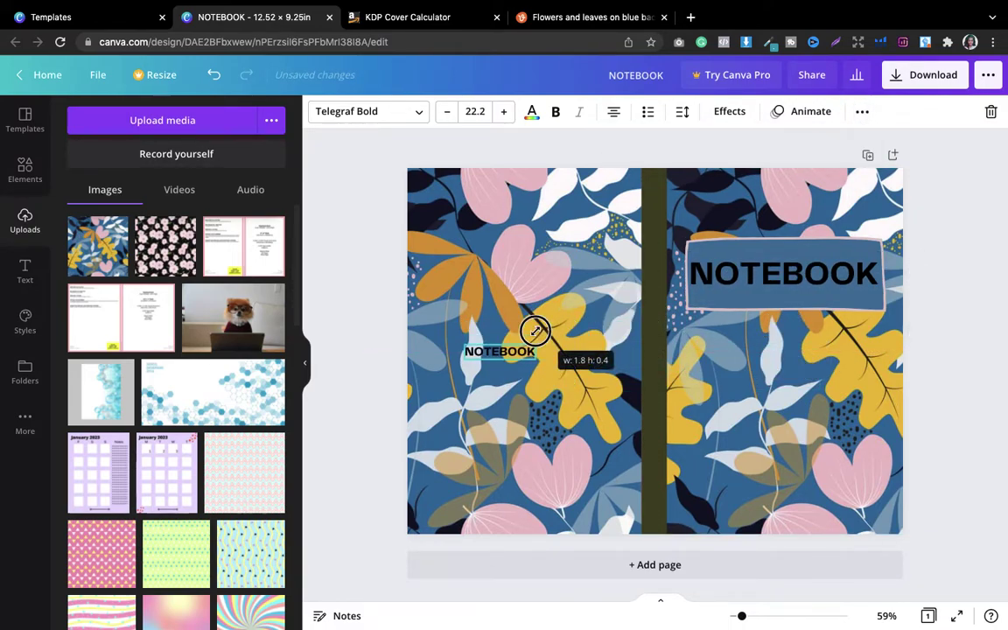
# Step: Add the uploaded KDP cover template and stretch it over the whole page as a guide for the spine text
pyautogui.click(577, 216)
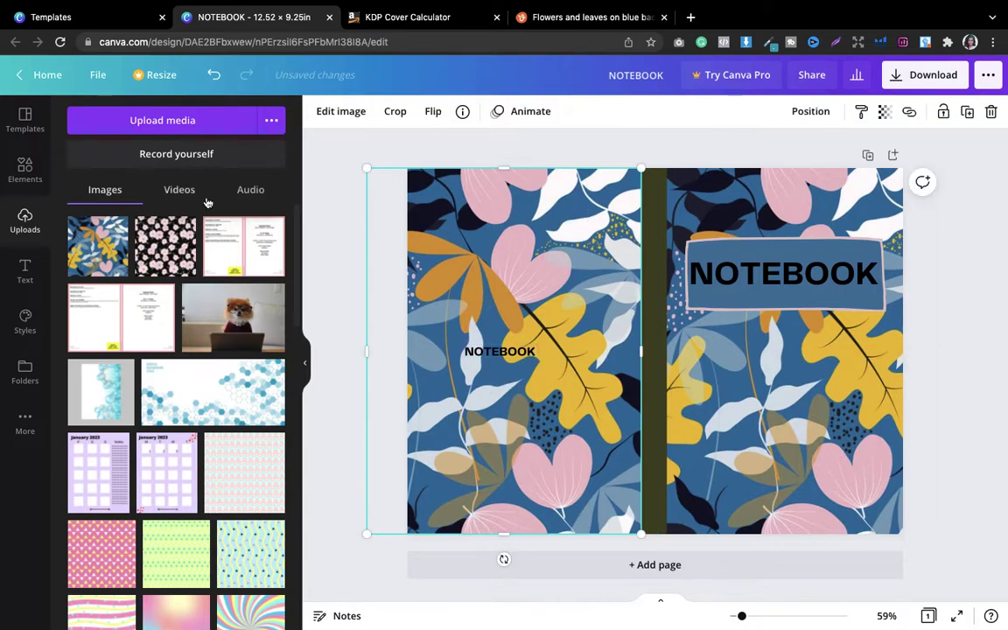
pyautogui.click(243, 245)
pyautogui.moveTo(470, 219); pyautogui.dragTo(407, 168)
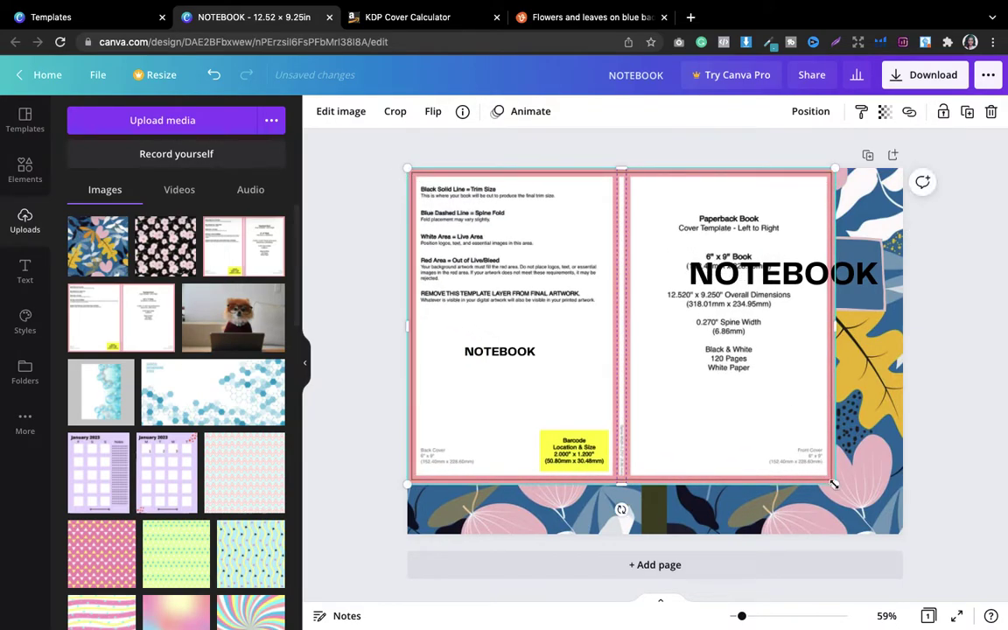
pyautogui.moveTo(836, 486); pyautogui.dragTo(910, 530)
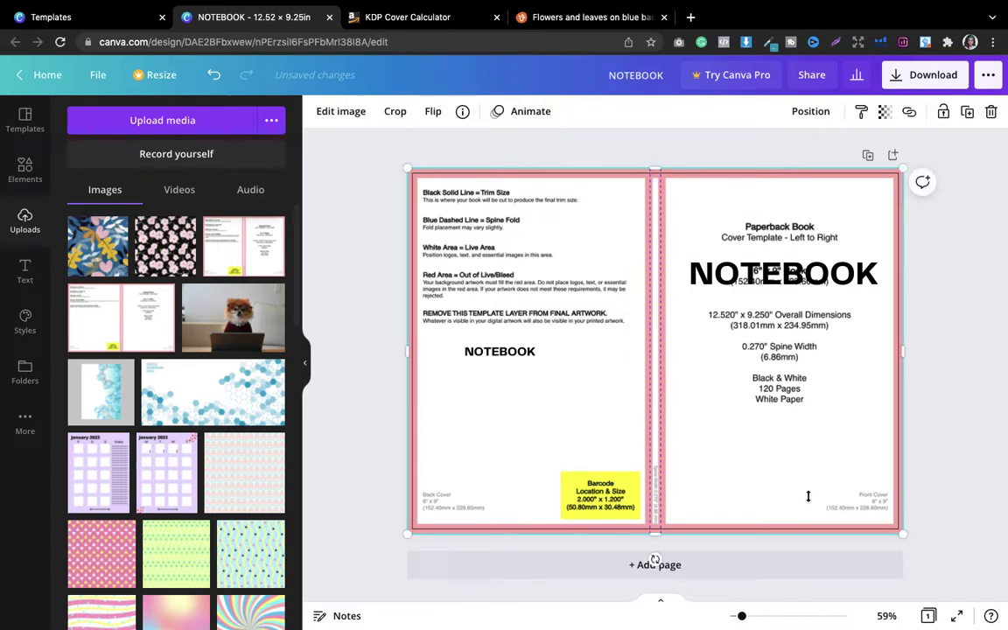
# Step: Shrink the NOTEBOOK copy on the back cover further and rotate it 90 degrees clockwise
pyautogui.click(511, 352)
pyautogui.moveTo(534, 358); pyautogui.dragTo(503, 355)
pyautogui.moveTo(470, 388); pyautogui.dragTo(414, 335)
pyautogui.click(531, 359)
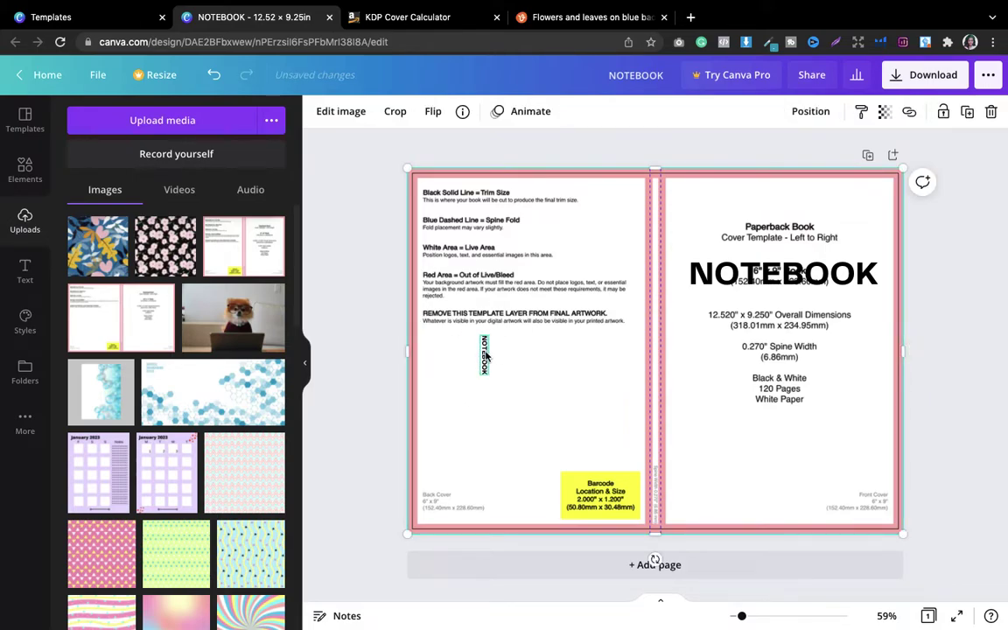
# Step: Move the vertical NOTEBOOK text onto the template's spine and fit it between the spine margins at font size 9.2
pyautogui.moveTo(484, 352); pyautogui.dragTo(641, 347)
pyautogui.moveTo(656, 338)
pyautogui.mouseDown()
pyautogui.moveTo(657, 320)
pyautogui.moveTo(658, 338)
pyautogui.mouseUp()
pyautogui.click(605, 380)
pyautogui.click(657, 337)
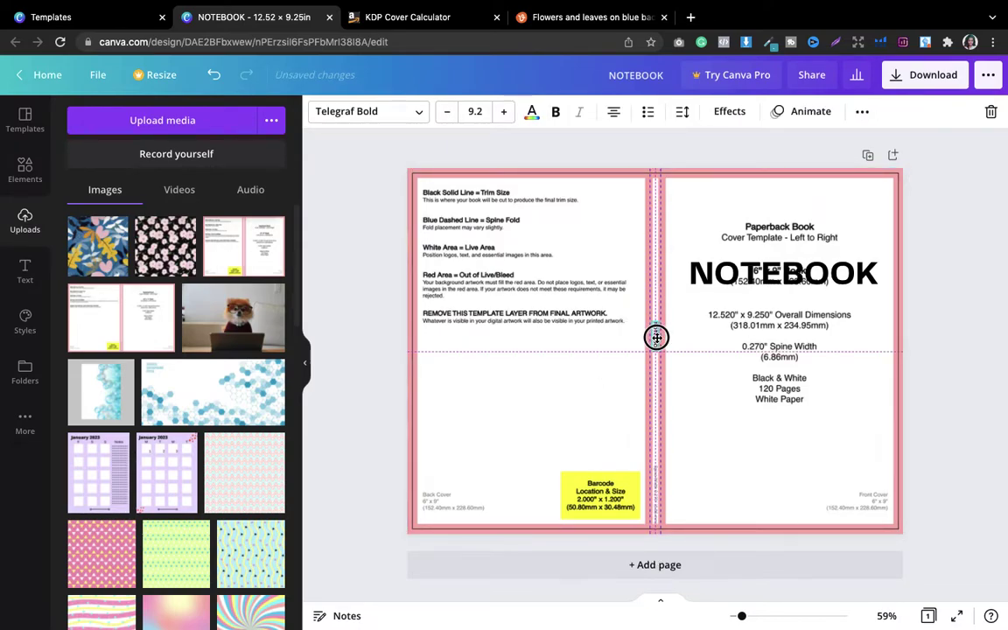
pyautogui.click(1007, 291)
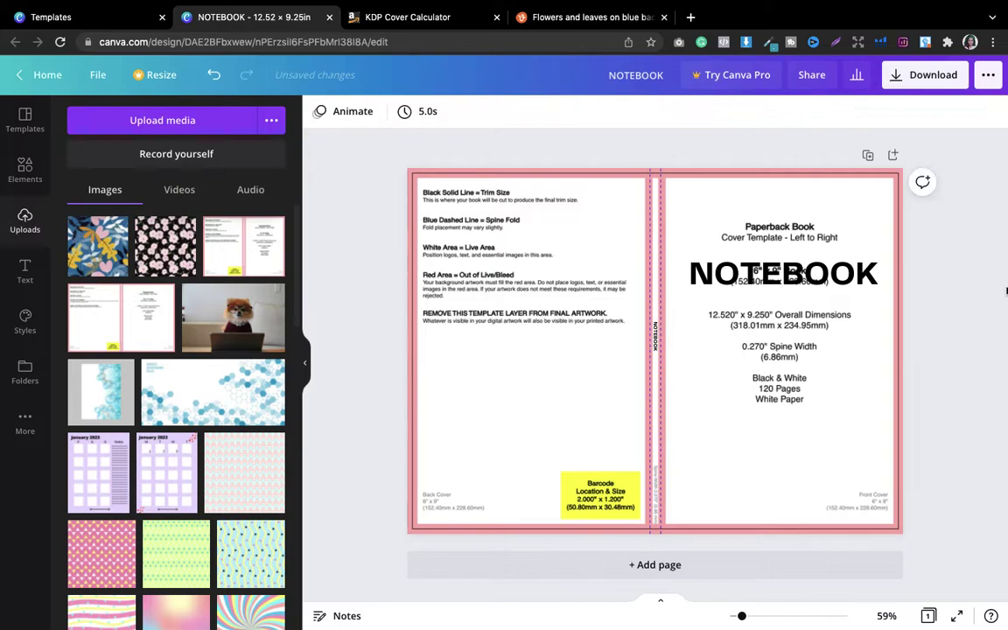
# Step: Delete the template overlay and fill the spine strip with the front label's blue from the document colours
pyautogui.click(711, 201)
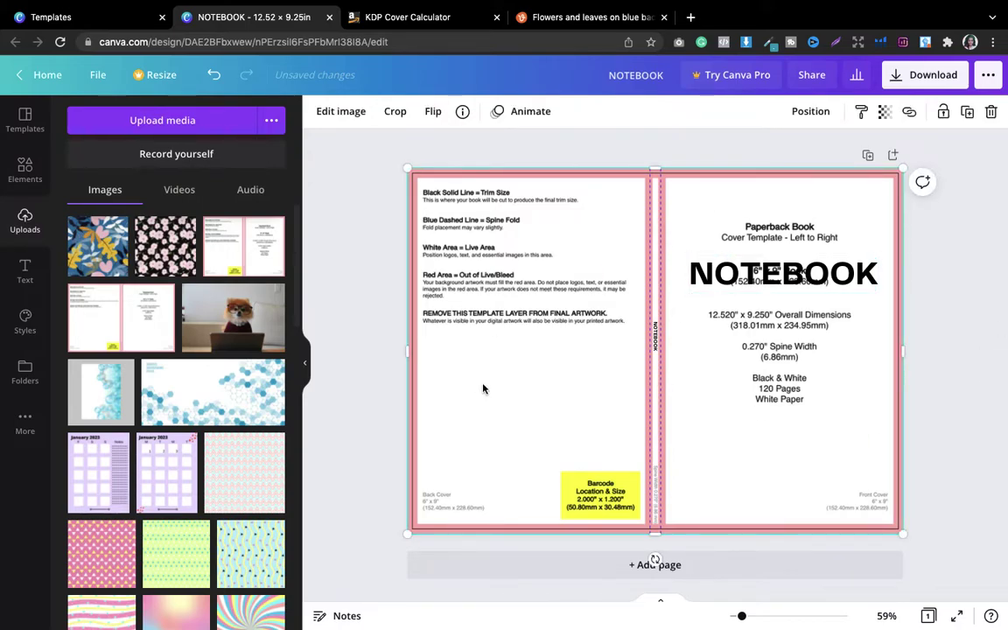
pyautogui.press('Delete')
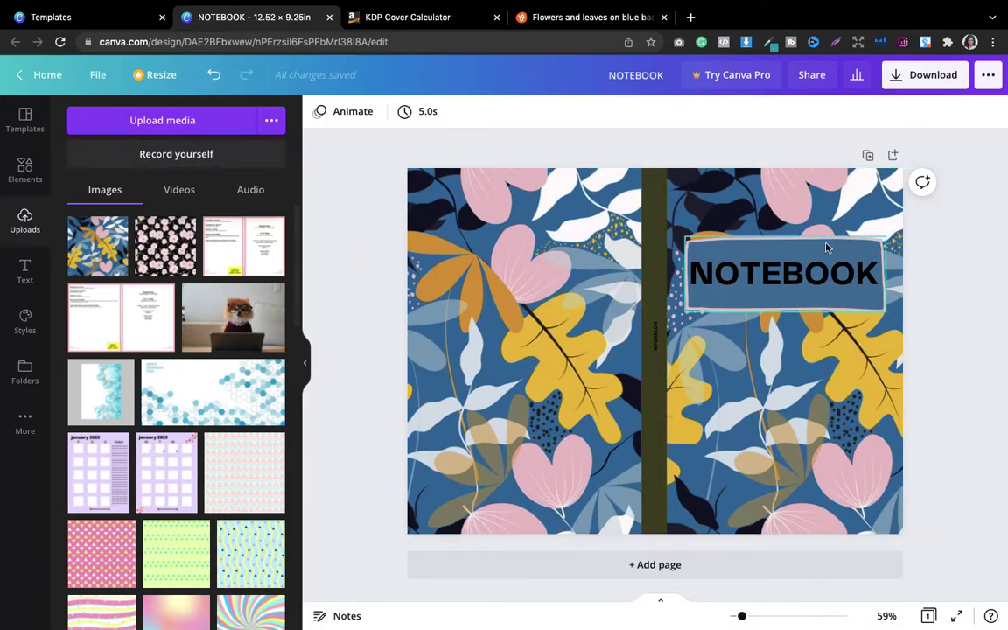
pyautogui.click(648, 201)
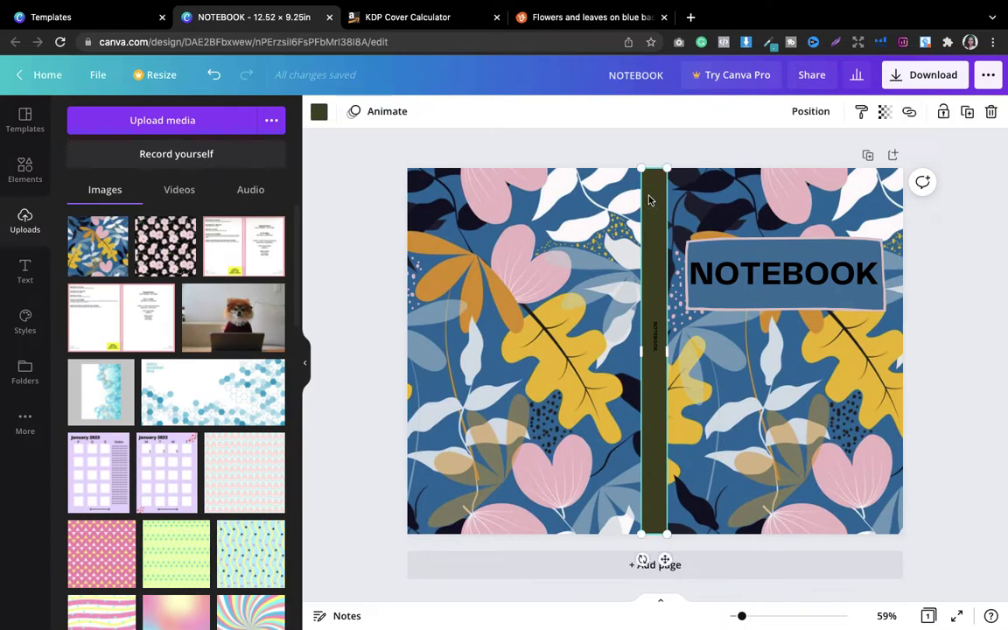
pyautogui.click(318, 112)
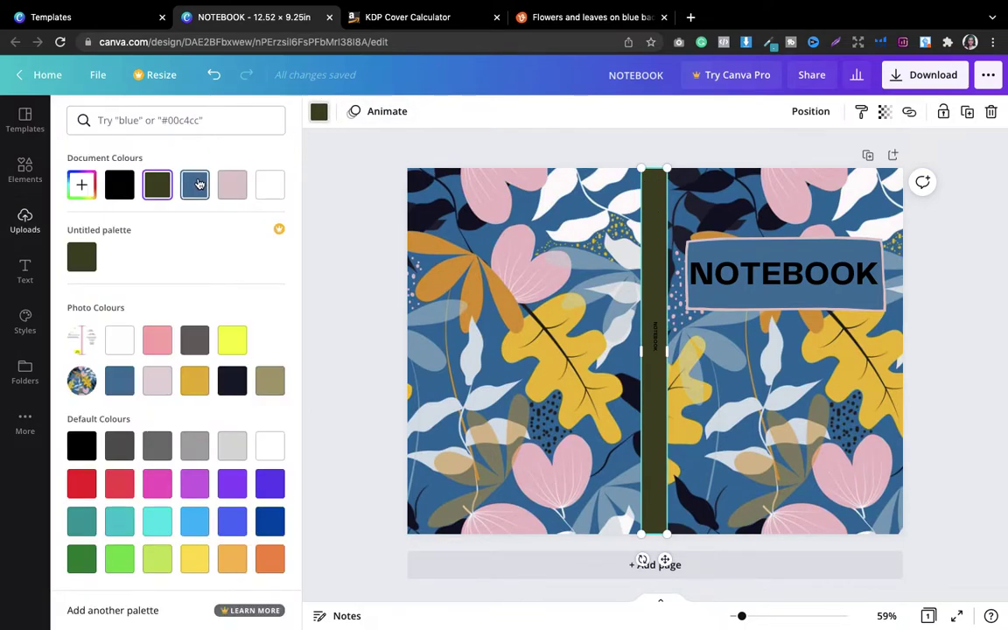
pyautogui.click(195, 183)
pyautogui.click(359, 194)
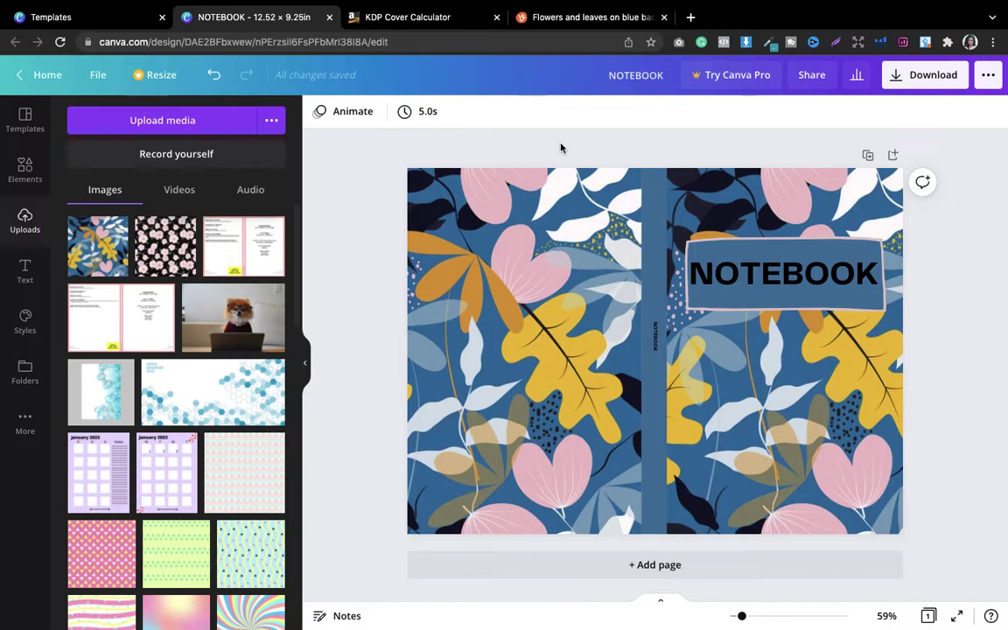
# Step: Review the cover and bleed dimensions on the KDP Cover Calculator page and return to the cover design
pyautogui.click(25, 179)
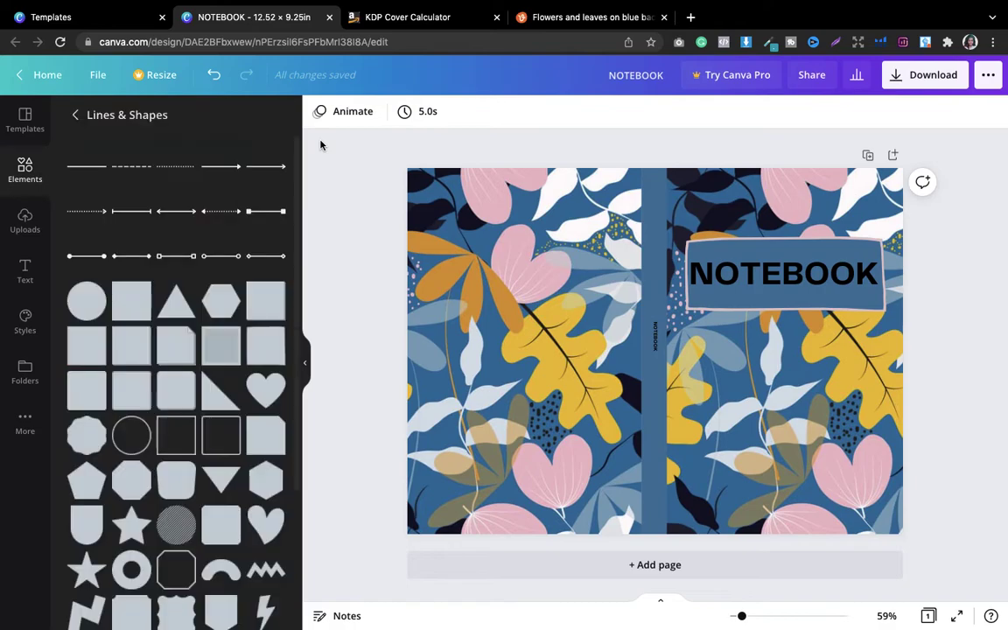
pyautogui.click(378, 18)
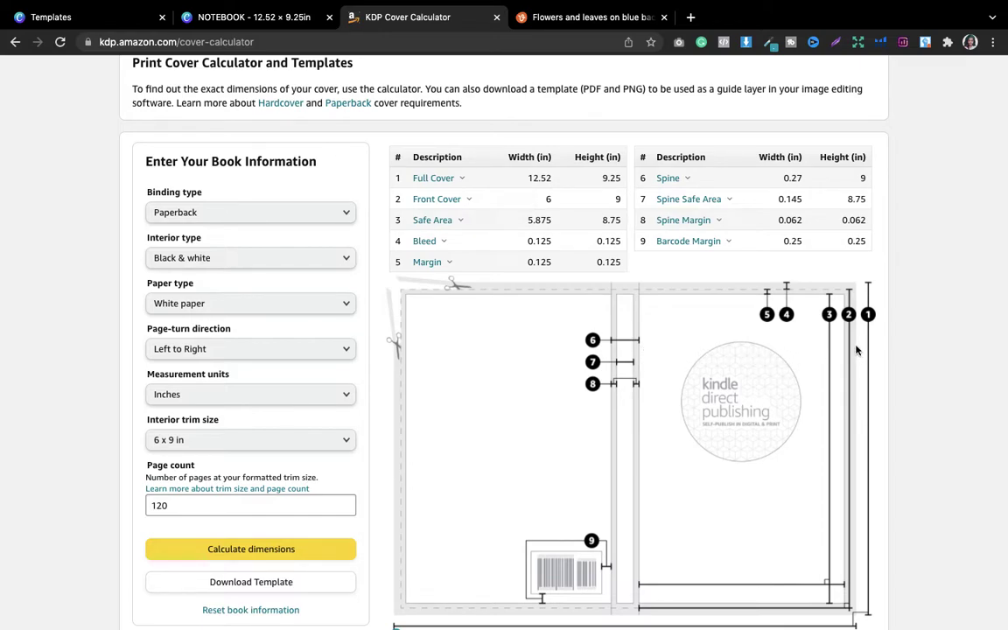
pyautogui.moveTo(429, 245)
pyautogui.click(205, 26)
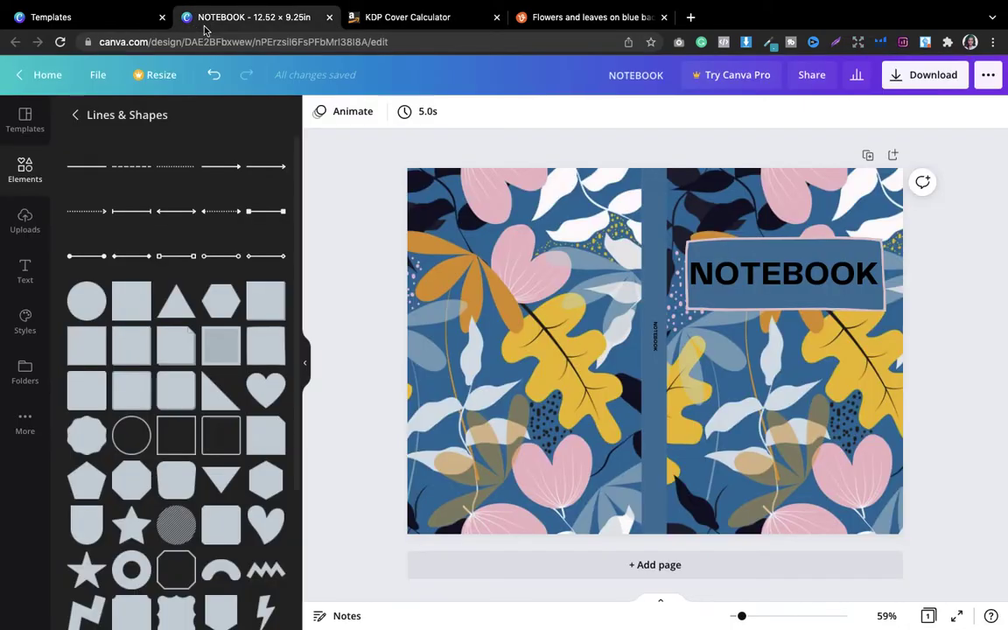
# Step: Leave the cover design and open the custom size settings for a new design from the Canva templates page
pyautogui.click(41, 75)
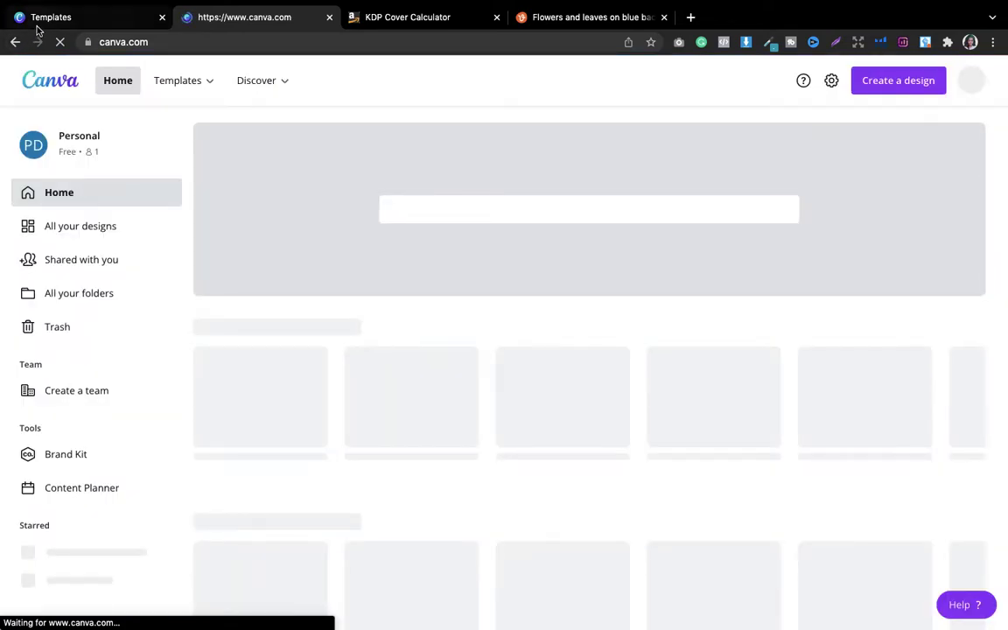
pyautogui.click(28, 19)
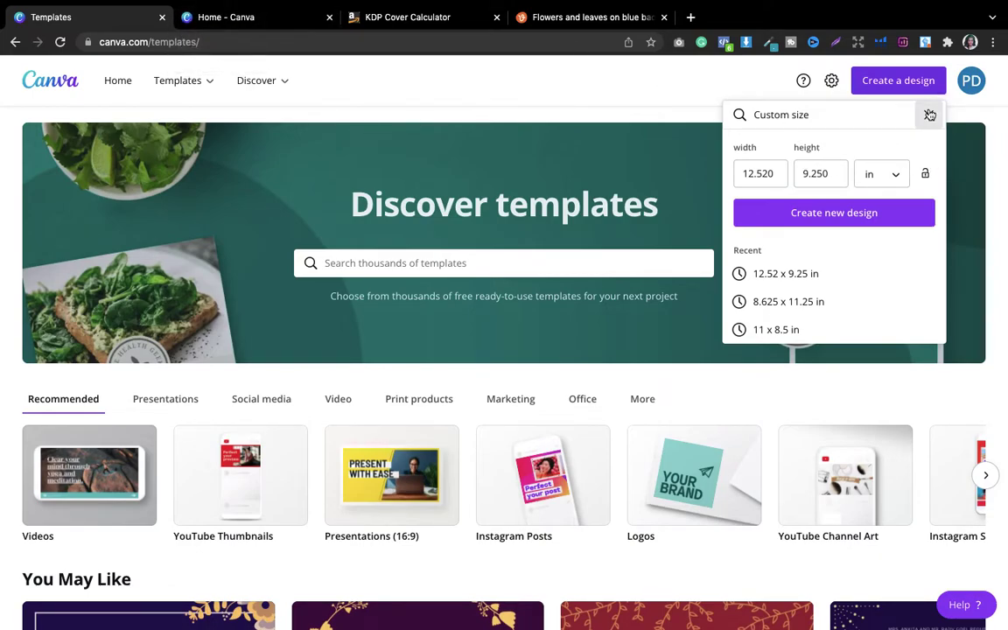
pyautogui.click(930, 115)
pyautogui.click(754, 151)
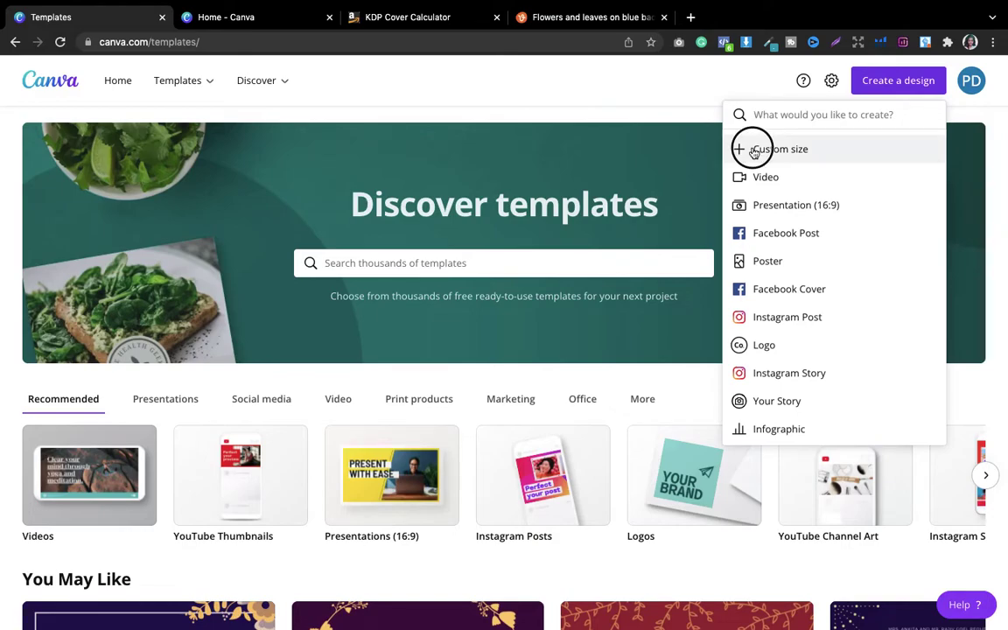
# Step: Create a new custom design 6.125 in wide and 9.25 in high, and close the extra Canva home tab
pyautogui.press('BackSpace')
pyautogui.press('BackSpace')
pyautogui.press('BackSpace')
pyautogui.press('BackSpace')
pyautogui.moveTo(839, 180); pyautogui.dragTo(791, 178)
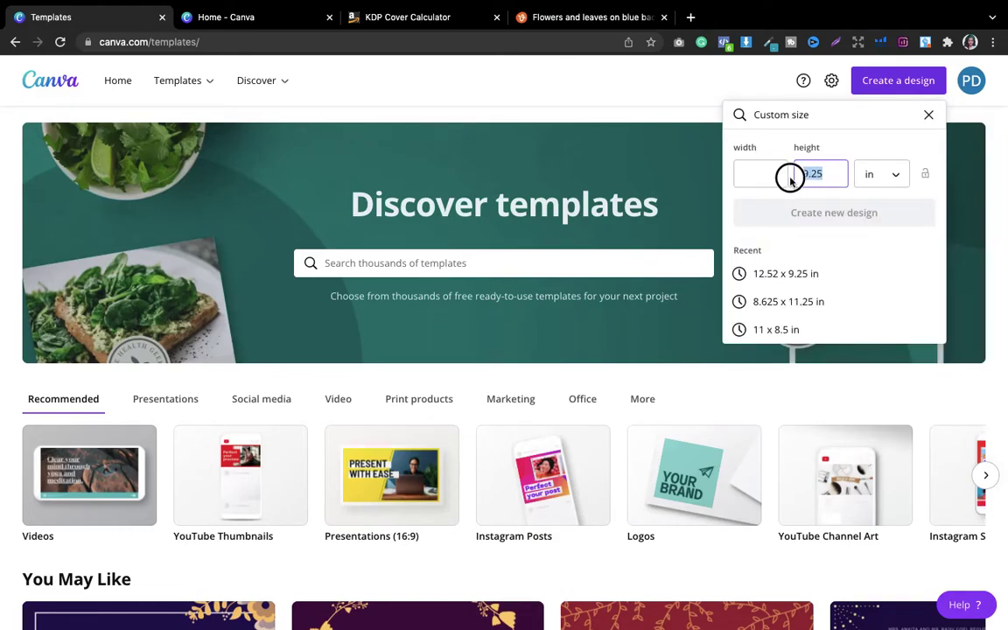
pyautogui.press('BackSpace')
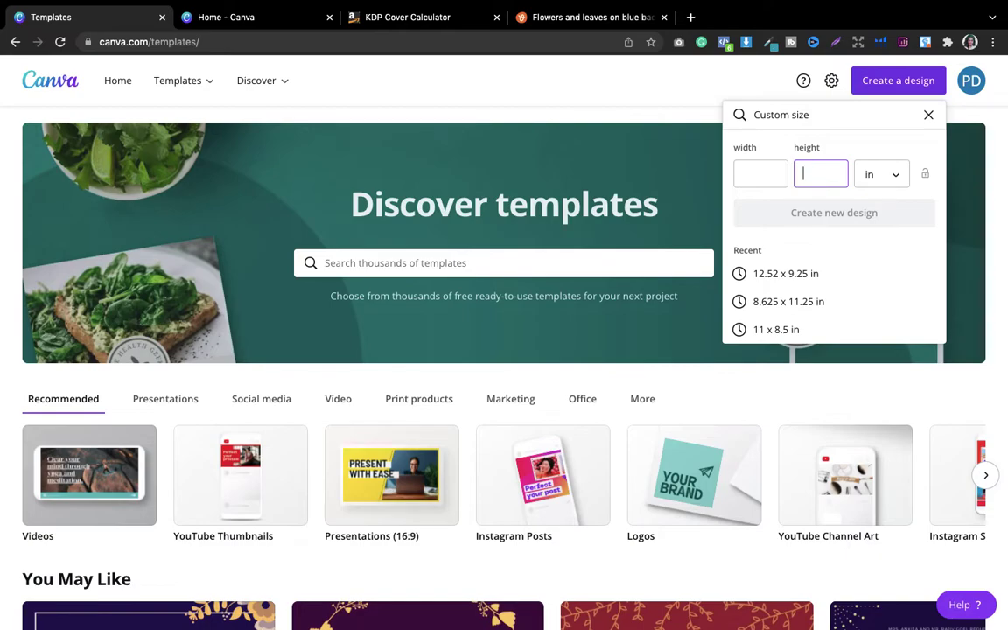
pyautogui.click(741, 176)
pyautogui.write('6.125')
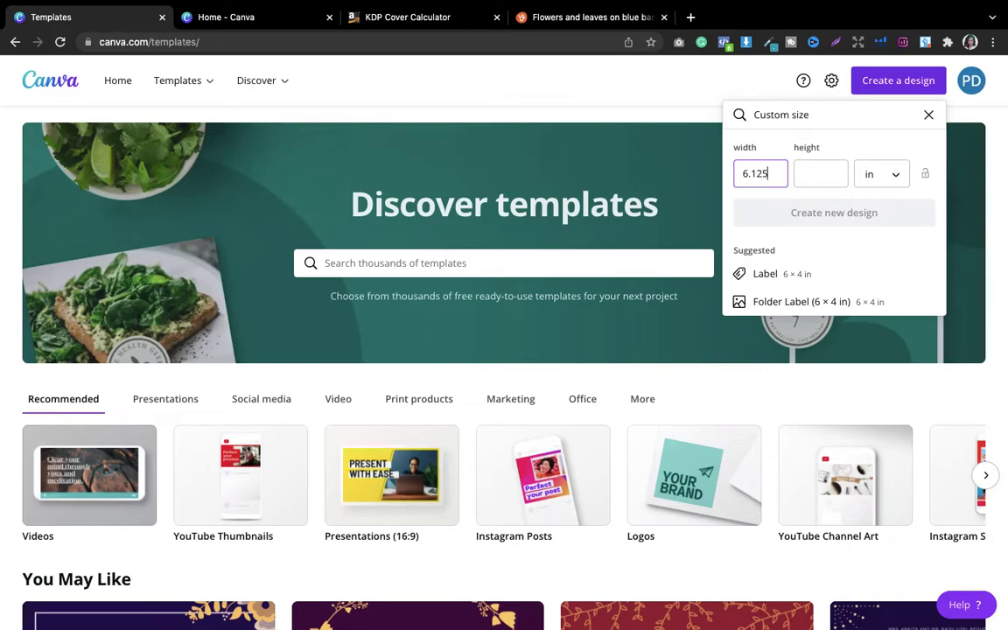
pyautogui.click(816, 181)
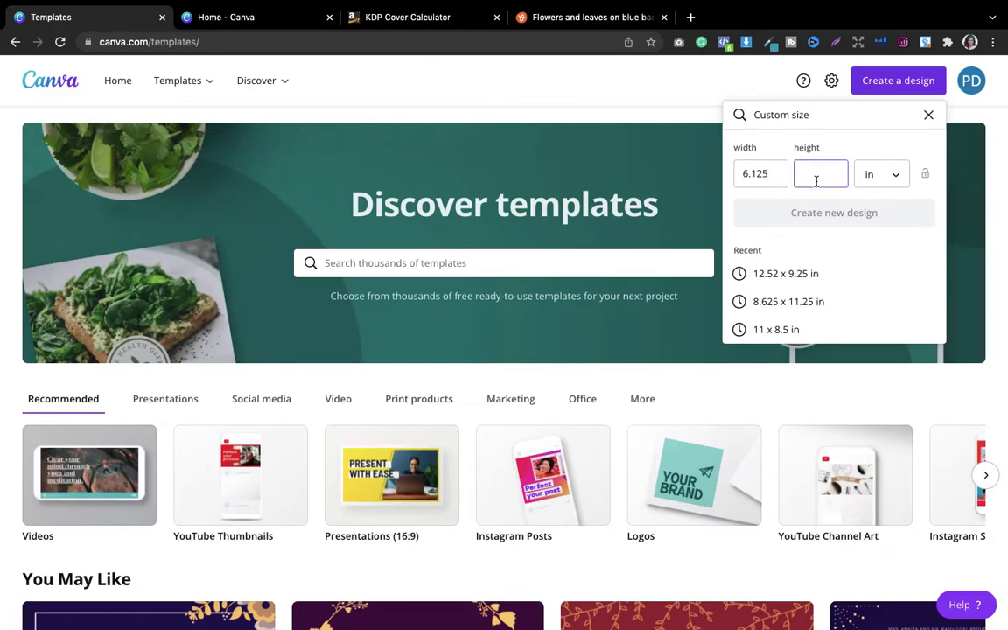
pyautogui.write('9.25')
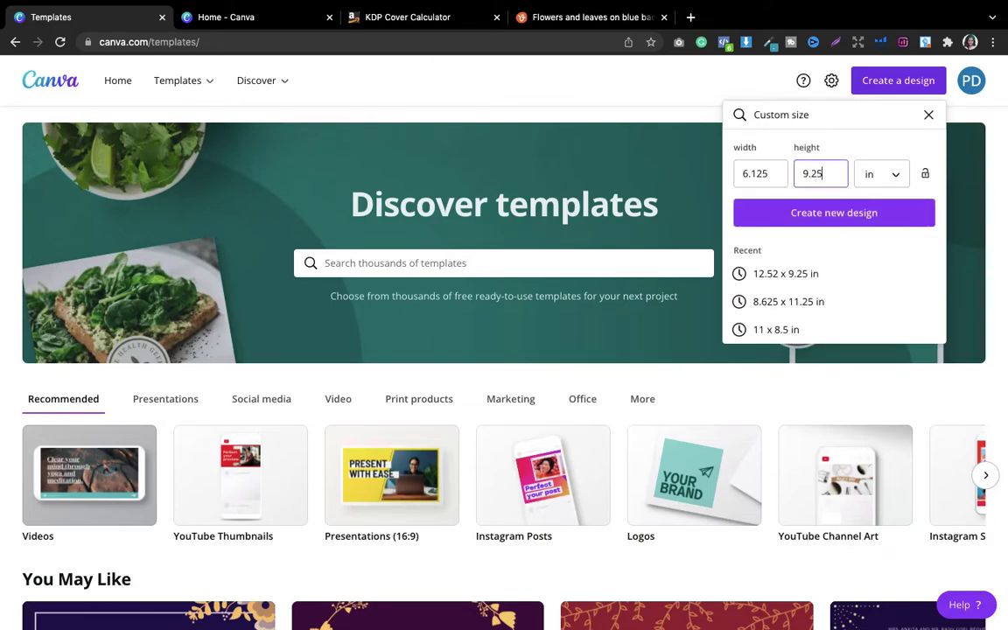
pyautogui.click(855, 217)
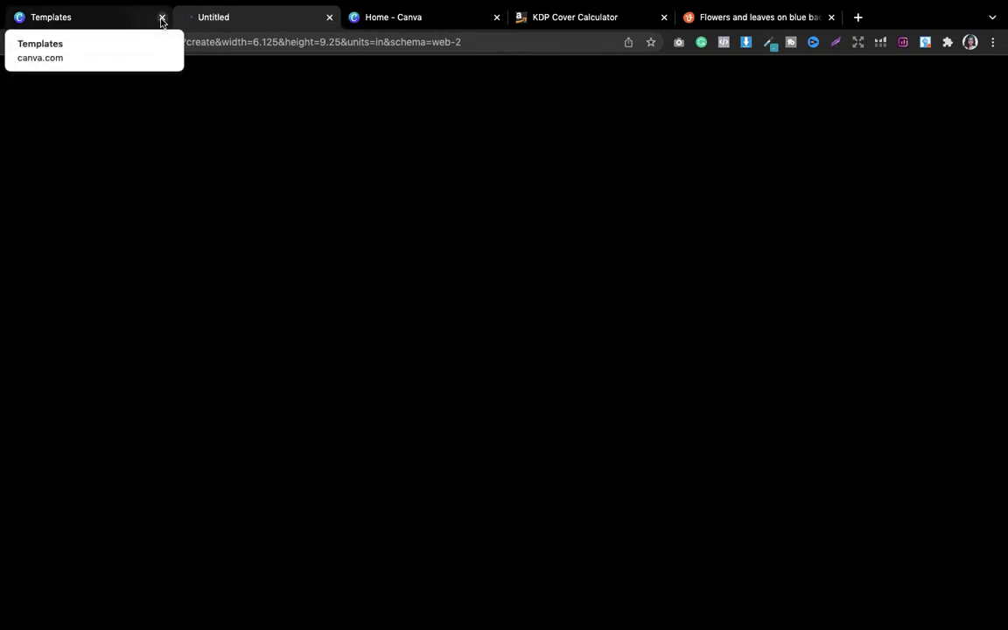
pyautogui.click(497, 18)
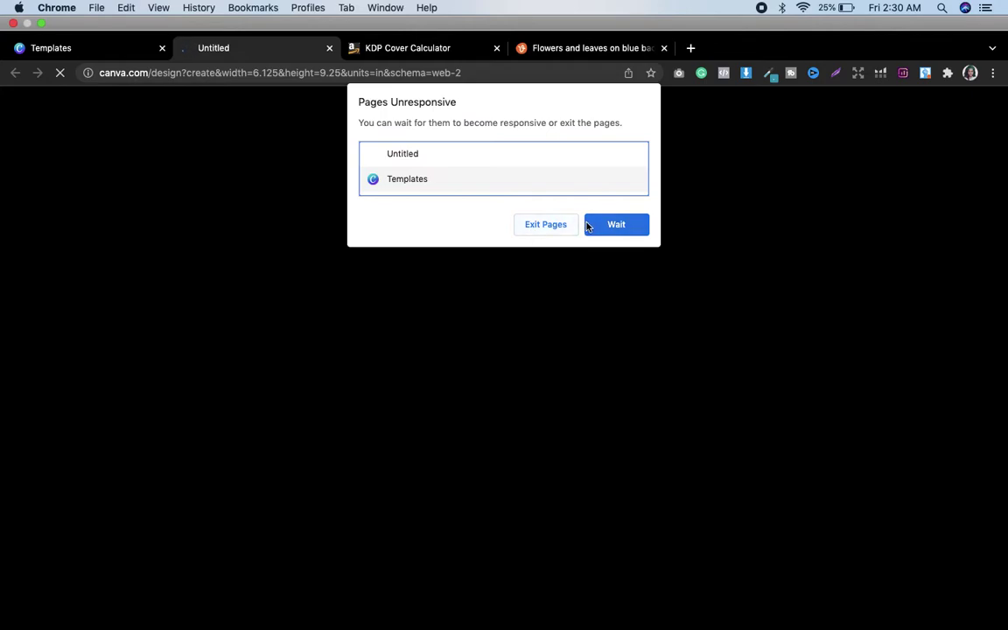
# Step: Wait out the unresponsive pages and reload the new 6.125 x 9.25 in design until its blank page opens
pyautogui.click(614, 229)
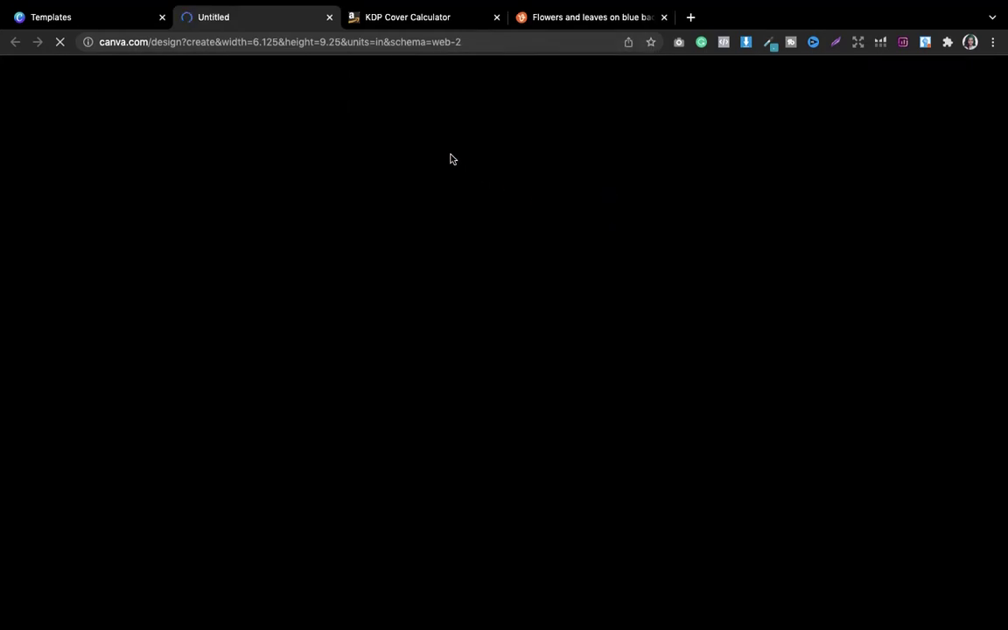
pyautogui.click(62, 42)
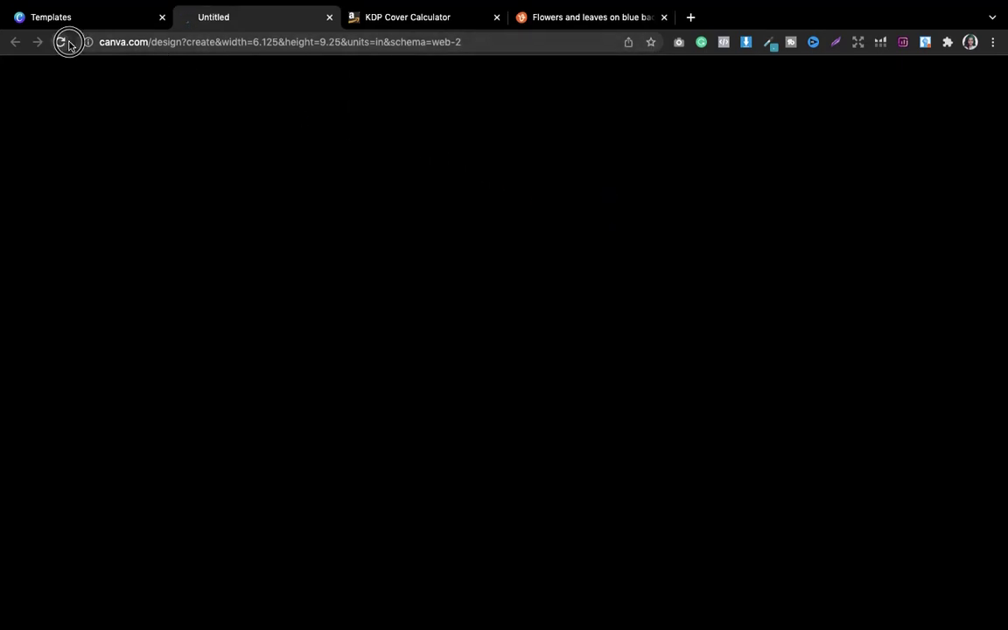
pyautogui.click(61, 42)
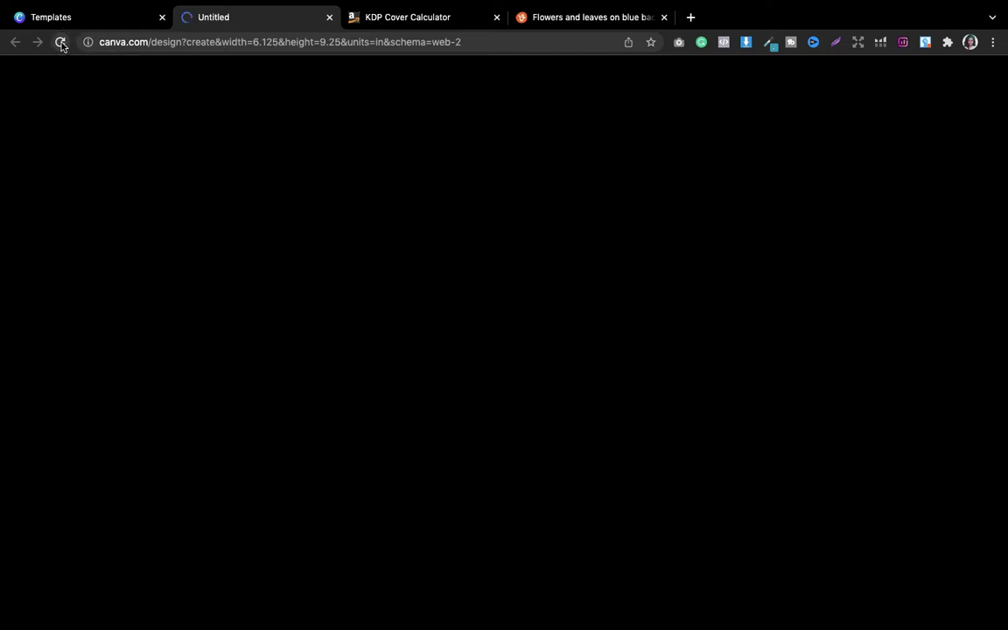
pyautogui.click(60, 17)
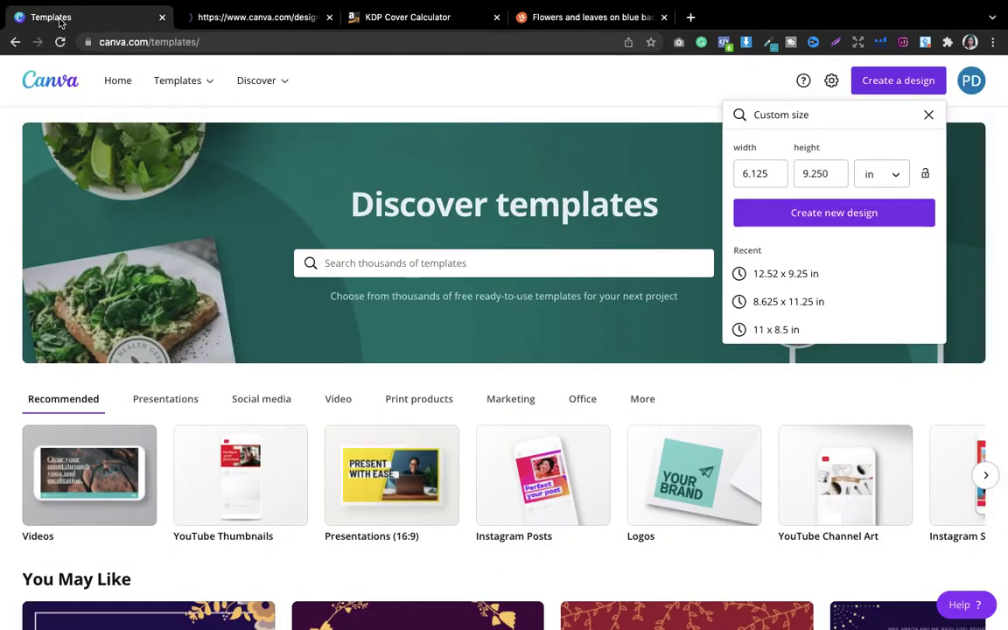
pyautogui.click(221, 19)
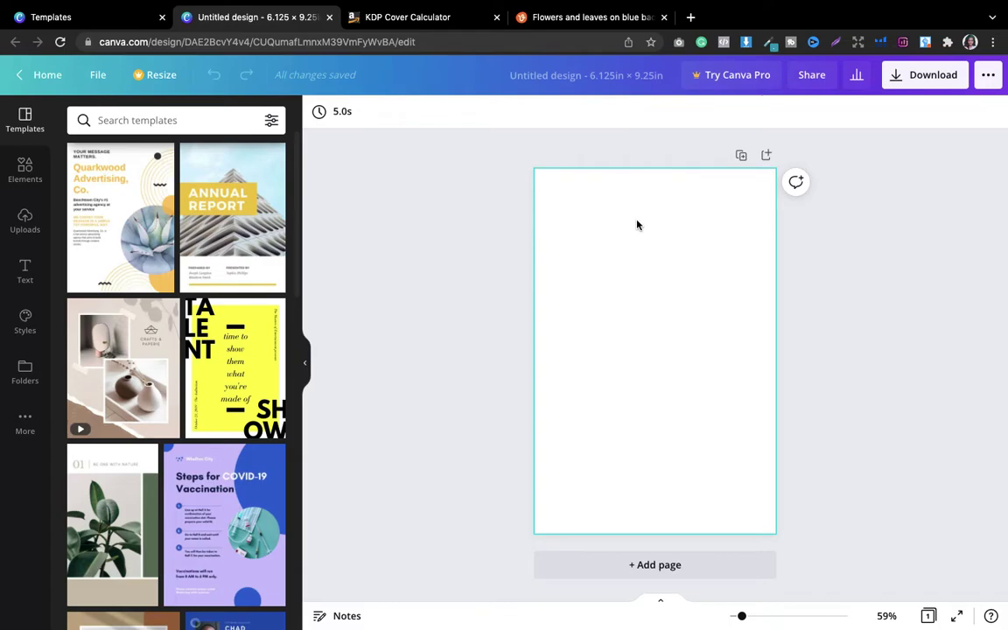
# Step: Add a plain solid line from the Lines & Shapes collection to the blank page and set its line weight to 1
pyautogui.click(25, 179)
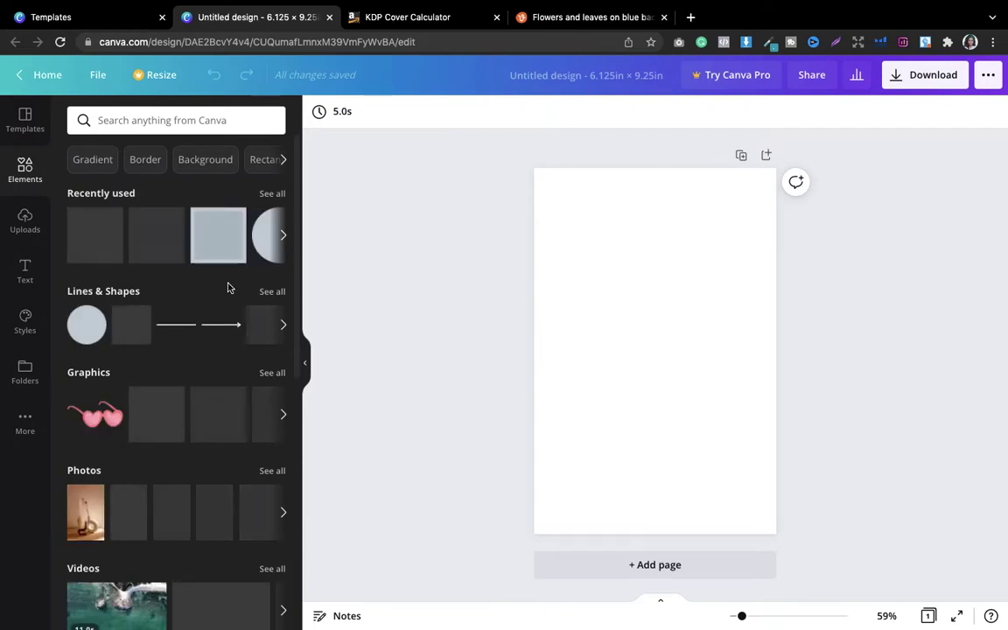
pyautogui.click(274, 293)
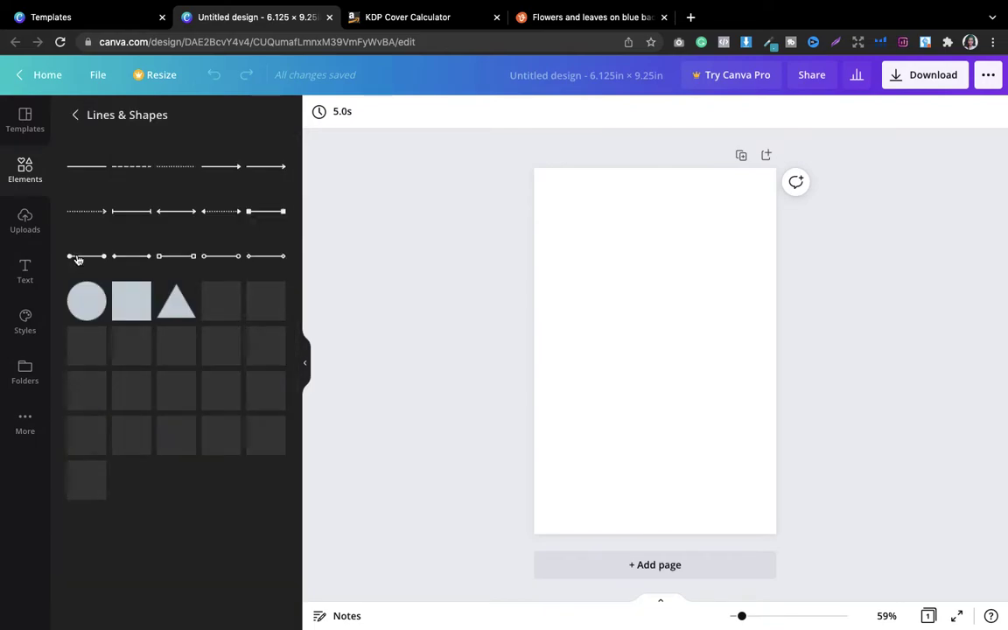
pyautogui.click(84, 168)
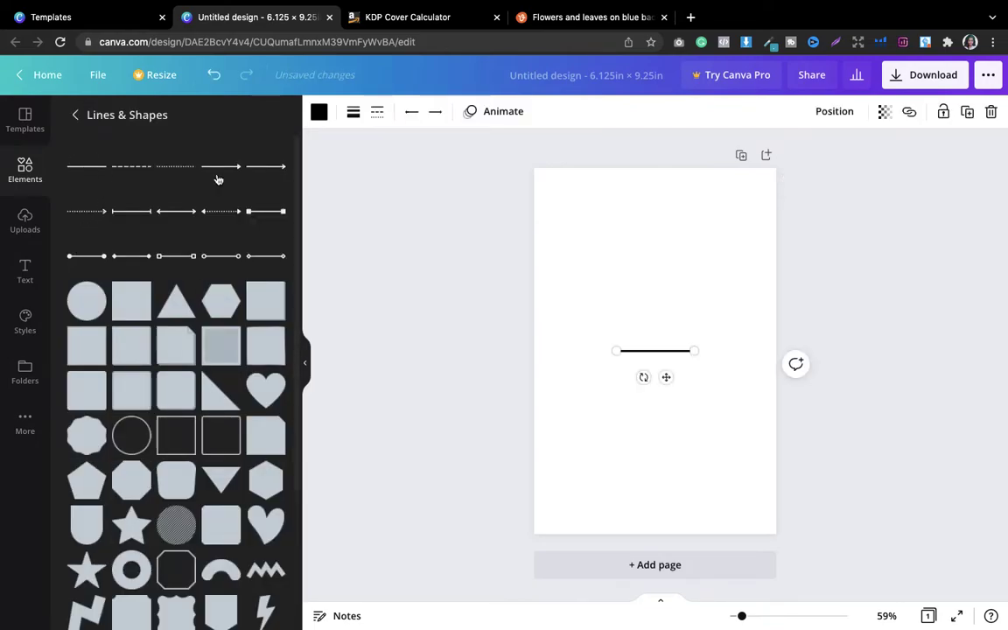
pyautogui.click(352, 116)
pyautogui.moveTo(435, 160); pyautogui.dragTo(431, 160)
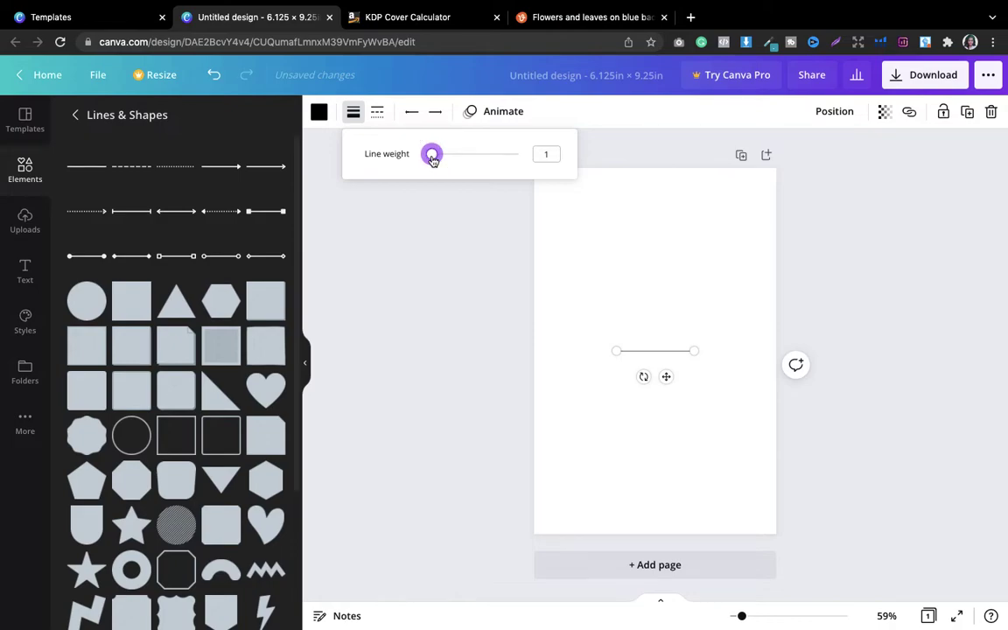
# Step: Colour the line with the dark olive from the Untitled palette and stretch it horizontally across the upper page, about 6.1 in long
pyautogui.moveTo(651, 351); pyautogui.dragTo(603, 223)
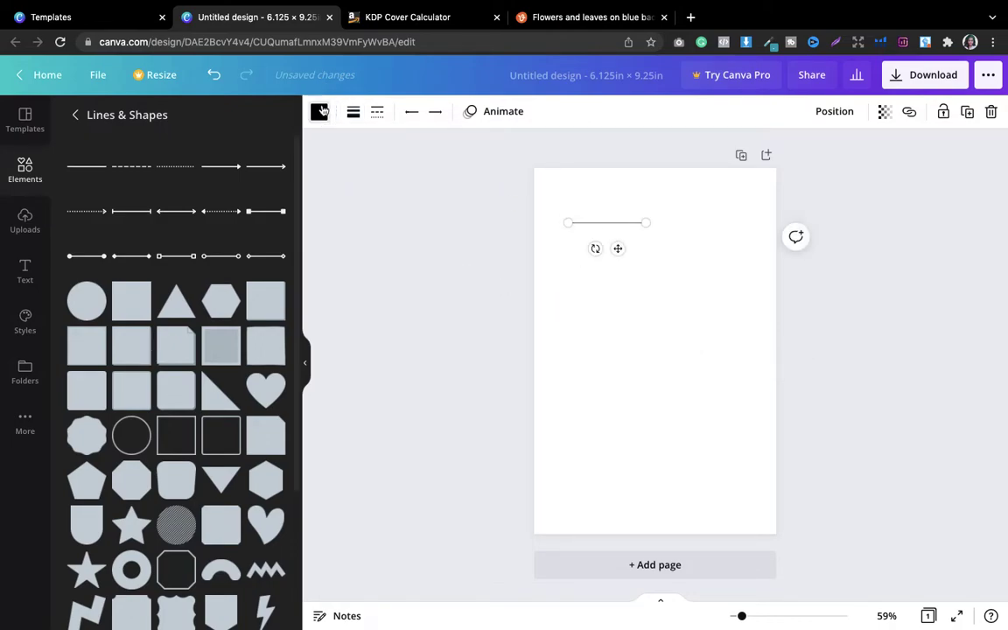
pyautogui.click(318, 112)
pyautogui.click(79, 258)
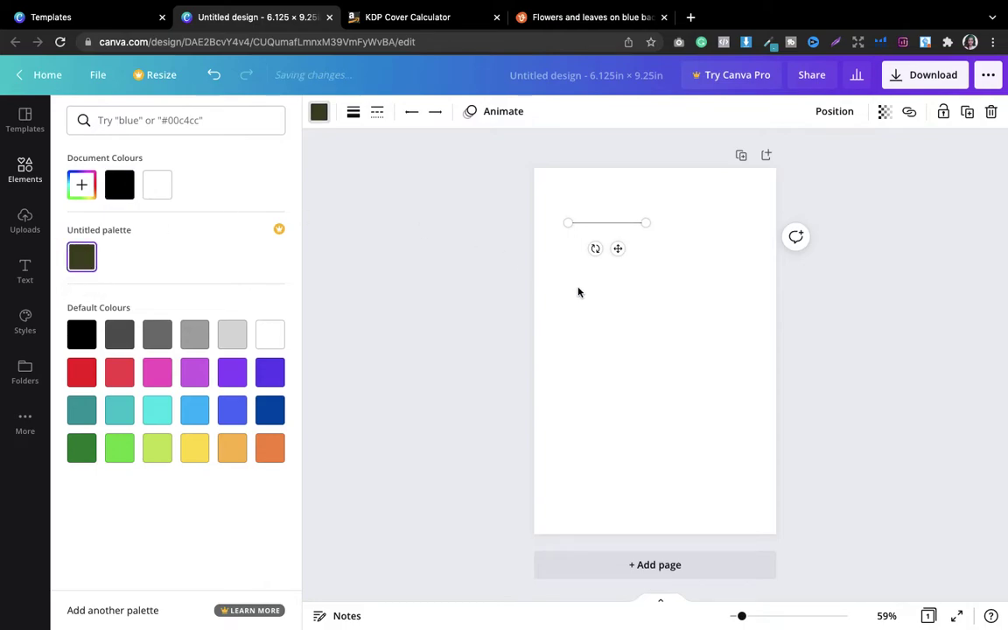
pyautogui.click(579, 290)
pyautogui.moveTo(604, 226); pyautogui.dragTo(778, 213)
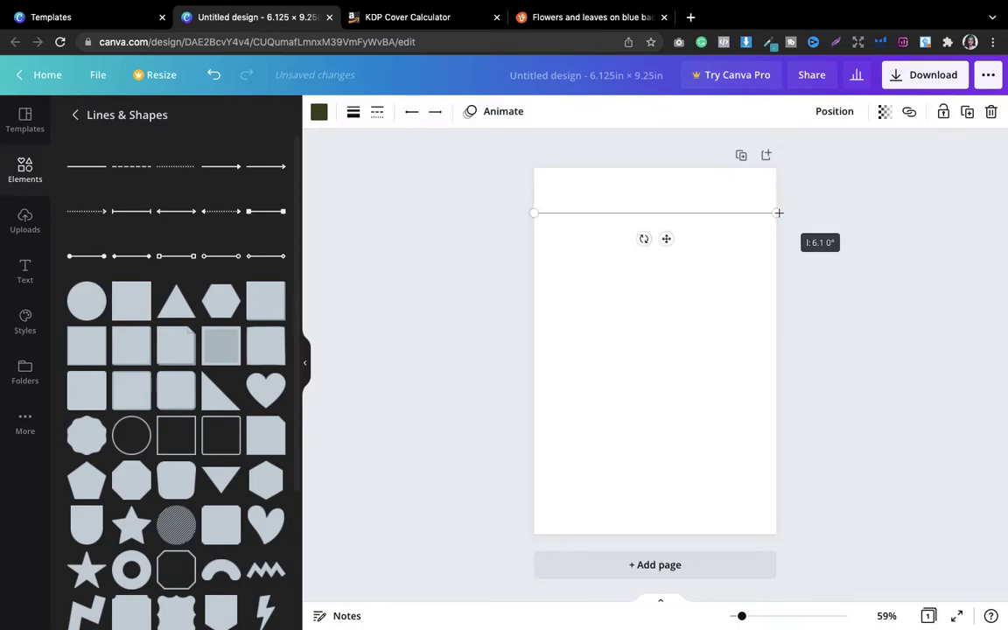
pyautogui.click(846, 169)
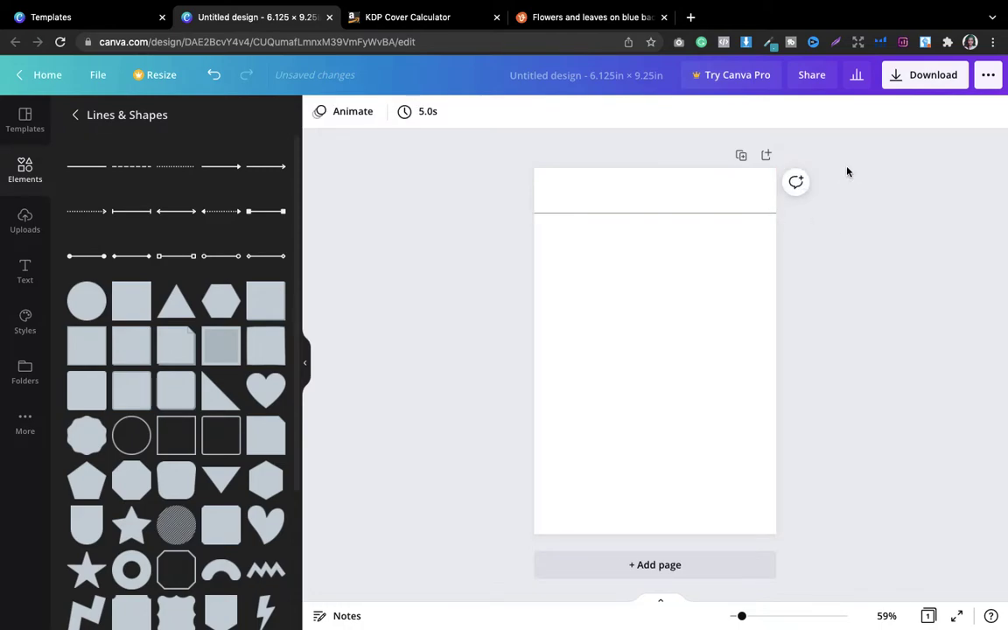
# Step: Duplicate the full-width line four times and place the copies below it at equal spacing
pyautogui.click(722, 213)
pyautogui.click(966, 113)
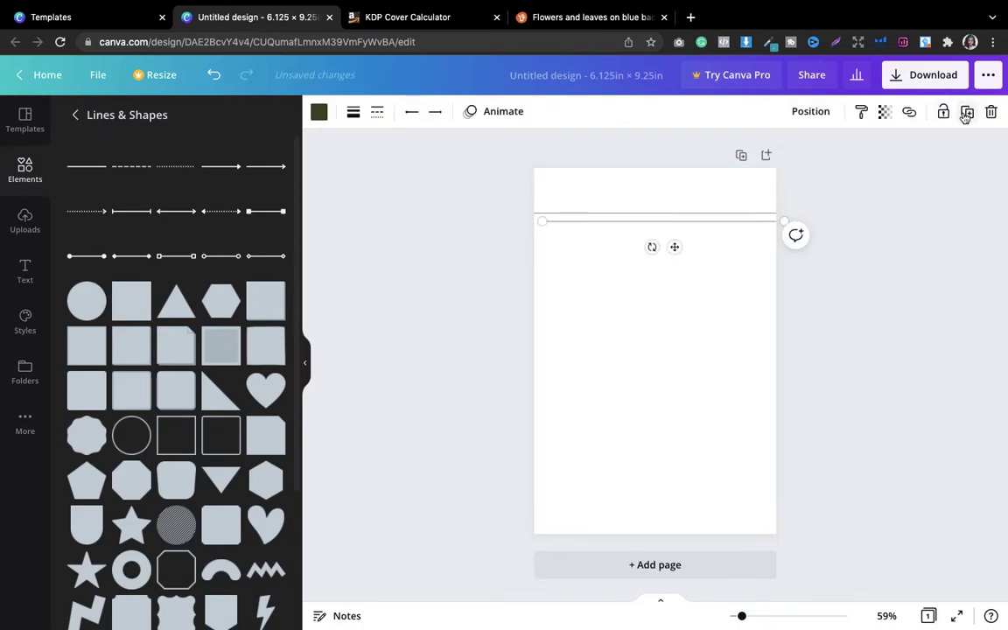
pyautogui.moveTo(630, 226); pyautogui.dragTo(623, 229)
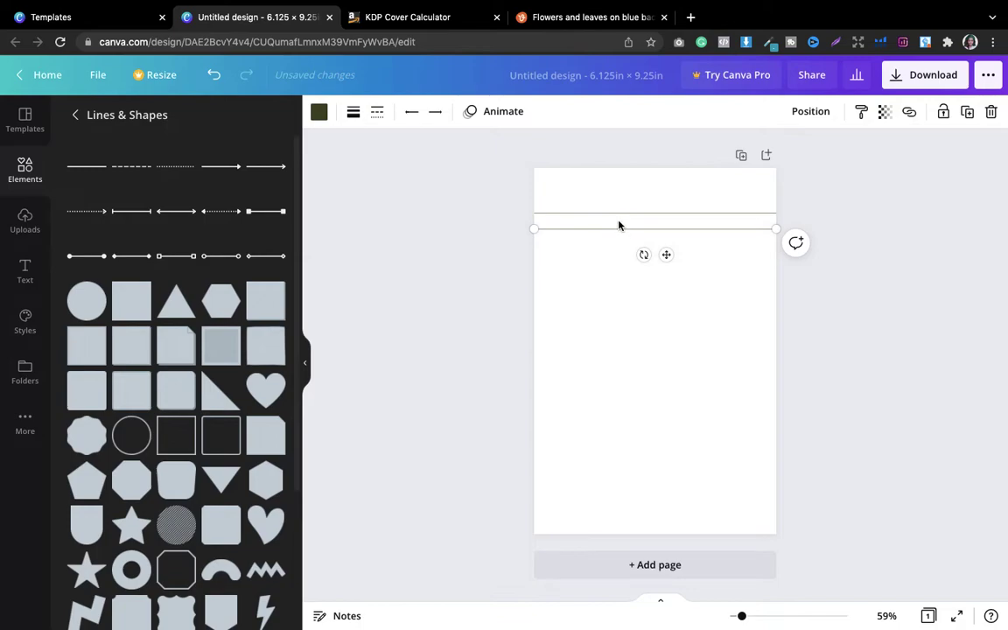
pyautogui.click(966, 112)
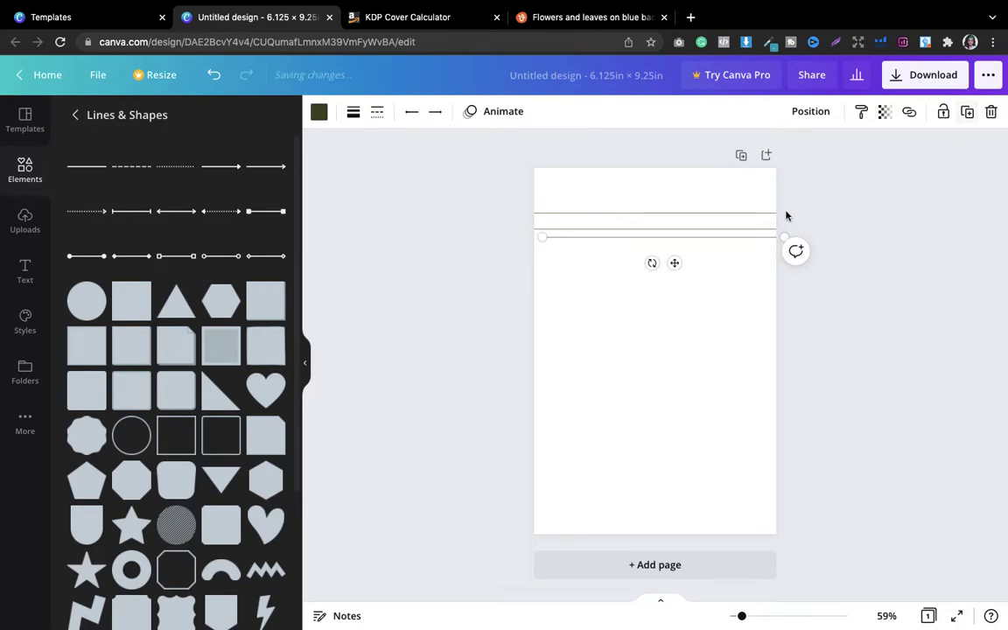
pyautogui.moveTo(704, 240); pyautogui.dragTo(689, 261)
pyautogui.click(967, 112)
pyautogui.click(967, 112)
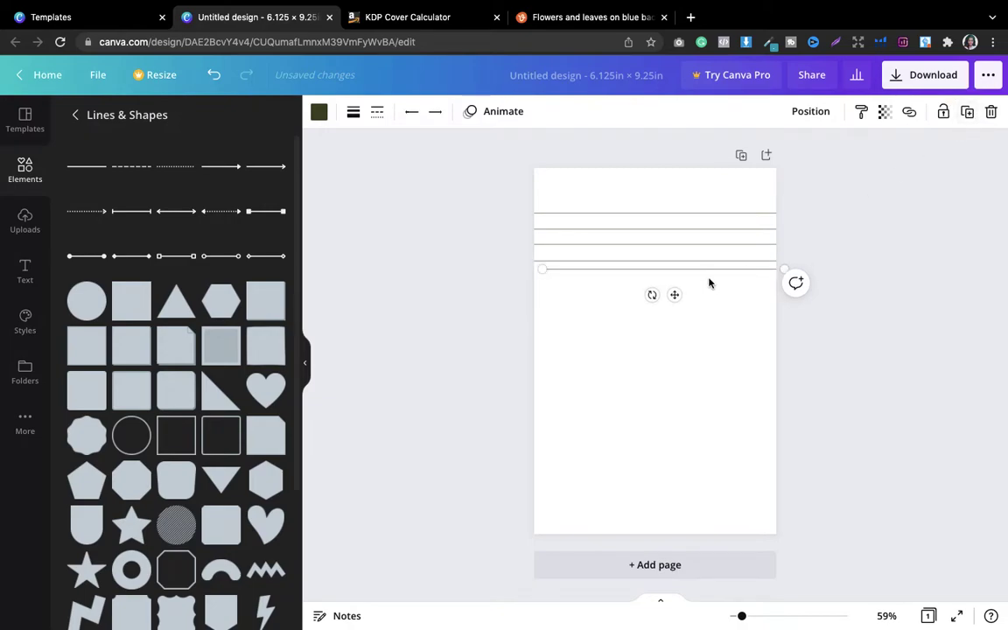
pyautogui.moveTo(704, 271); pyautogui.dragTo(698, 276)
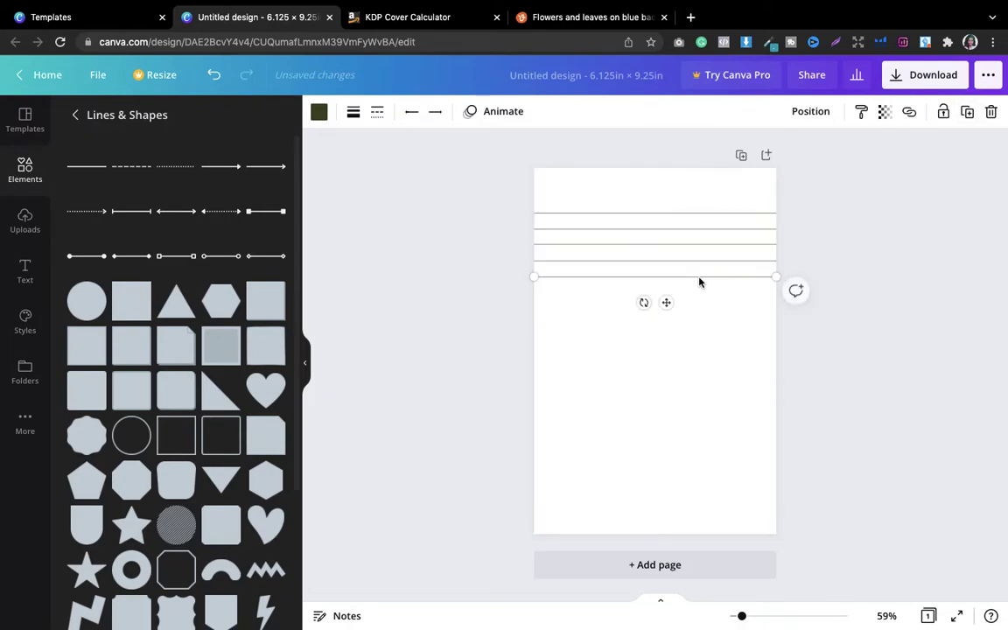
pyautogui.click(840, 275)
# Step: Group the five lines, duplicate the group and place the copy directly below with the same line spacing
pyautogui.moveTo(791, 281); pyautogui.dragTo(670, 213)
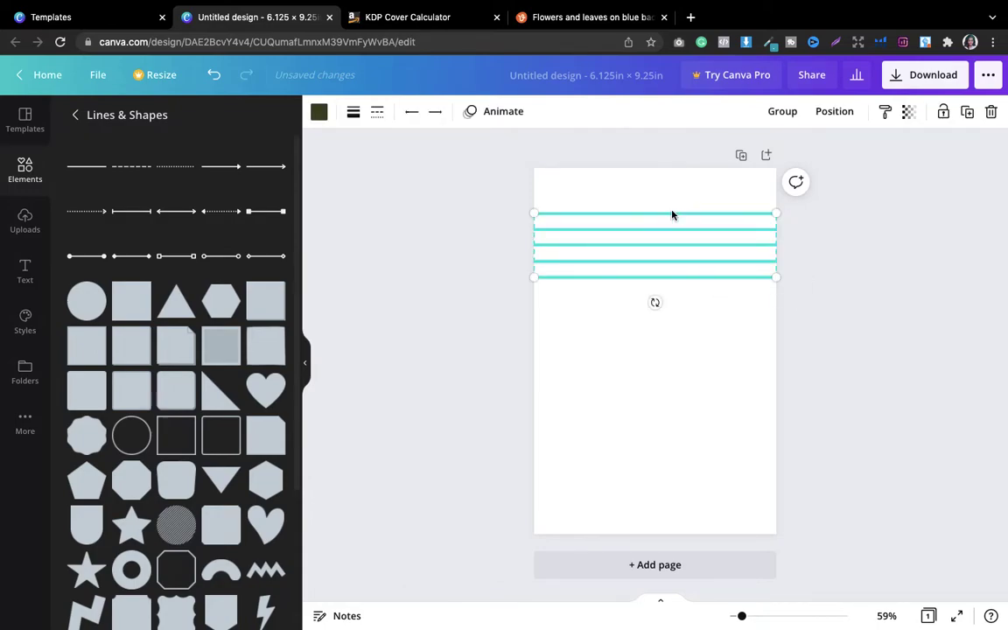
pyautogui.click(791, 116)
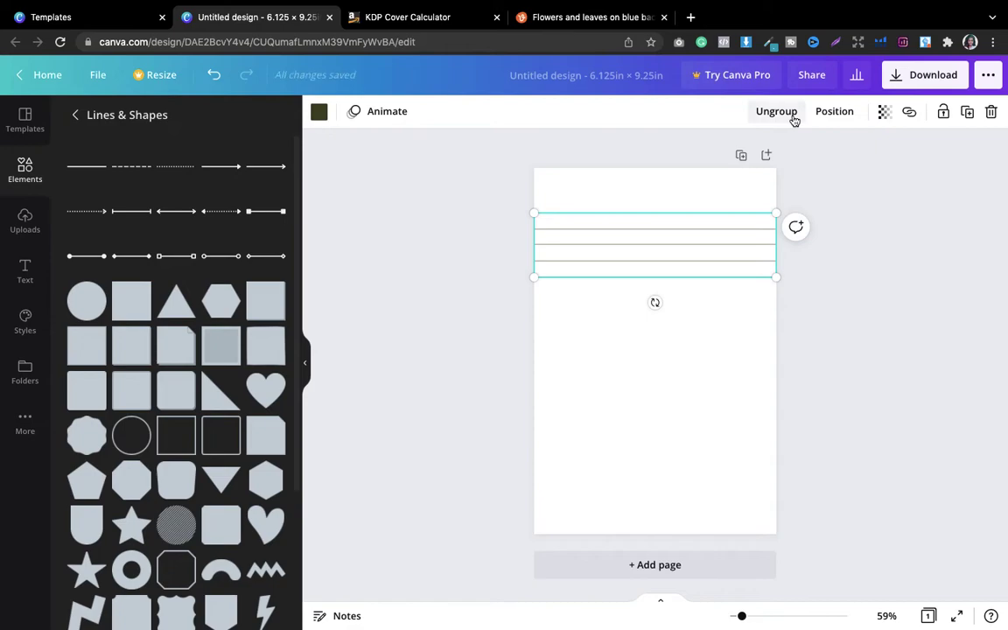
pyautogui.click(968, 112)
pyautogui.moveTo(745, 230); pyautogui.dragTo(733, 295)
pyautogui.click(893, 292)
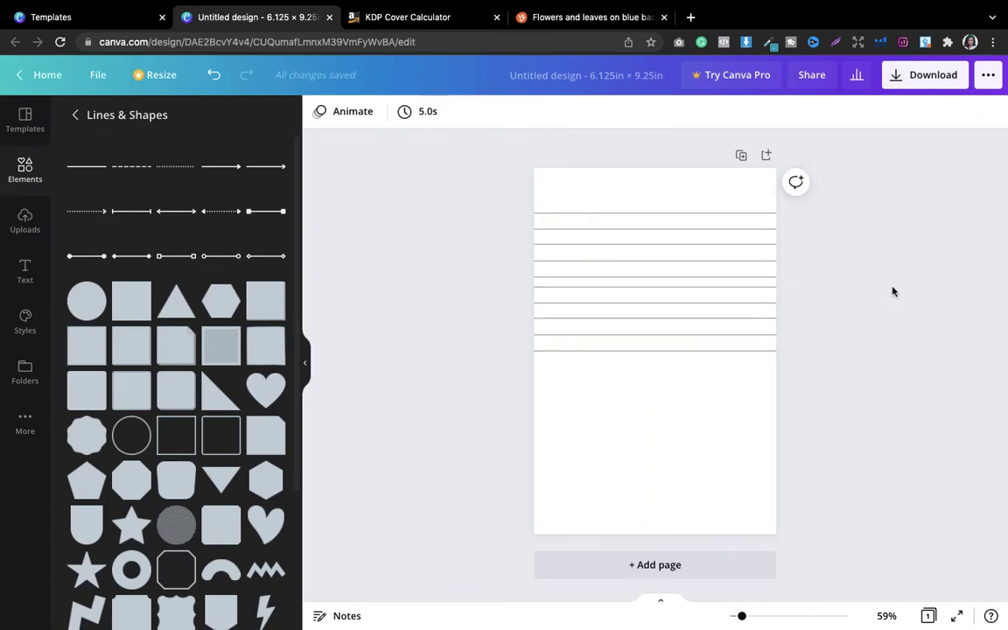
pyautogui.moveTo(817, 341); pyautogui.dragTo(741, 310)
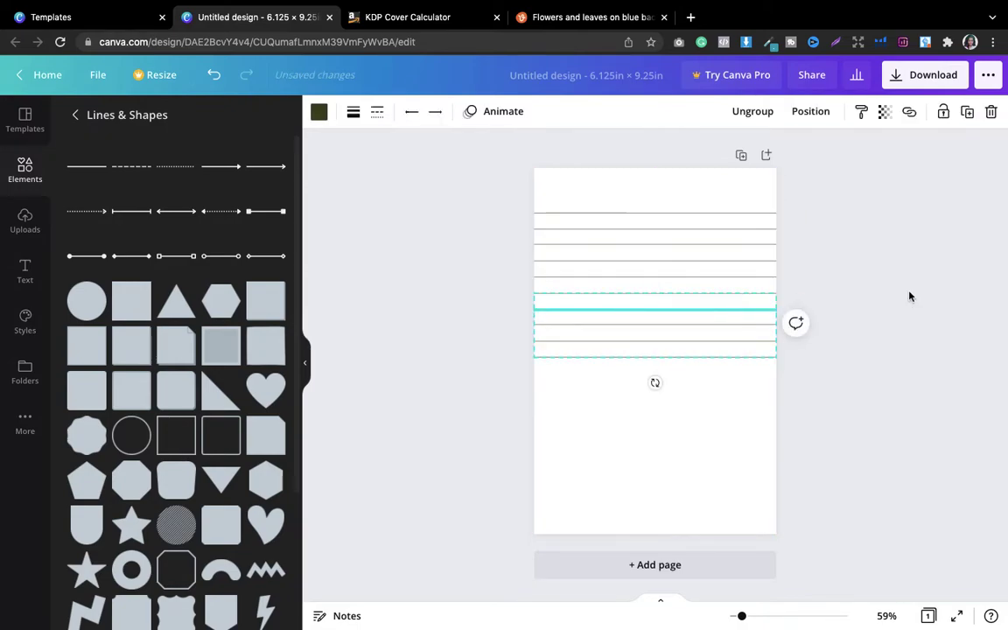
pyautogui.click(909, 296)
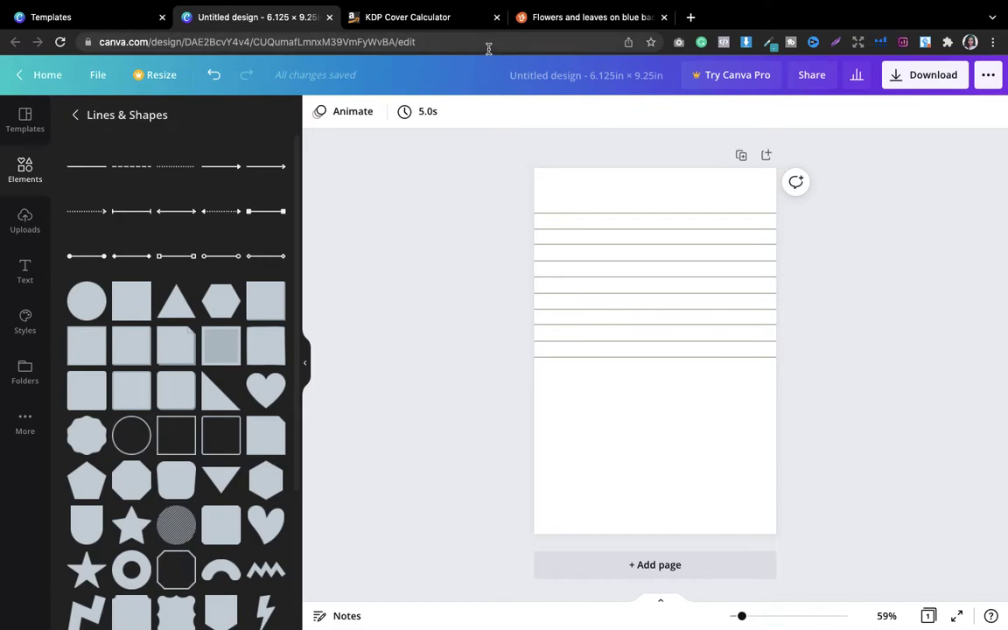
# Step: Check the book's page count on the KDP Cover Calculator page and return to the lined page design
pyautogui.click(410, 22)
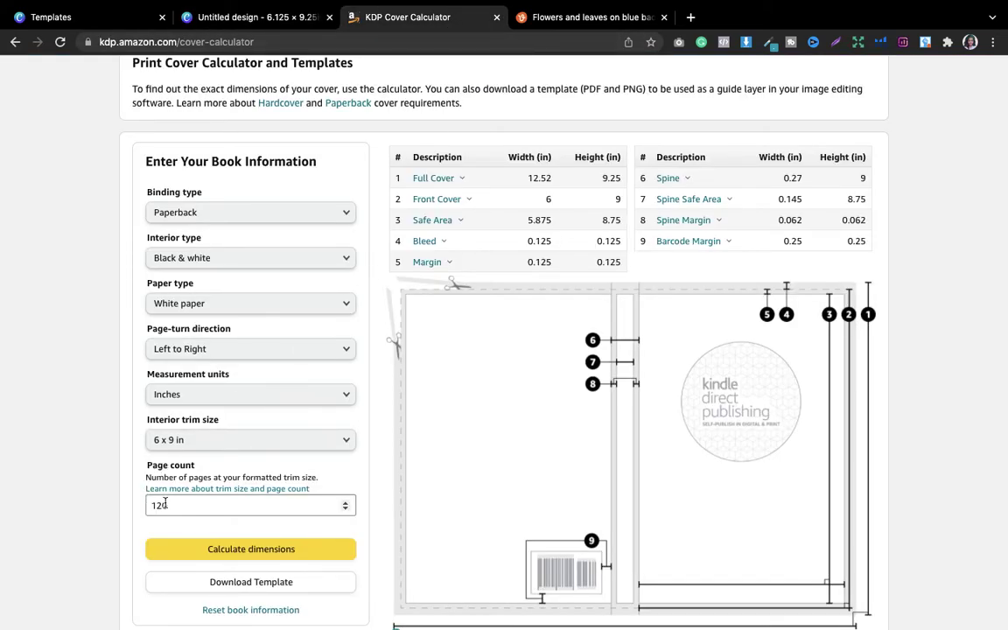
pyautogui.click(238, 19)
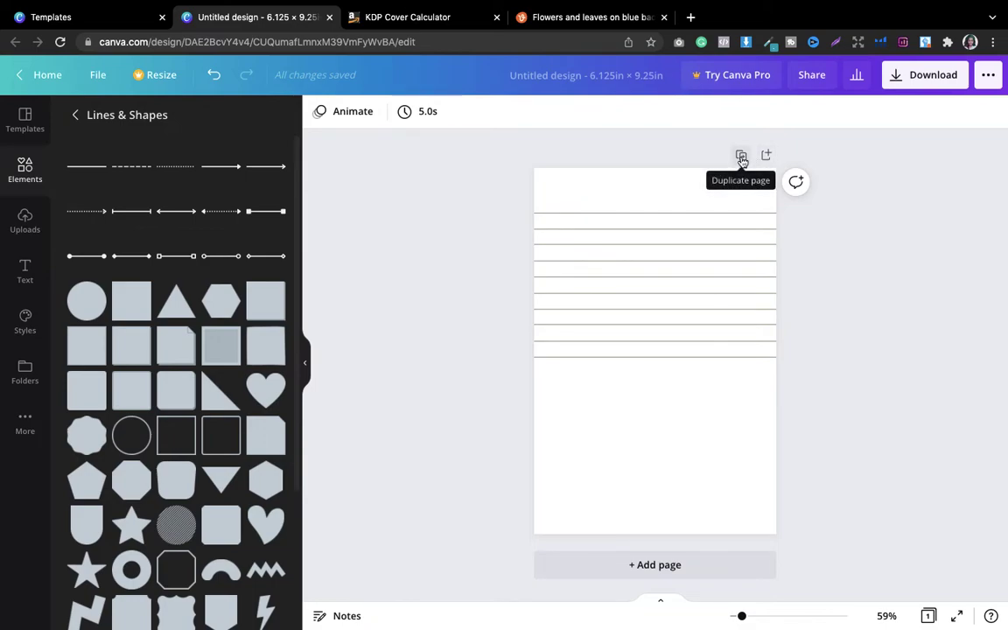
# Step: Try PDF Print as the download file type for the lined page and close the download settings without downloading
pyautogui.click(929, 74)
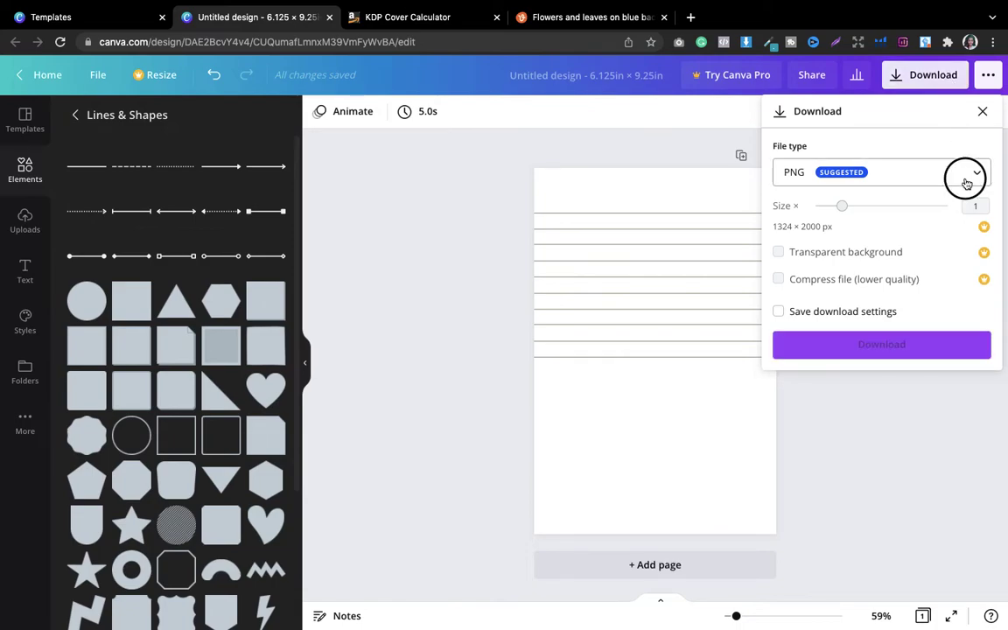
pyautogui.click(966, 182)
pyautogui.click(811, 292)
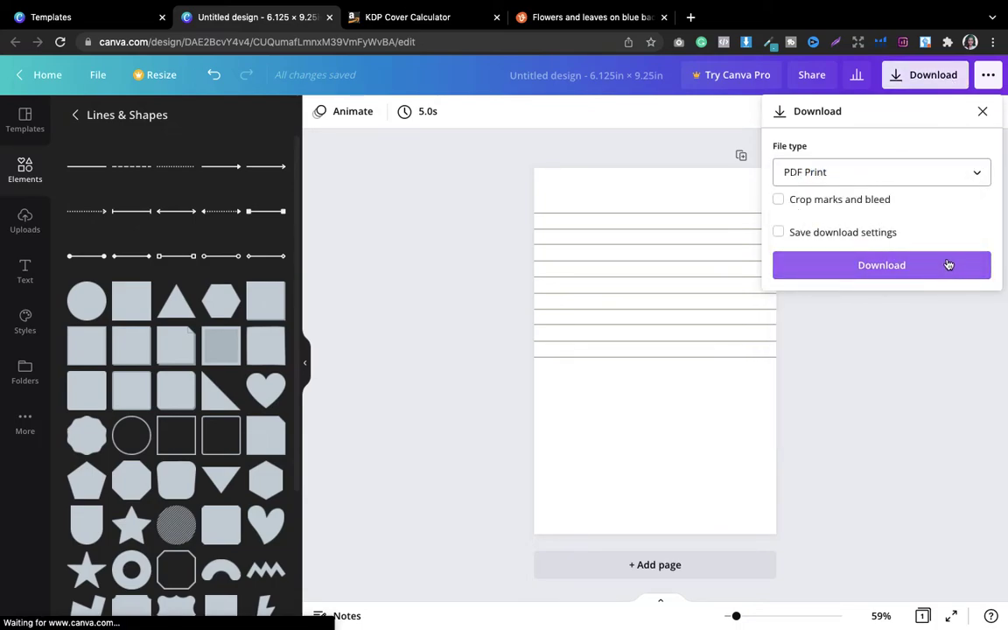
pyautogui.click(856, 368)
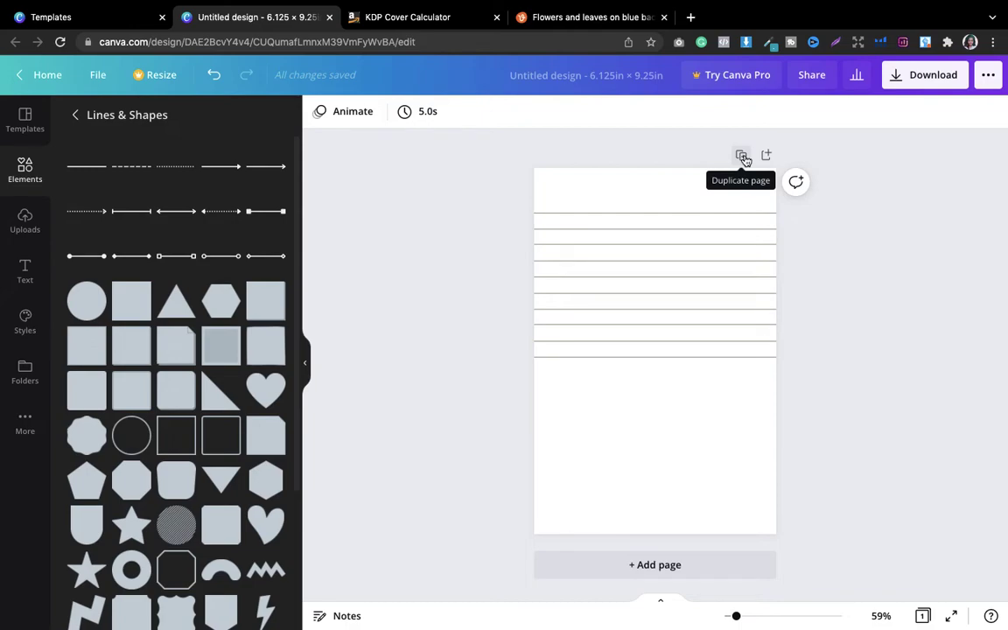
pyautogui.click(922, 83)
pyautogui.click(961, 171)
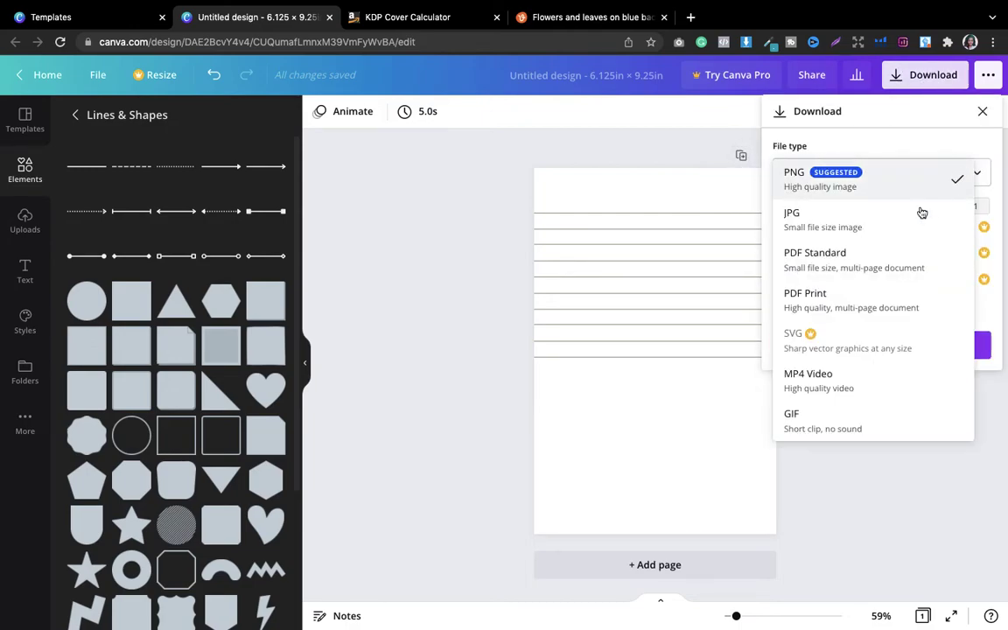
pyautogui.click(810, 300)
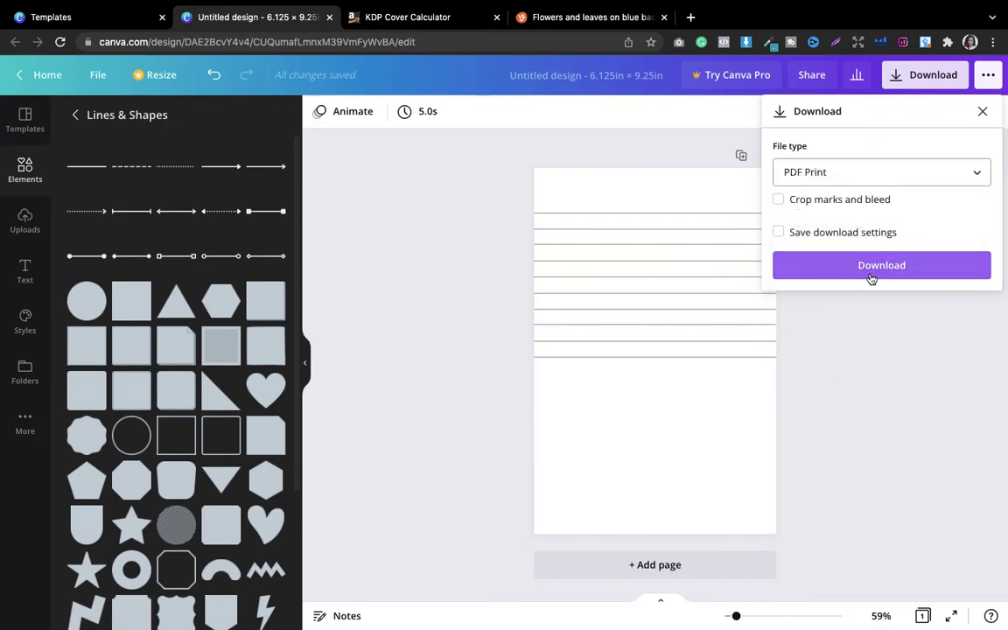
pyautogui.click(373, 257)
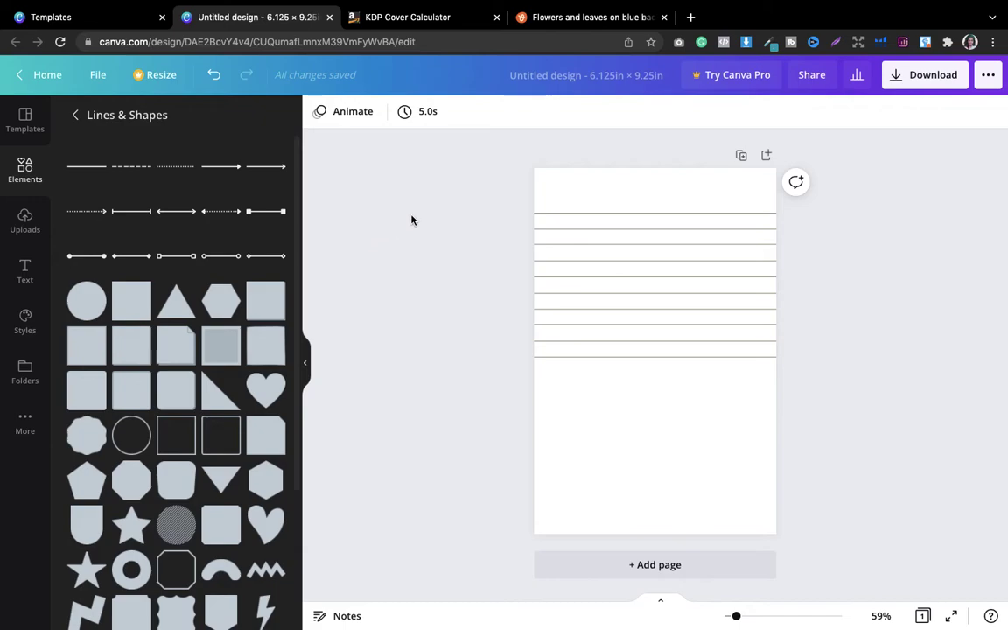
# Step: Search the web for "merge pdf" in a new tab and open iLovePDF's Merge PDF page to view its file selection
pyautogui.click(691, 16)
pyautogui.write('MER')
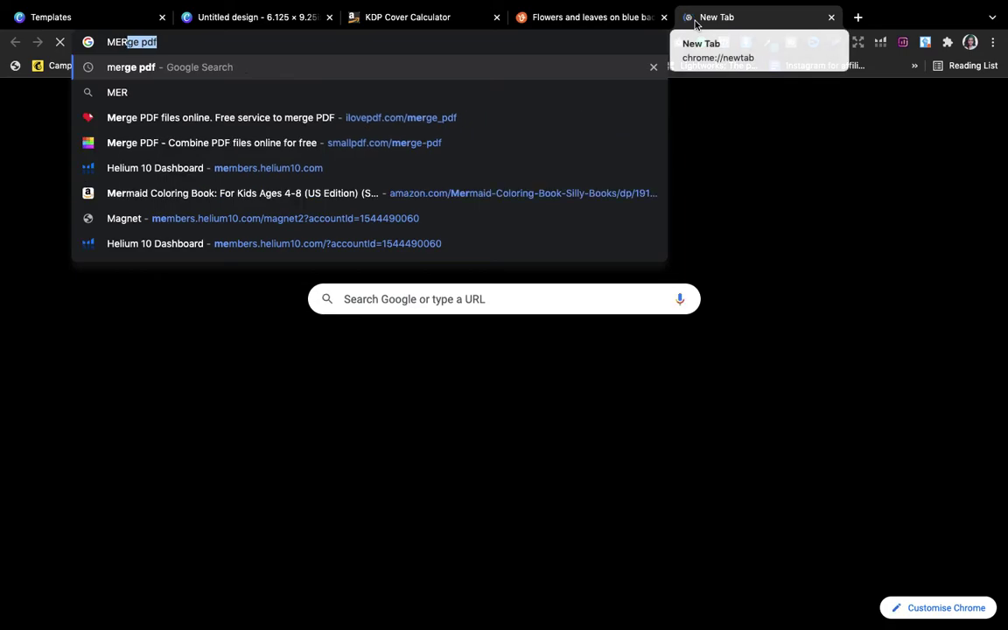
pyautogui.press('Return')
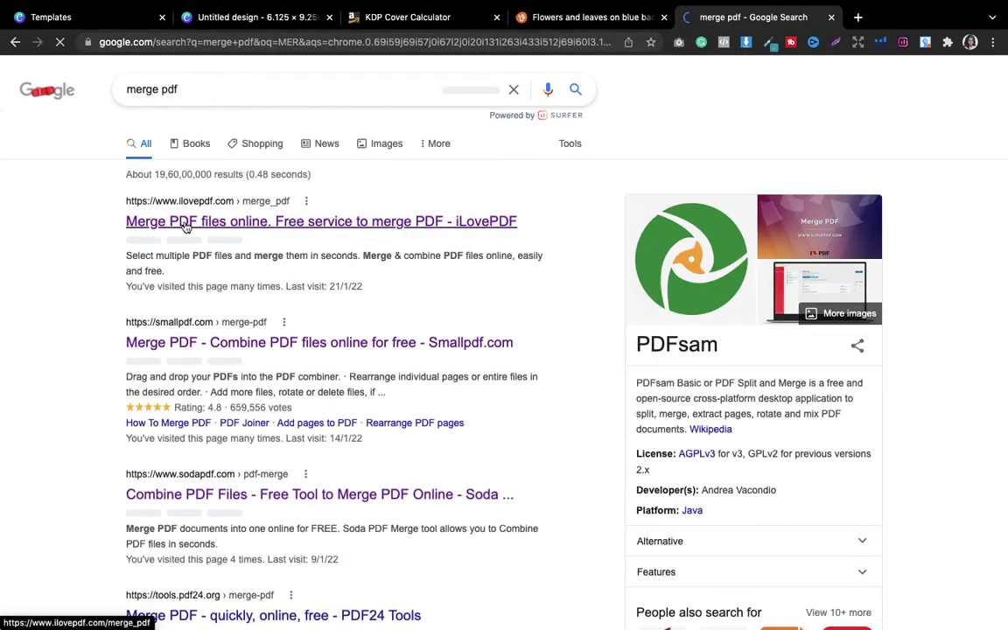
pyautogui.click(184, 226)
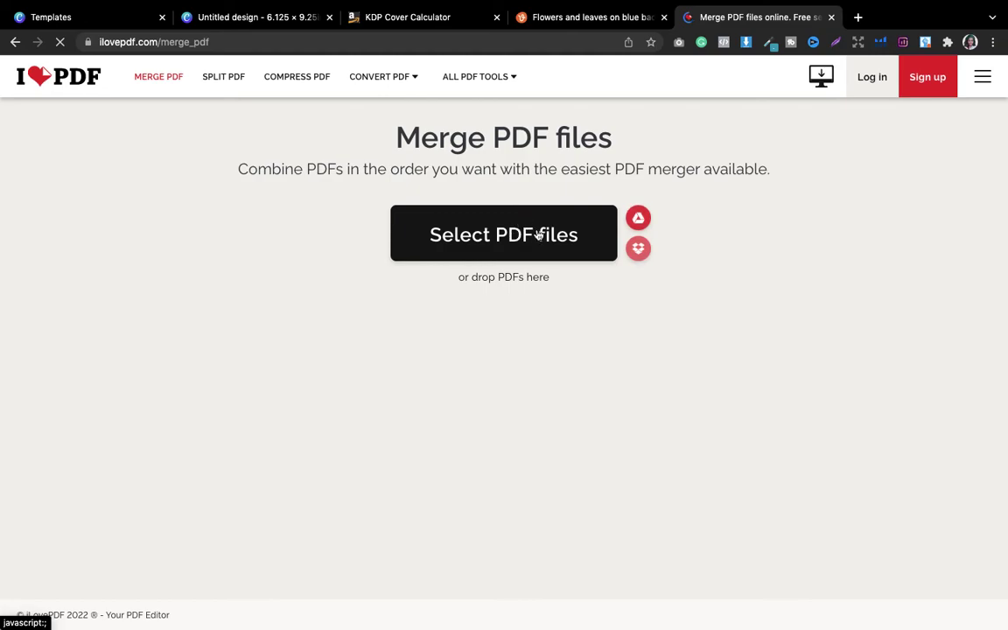
pyautogui.click(574, 235)
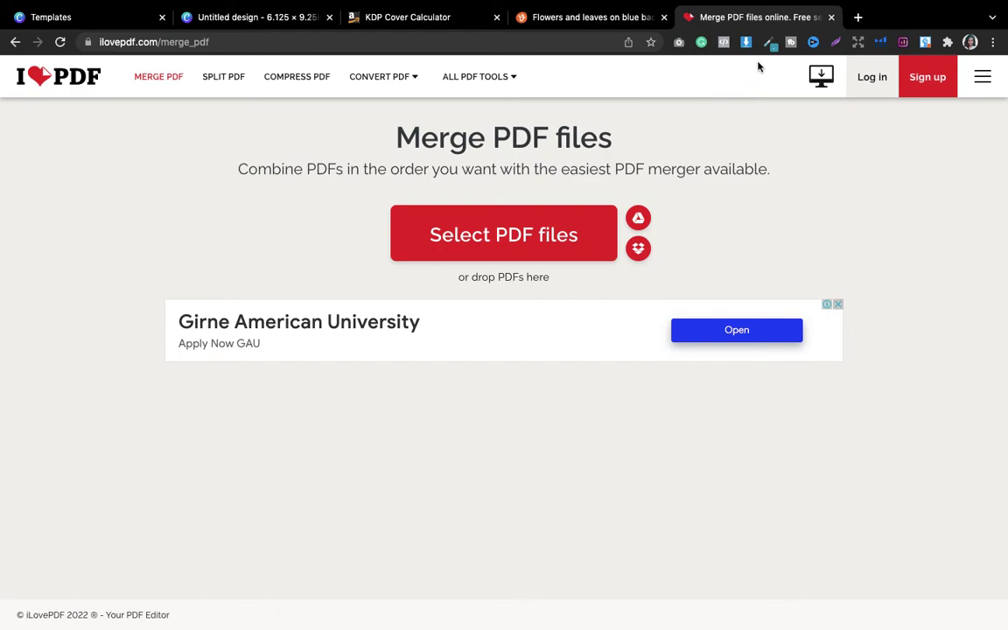
# Step: Close the floral image and iLovePDF tabs and return to the lined page design
pyautogui.click(664, 17)
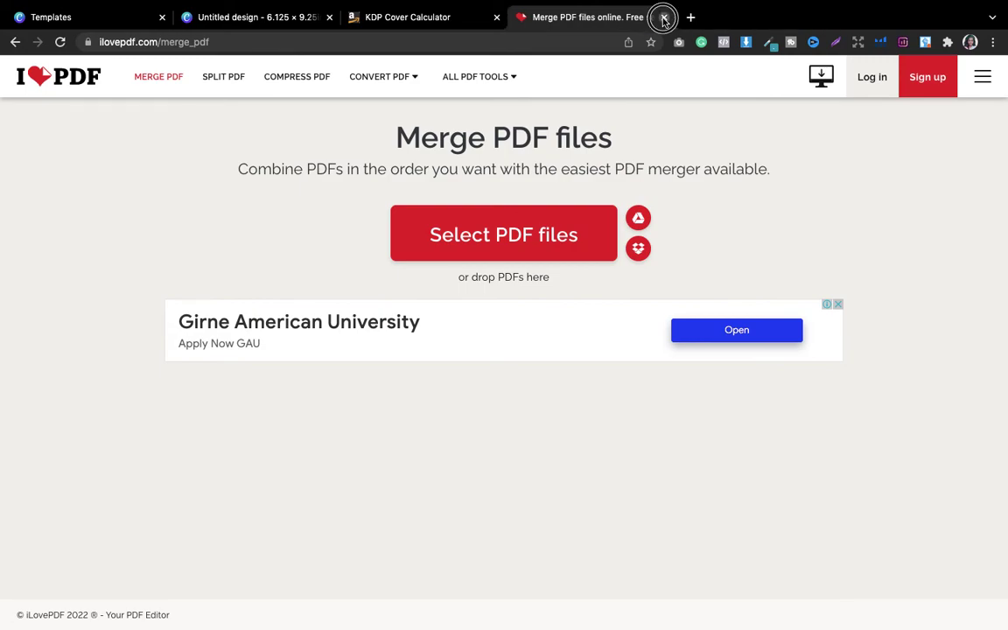
pyautogui.click(662, 17)
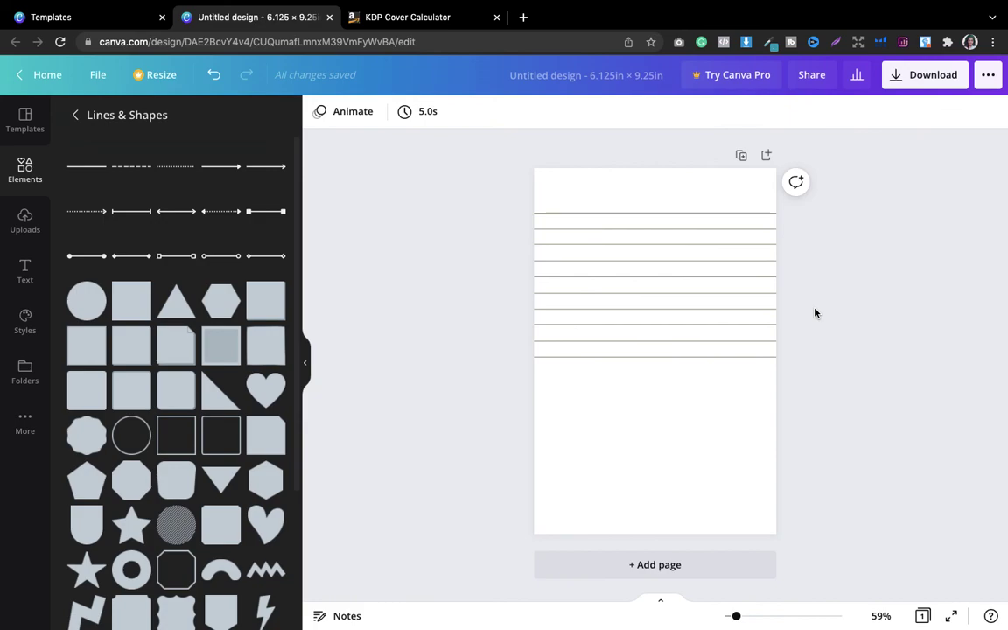
pyautogui.moveTo(762, 7)
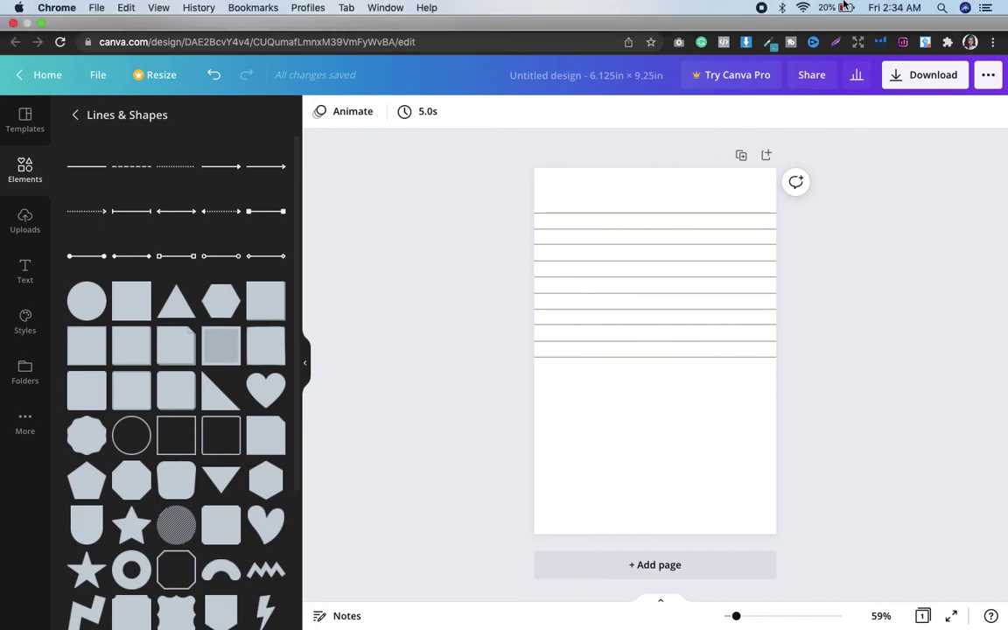